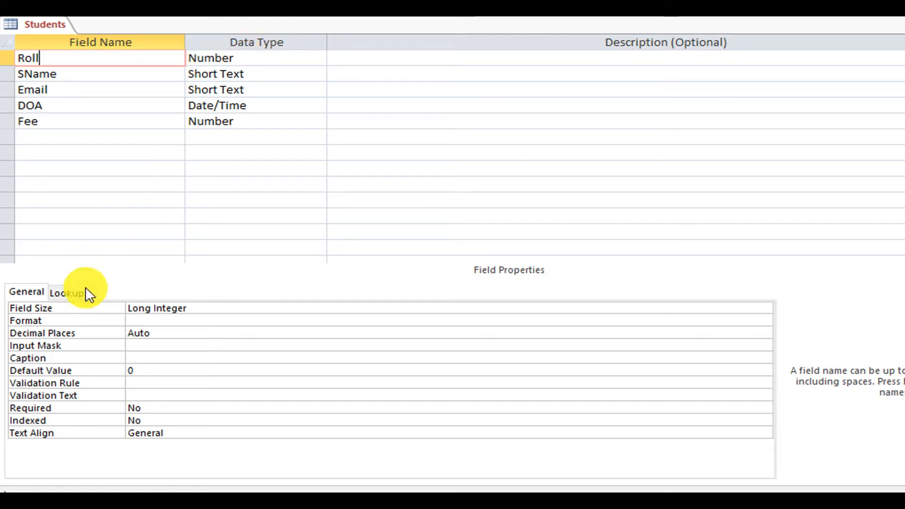
Review the Roll, SName and DOA field properties, ending back on Roll.
{"action": "left_click", "coordinate": [68, 315]}
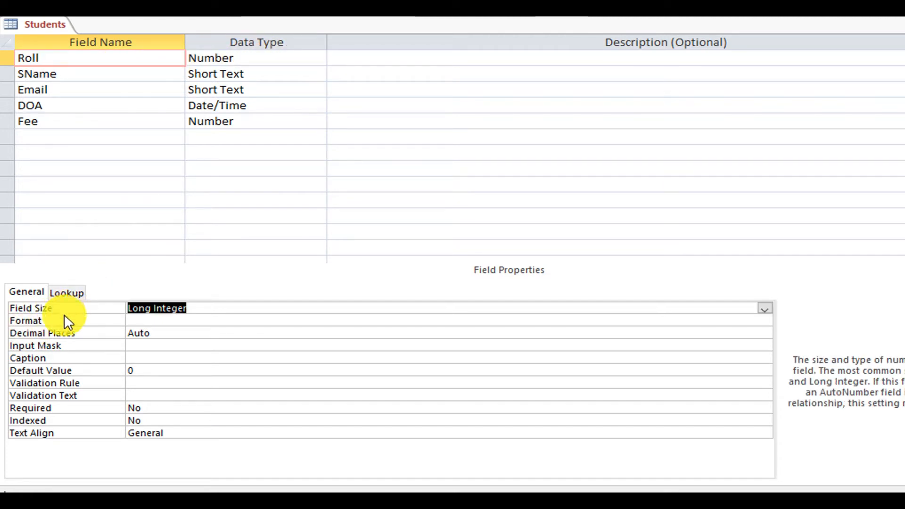
{"action": "left_click", "coordinate": [60, 319]}
{"action": "left_click", "coordinate": [80, 330]}
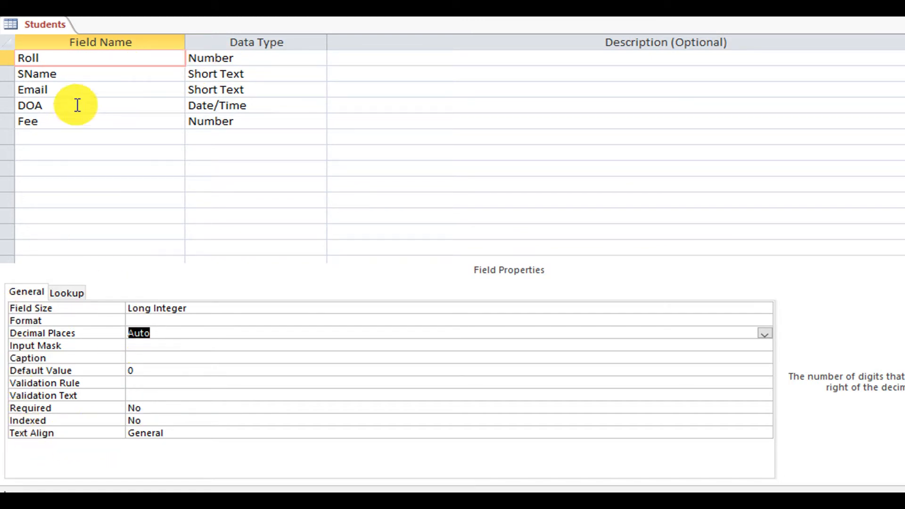
{"action": "left_click", "coordinate": [109, 74]}
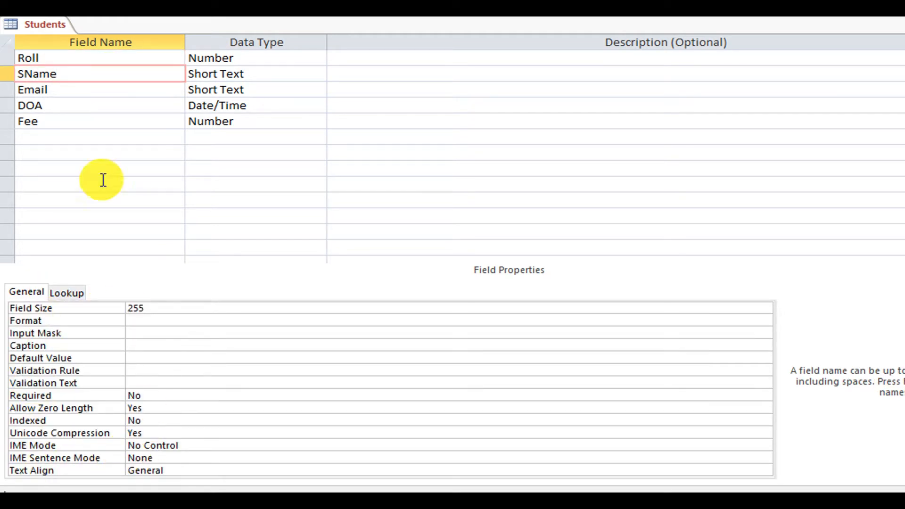
{"action": "left_click", "coordinate": [91, 106]}
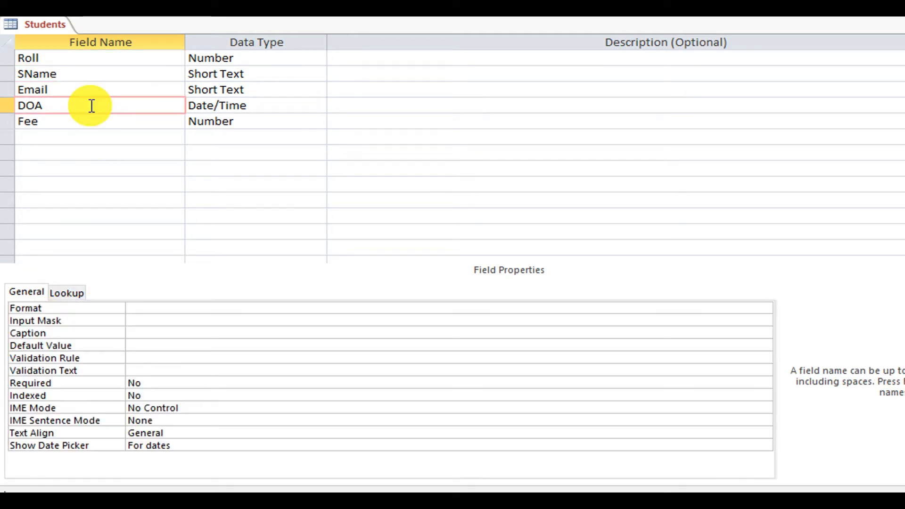
{"action": "left_click", "coordinate": [125, 55]}
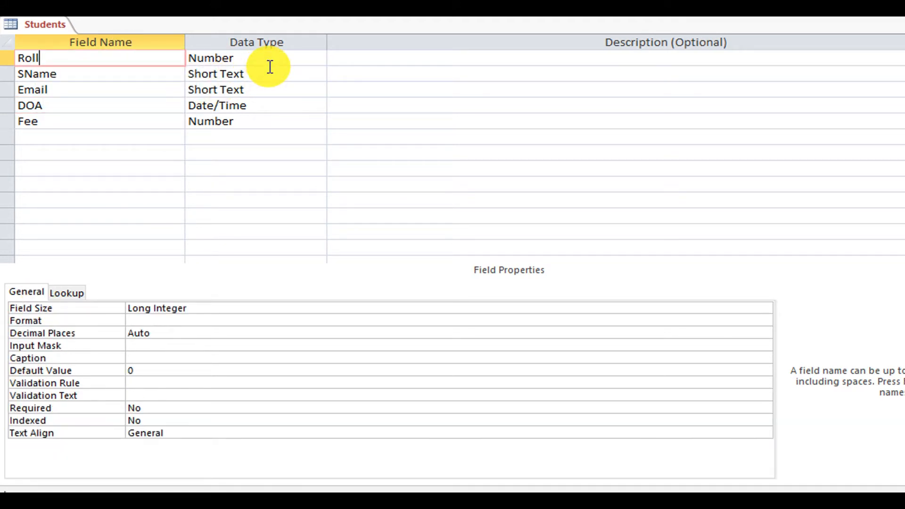
Set the Roll field's format to Fixed.
{"action": "left_click", "coordinate": [222, 321]}
{"action": "left_click", "coordinate": [765, 320]}
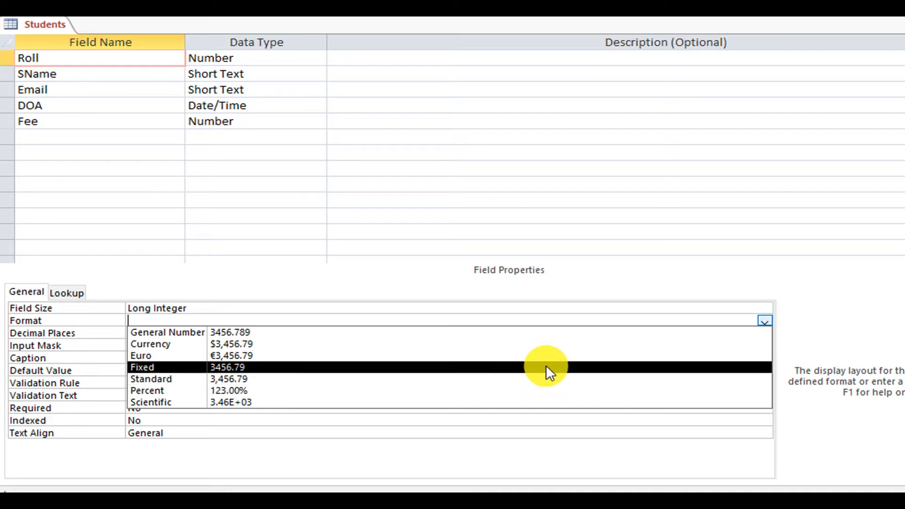
{"action": "left_click", "coordinate": [546, 367]}
{"action": "left_click", "coordinate": [285, 333]}
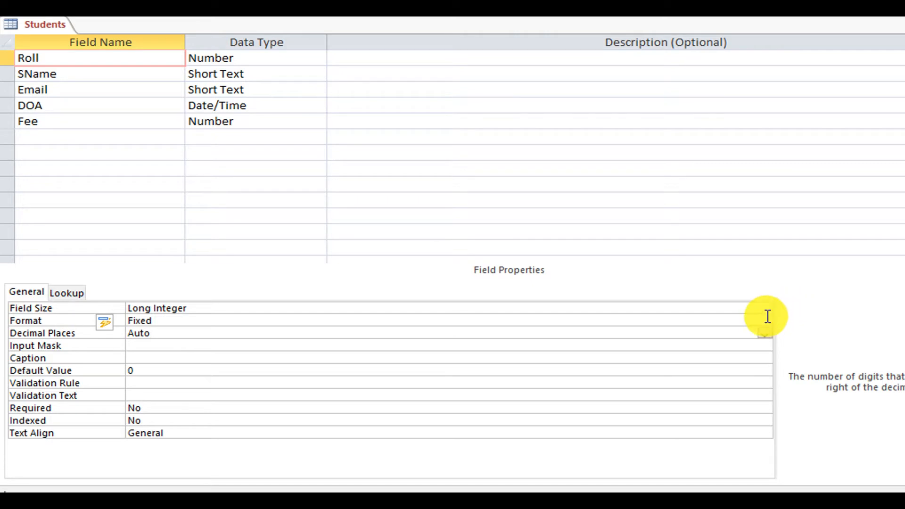
Change the Roll field's format to Standard with 4 decimal places.
{"action": "left_click", "coordinate": [766, 319]}
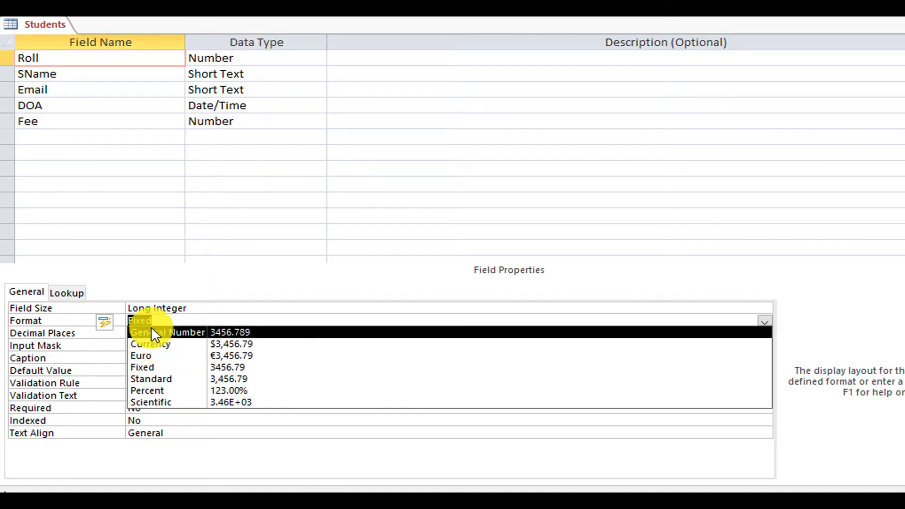
{"action": "left_click", "coordinate": [169, 379]}
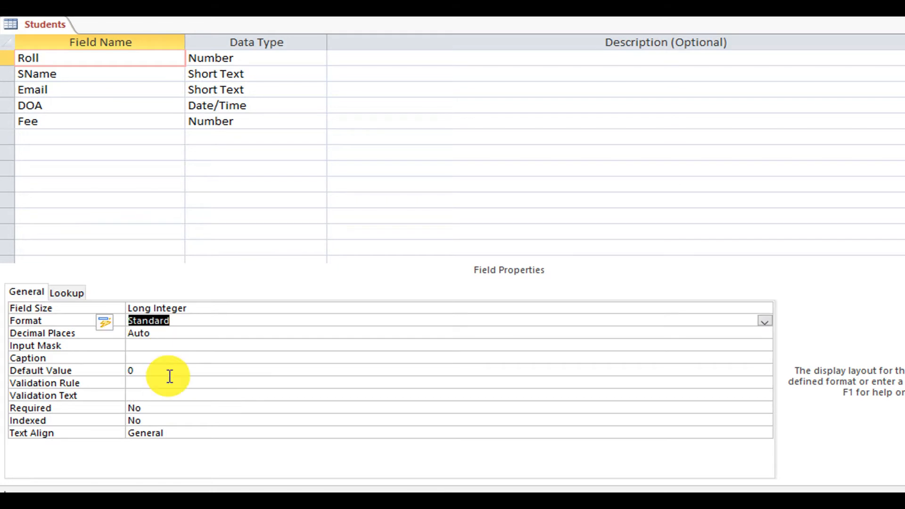
{"action": "left_click", "coordinate": [203, 335]}
{"action": "left_click", "coordinate": [765, 334]}
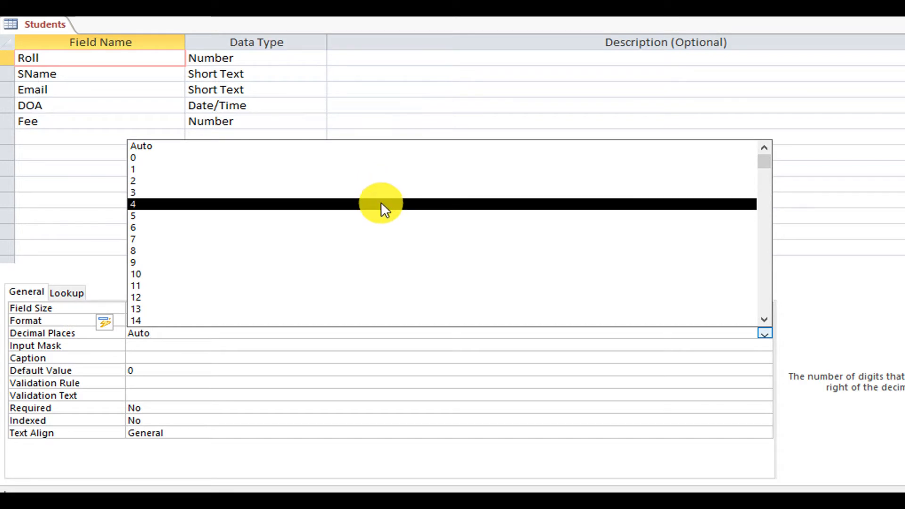
{"action": "left_click", "coordinate": [381, 203]}
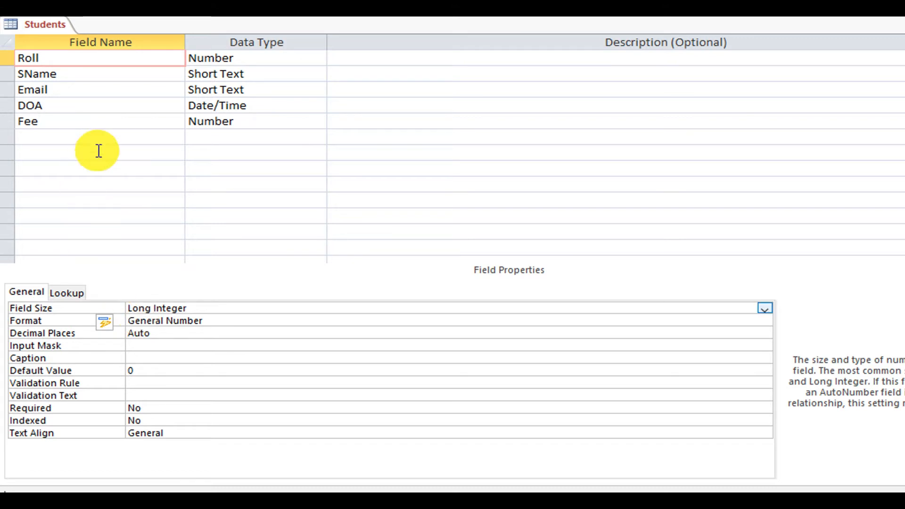
Give the Fee field the Standard format and 4 decimal places instead of Auto.
{"action": "left_click", "coordinate": [133, 123]}
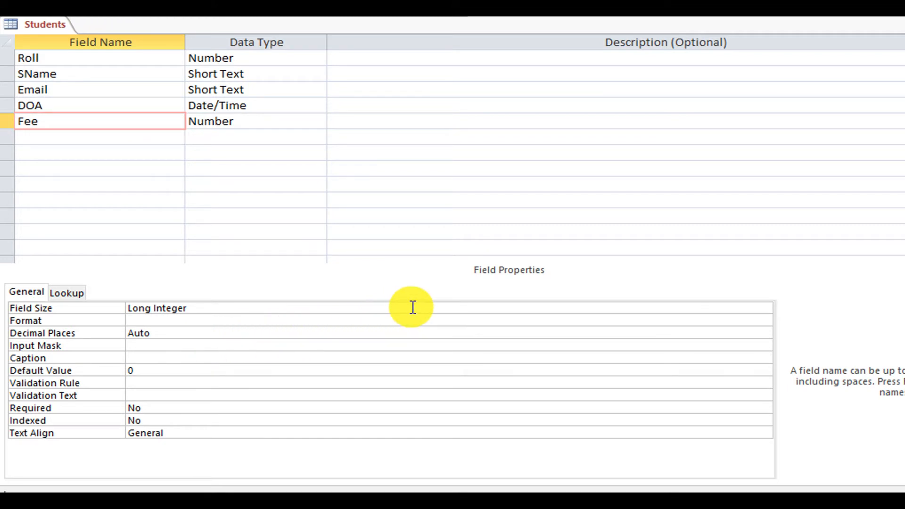
{"action": "left_click", "coordinate": [390, 320]}
{"action": "left_click", "coordinate": [765, 321]}
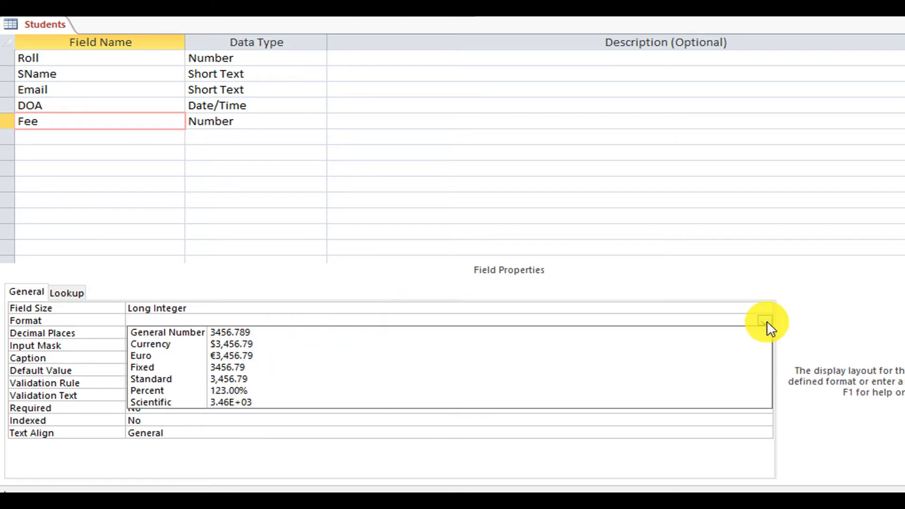
{"action": "left_click", "coordinate": [635, 379]}
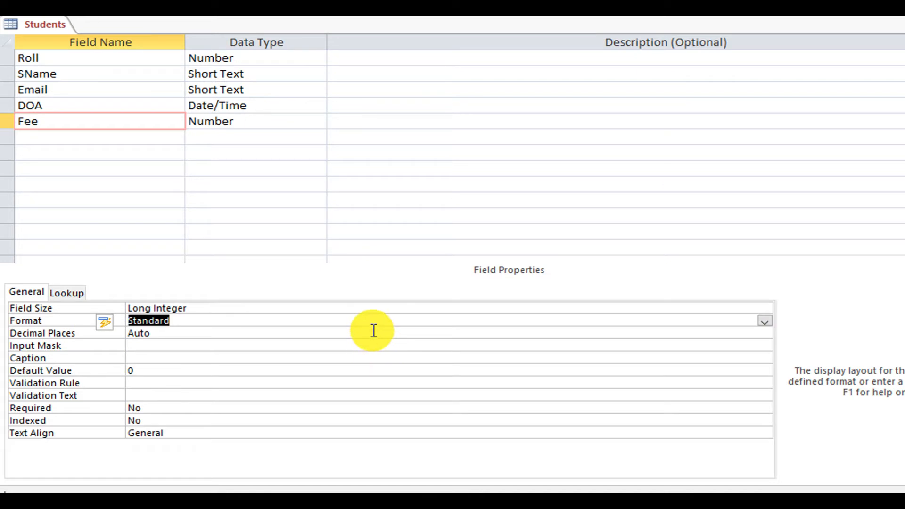
{"action": "left_click", "coordinate": [373, 332]}
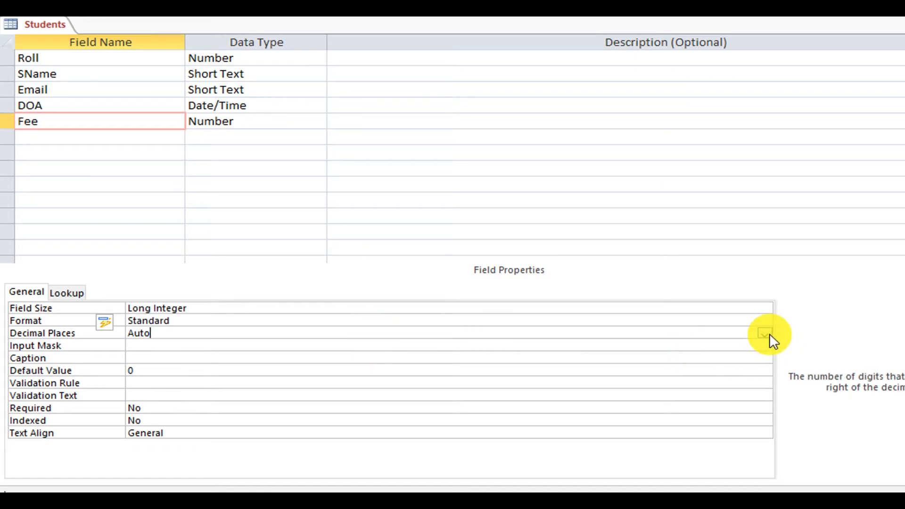
{"action": "left_click", "coordinate": [763, 333]}
{"action": "left_click", "coordinate": [491, 203]}
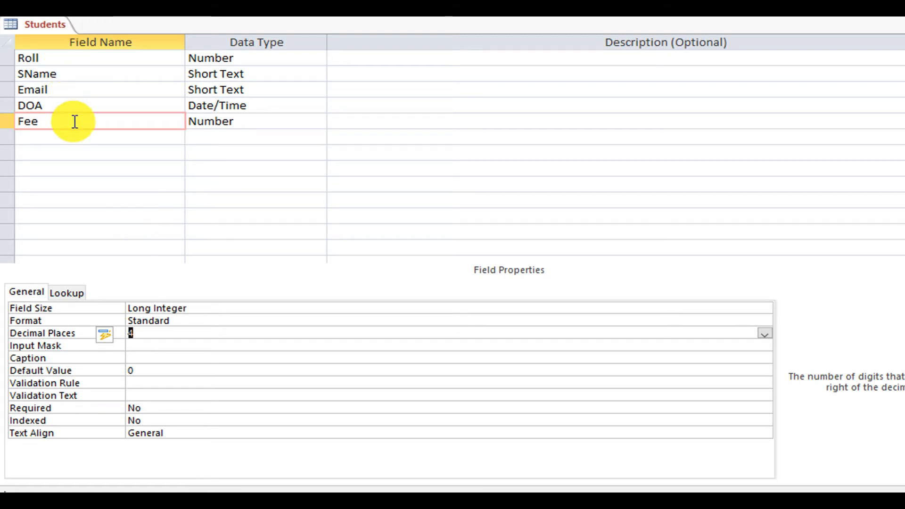
In Datasheet View, enter Roll 1 with the student's name and e-mail.
{"action": "right_click", "coordinate": [44, 26]}
{"action": "left_click", "coordinate": [114, 112]}
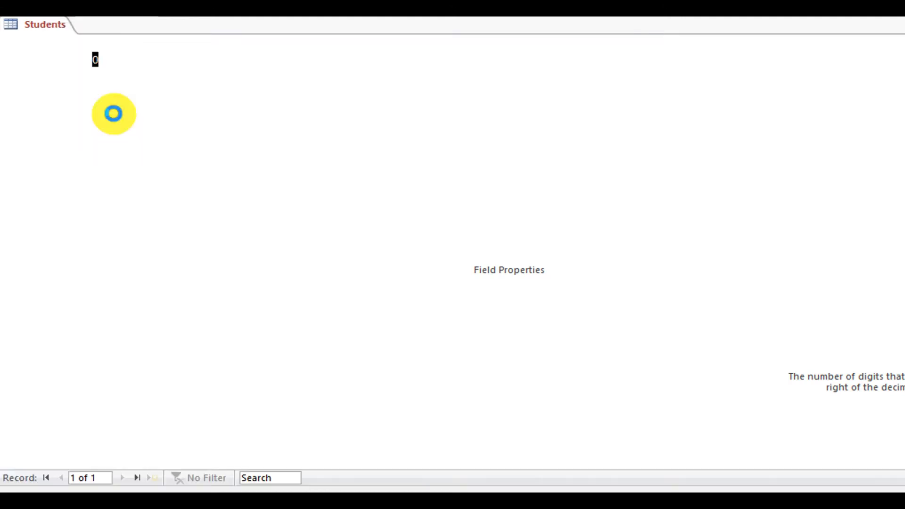
{"action": "type", "text": "1"}
{"action": "key", "text": "Tab"}
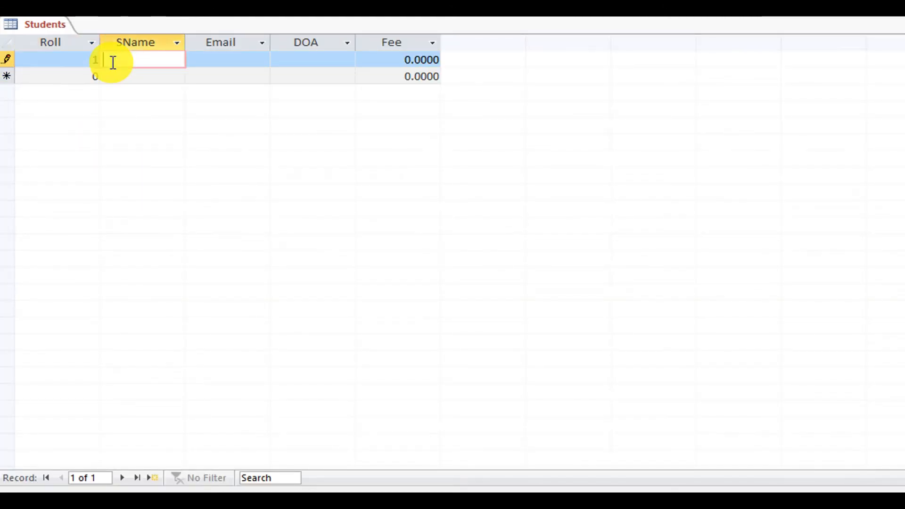
{"action": "type", "text": "Ashok"}
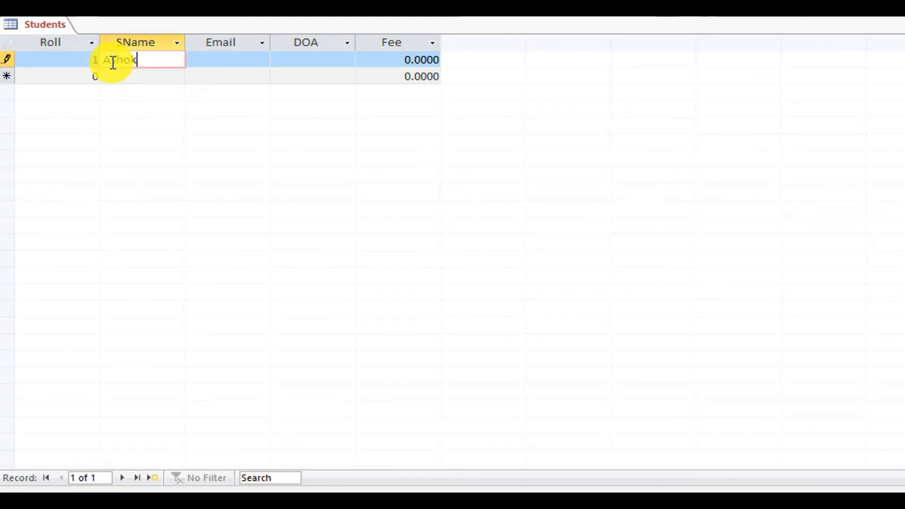
{"action": "key", "text": "Tab"}
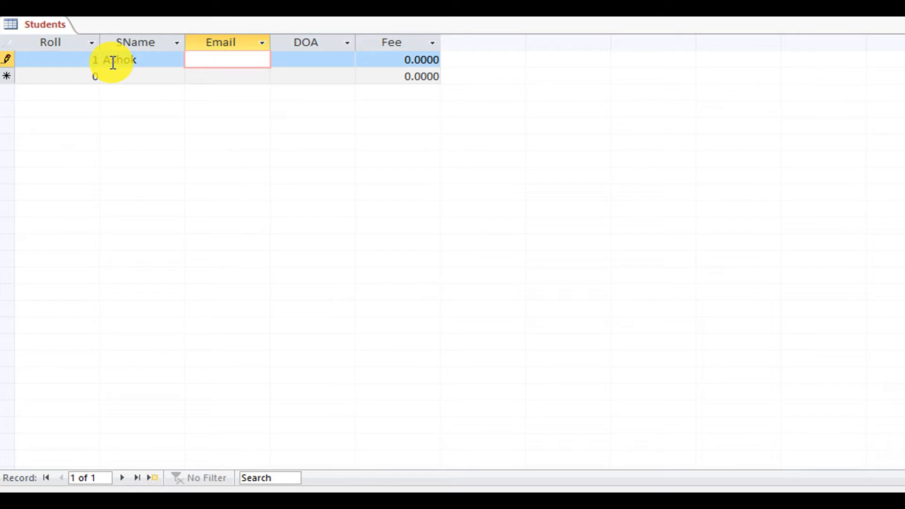
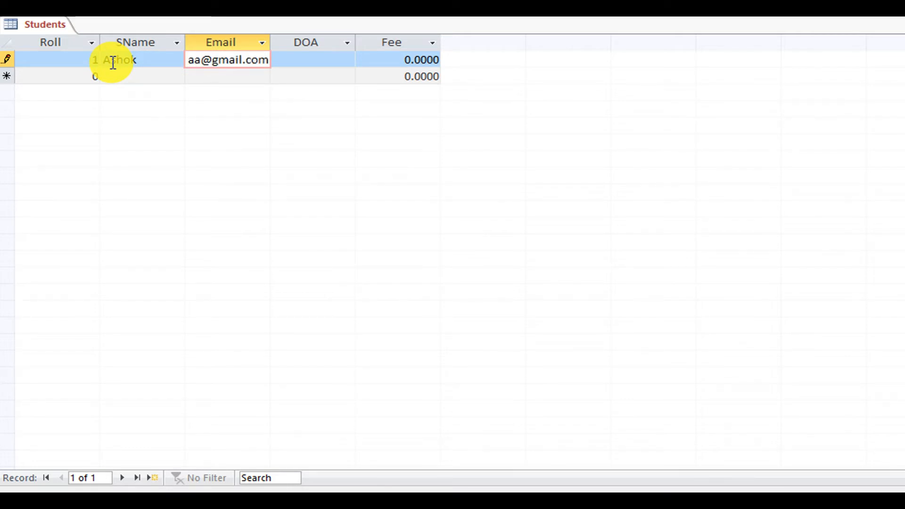
{"action": "key", "text": "Tab"}
Set the first record's admission date to 9 July 2021 and fee to 100.50.
{"action": "left_click", "coordinate": [333, 56]}
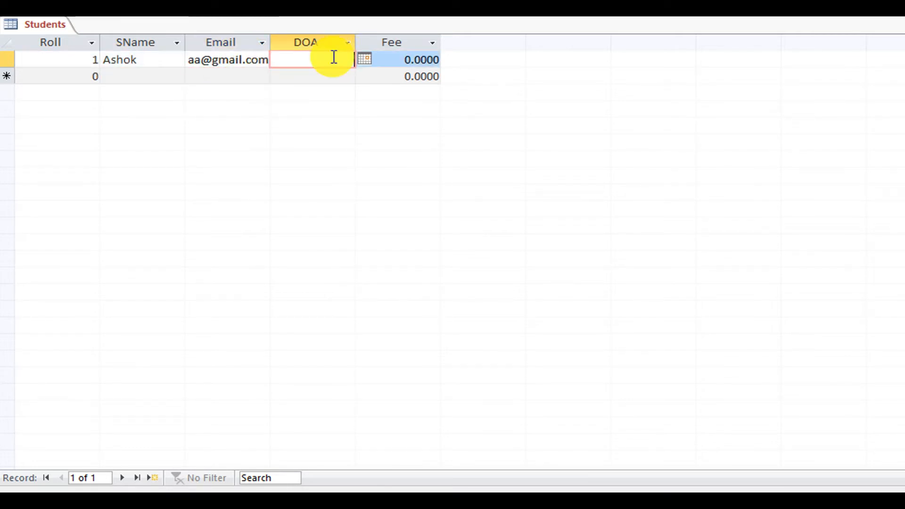
{"action": "left_click", "coordinate": [363, 58]}
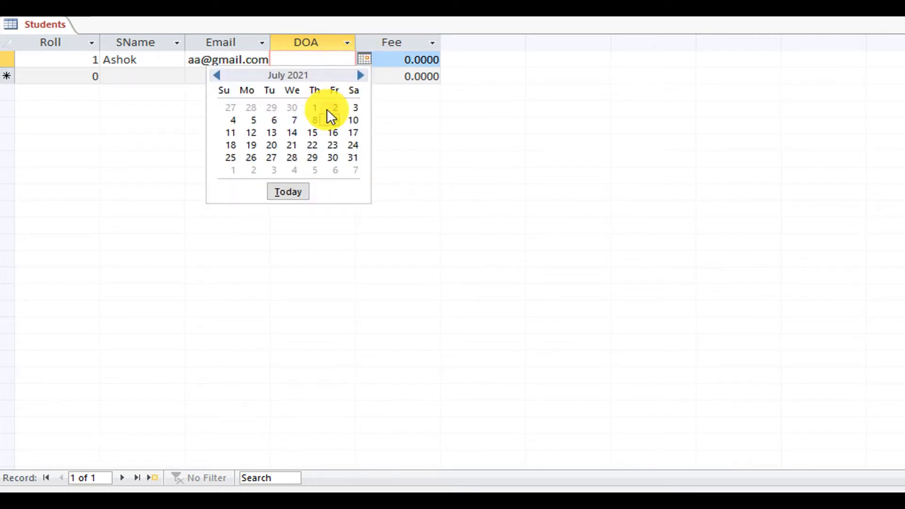
{"action": "left_click", "coordinate": [336, 121]}
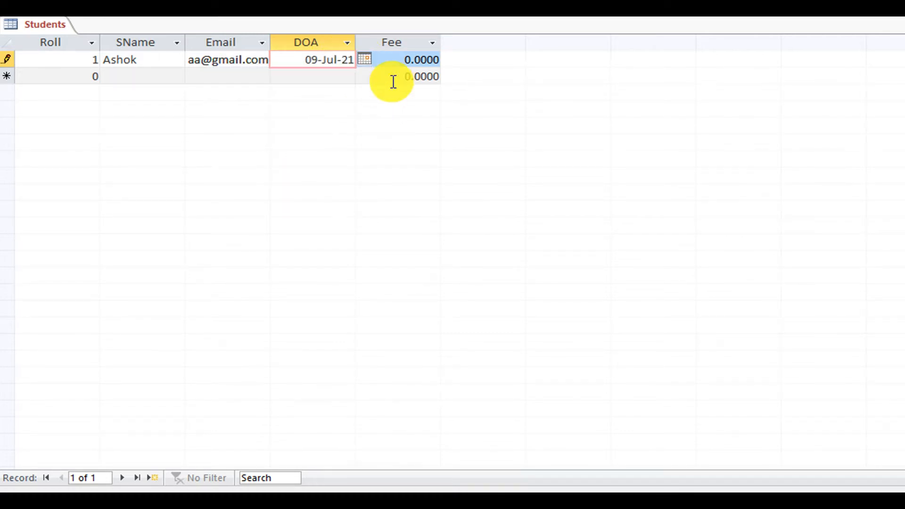
{"action": "left_click", "coordinate": [407, 60]}
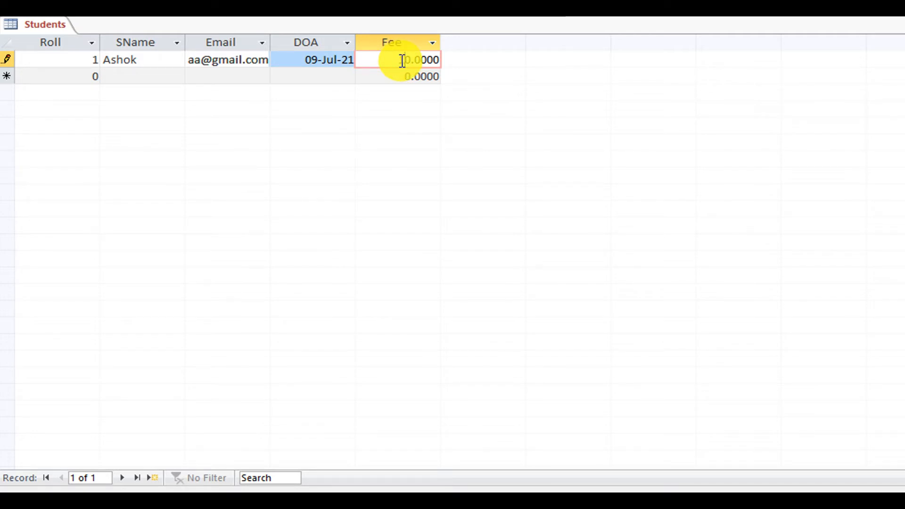
{"action": "type", "text": "100.50"}
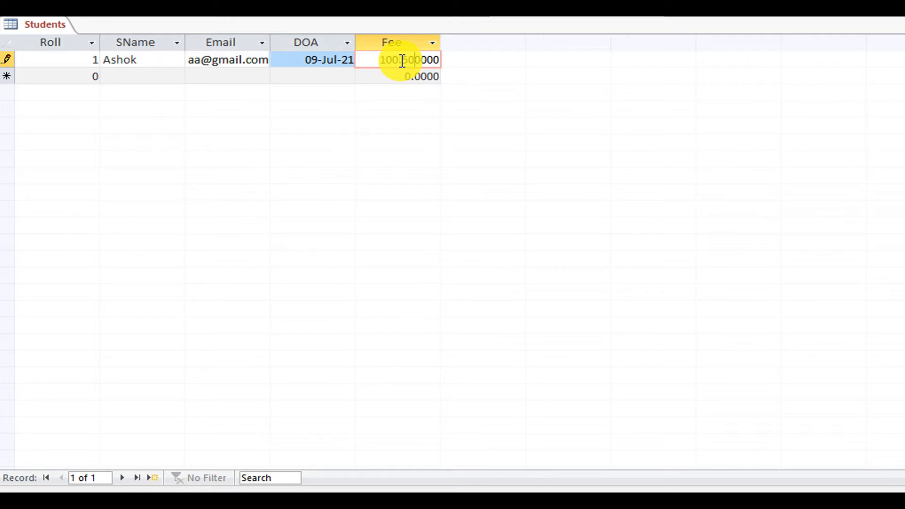
{"action": "key", "text": "Tab"}
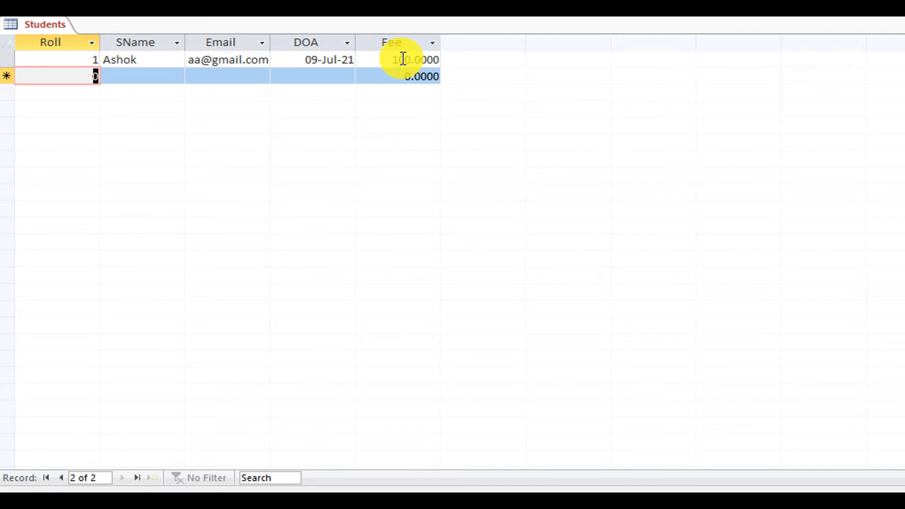
In Design View, change the Fee field size from Long Integer to Double.
{"action": "right_click", "coordinate": [41, 24]}
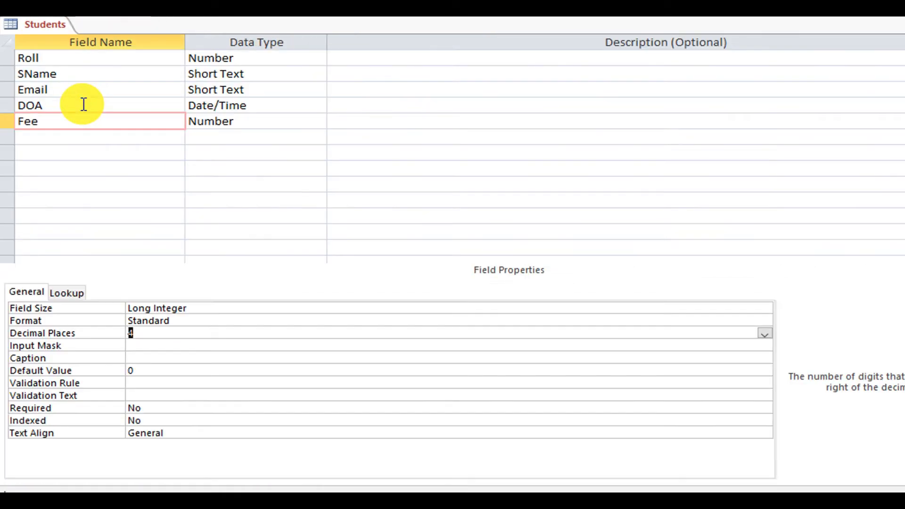
{"action": "left_click", "coordinate": [230, 307]}
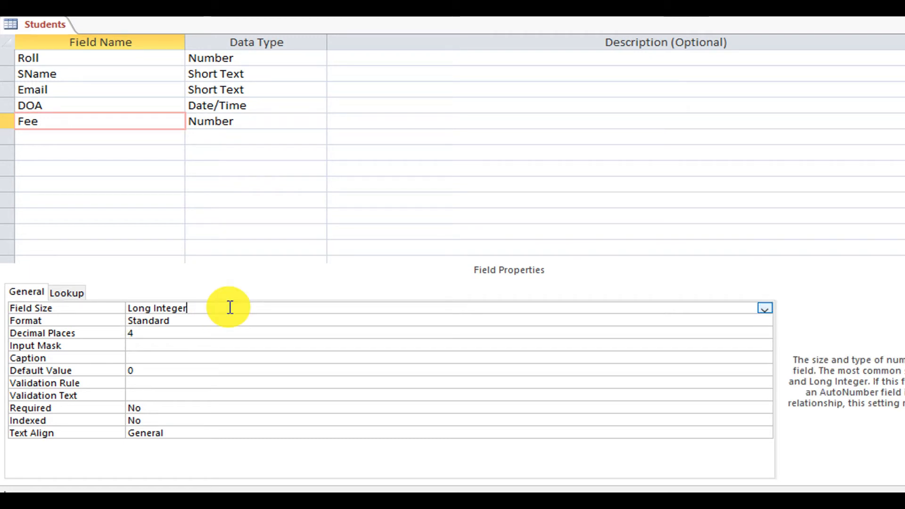
{"action": "left_click", "coordinate": [765, 307]}
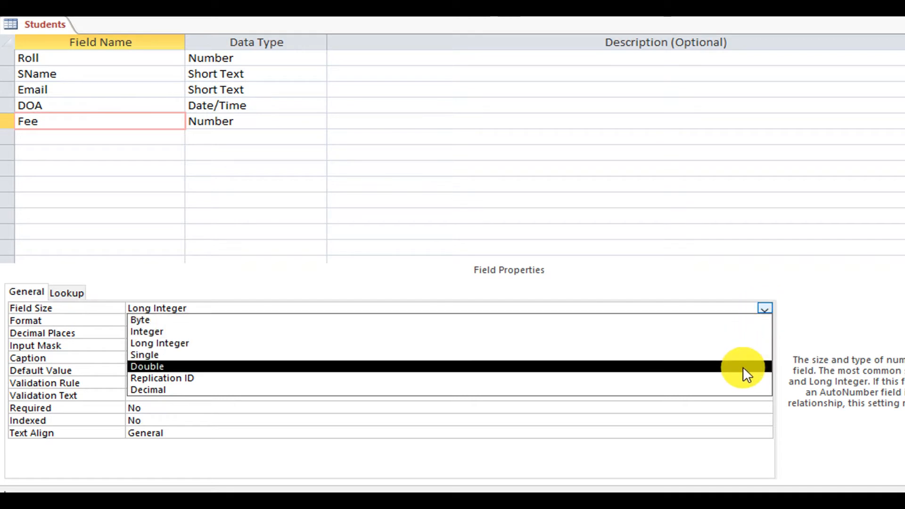
{"action": "left_click", "coordinate": [744, 368]}
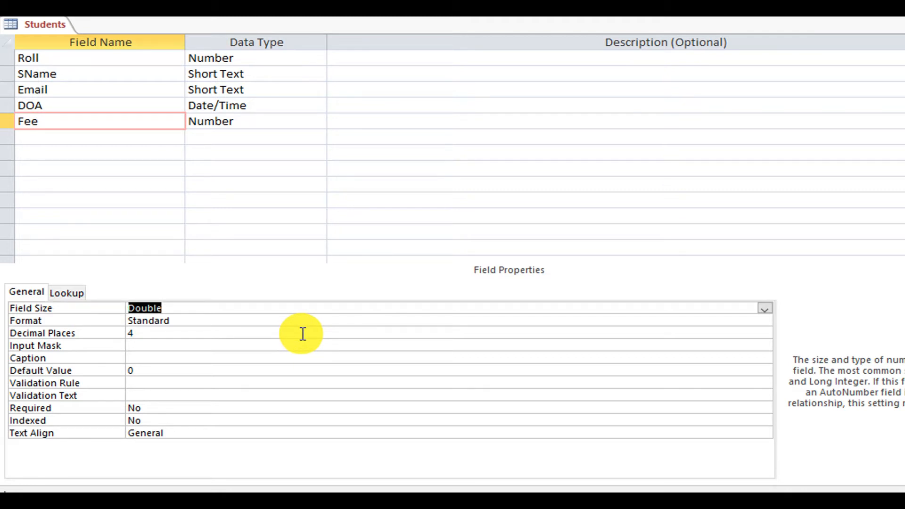
In Datasheet View, start record 2 with Roll 2, the student's name and e-mail.
{"action": "right_click", "coordinate": [44, 22]}
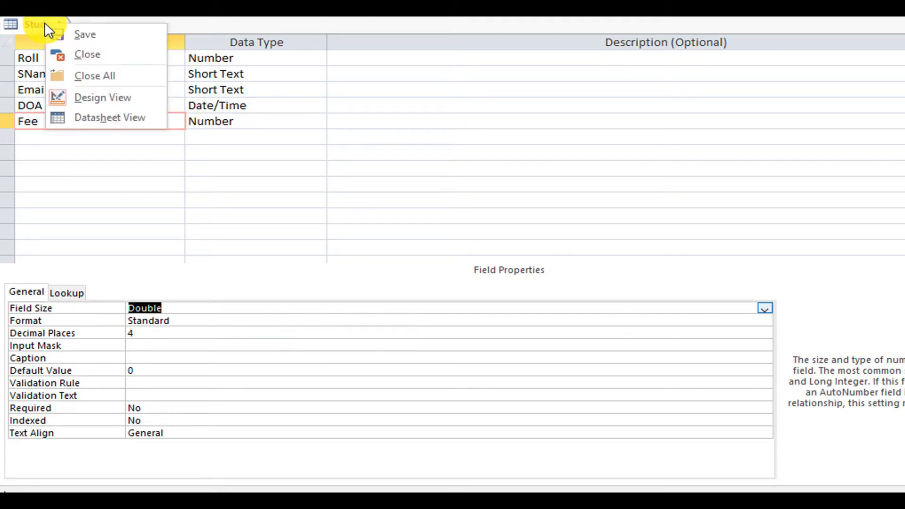
{"action": "left_click", "coordinate": [100, 116]}
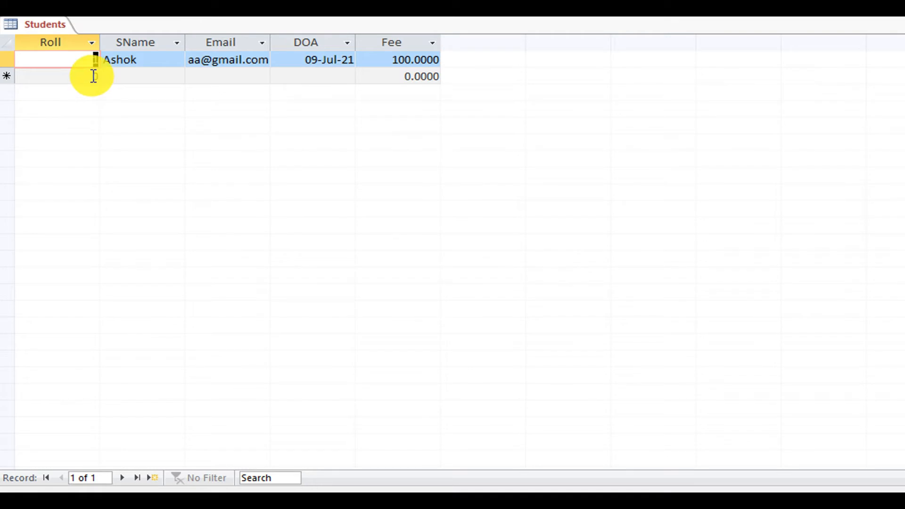
{"action": "left_click", "coordinate": [93, 76]}
{"action": "type", "text": "2"}
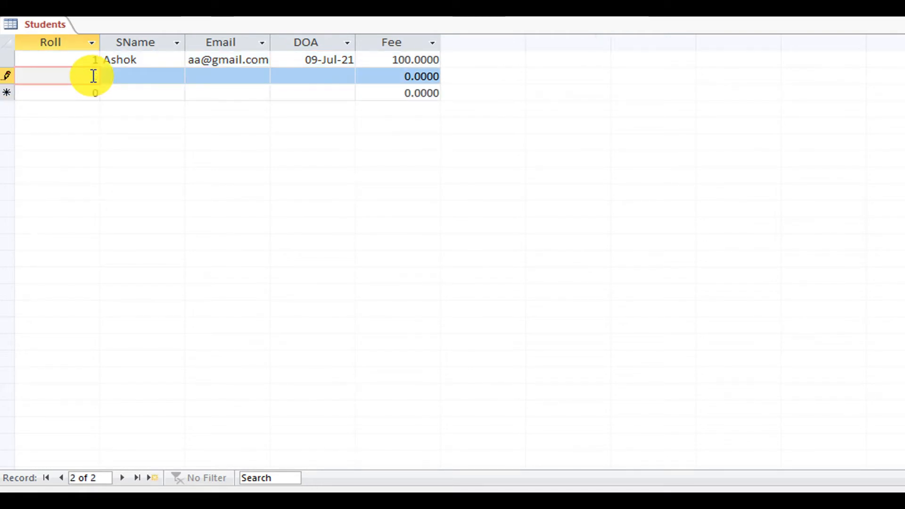
{"action": "key", "text": "Tab"}
{"action": "type", "text": "Manoj"}
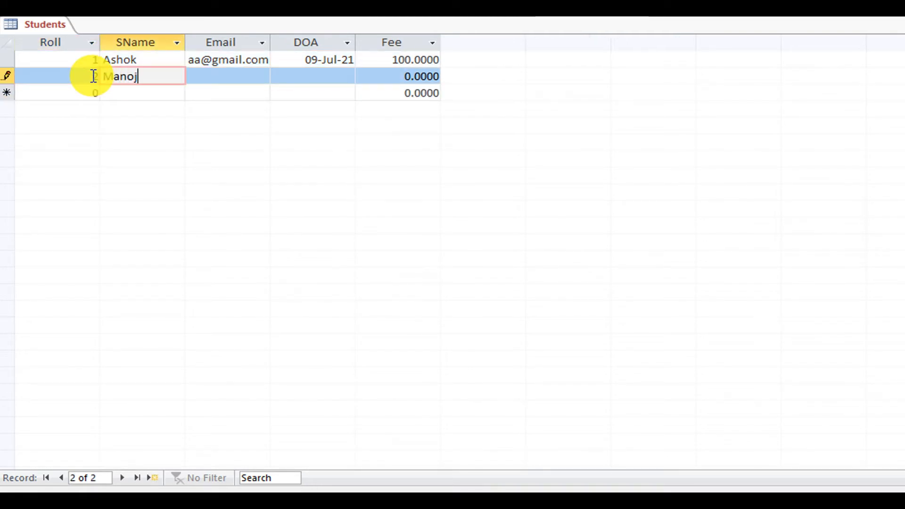
{"action": "key", "text": "Tab"}
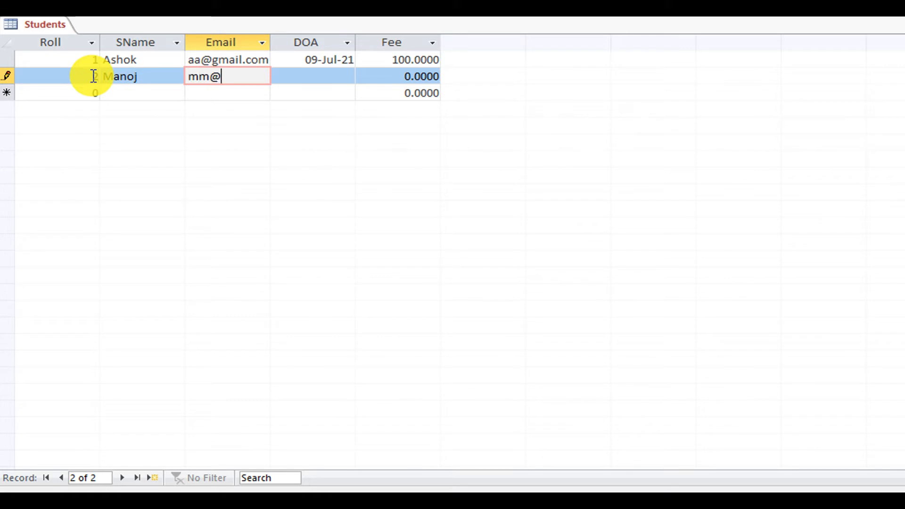
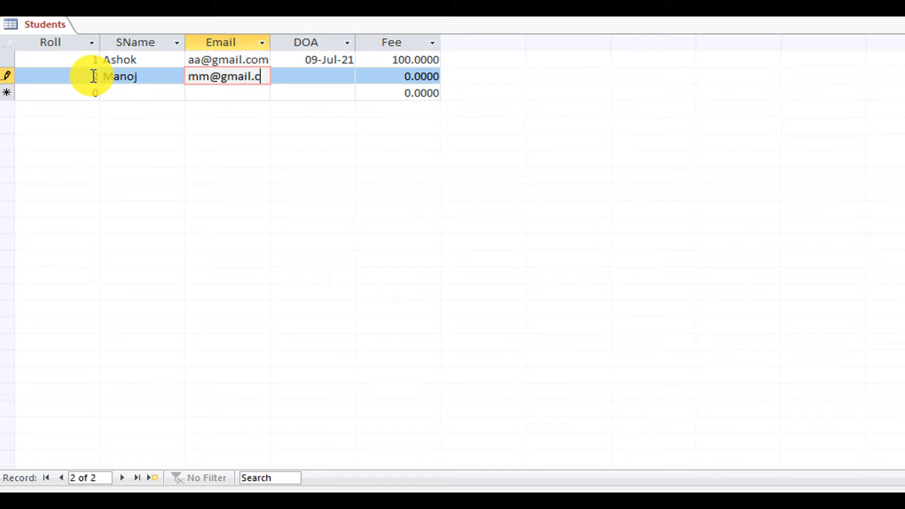
Enter DOA 9-Jul-21 and fee 200.50 for record 2 and commit it.
{"action": "key", "text": "Tab"}
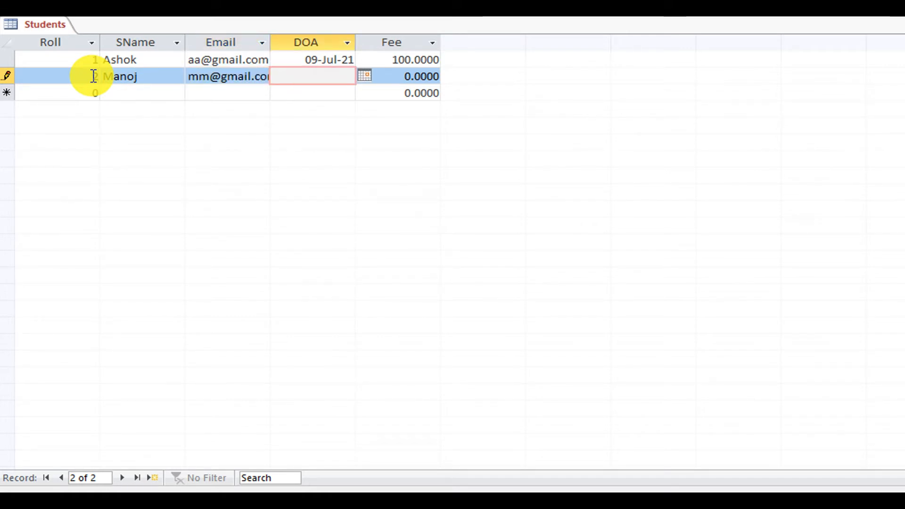
{"action": "type", "text": "9"}
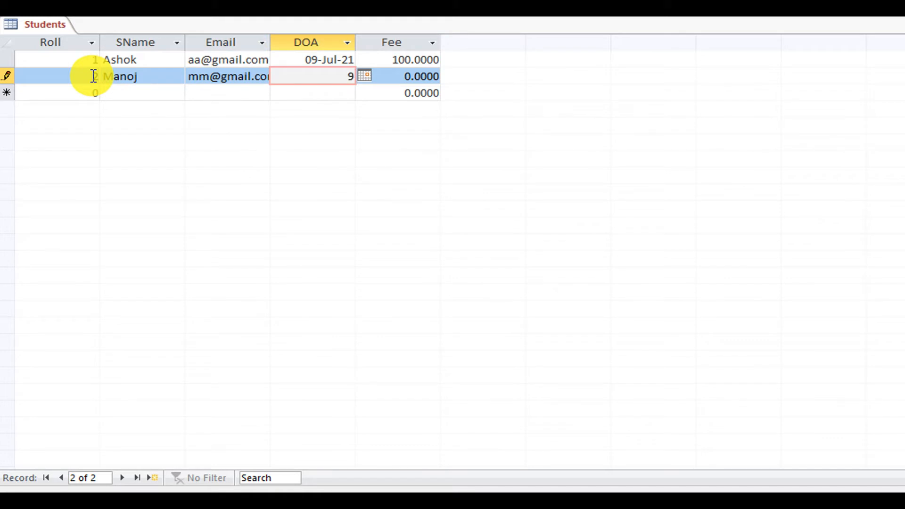
{"action": "type", "text": "-Jul-21"}
{"action": "key", "text": "Tab"}
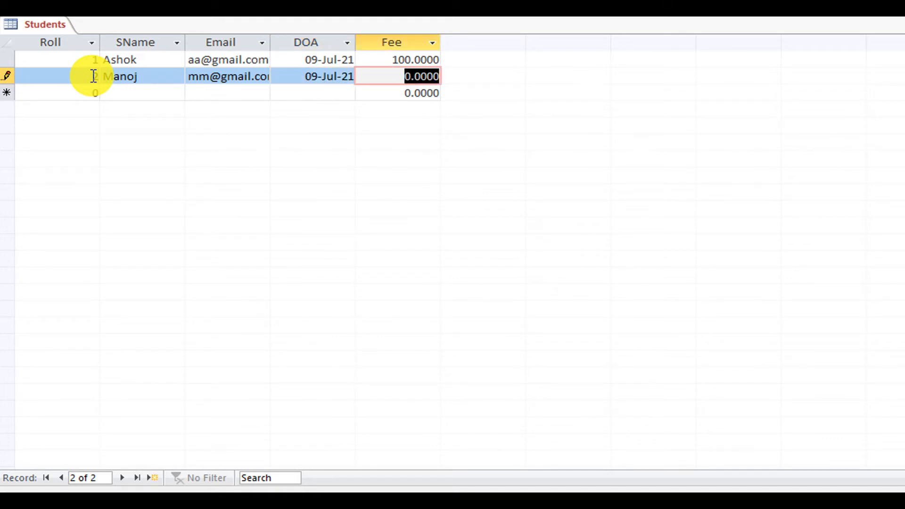
{"action": "type", "text": "200"}
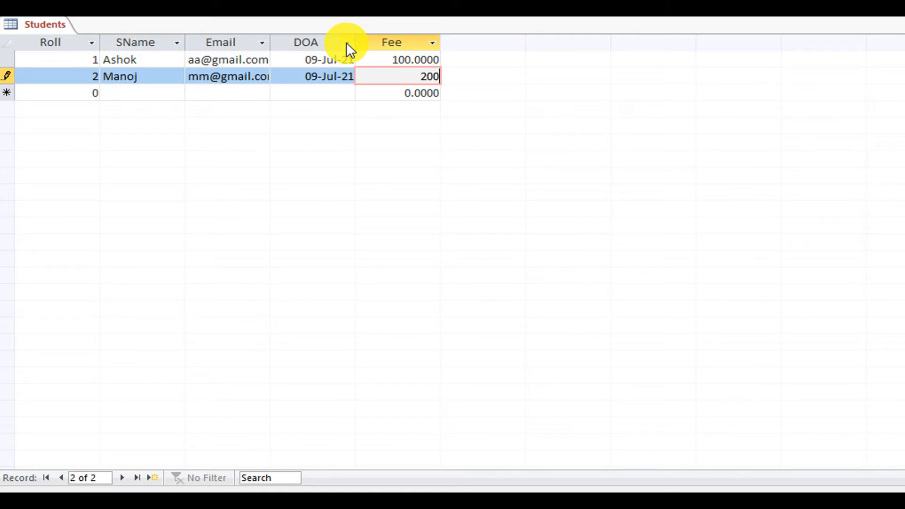
{"action": "type", "text": ".50"}
{"action": "key", "text": "Tab"}
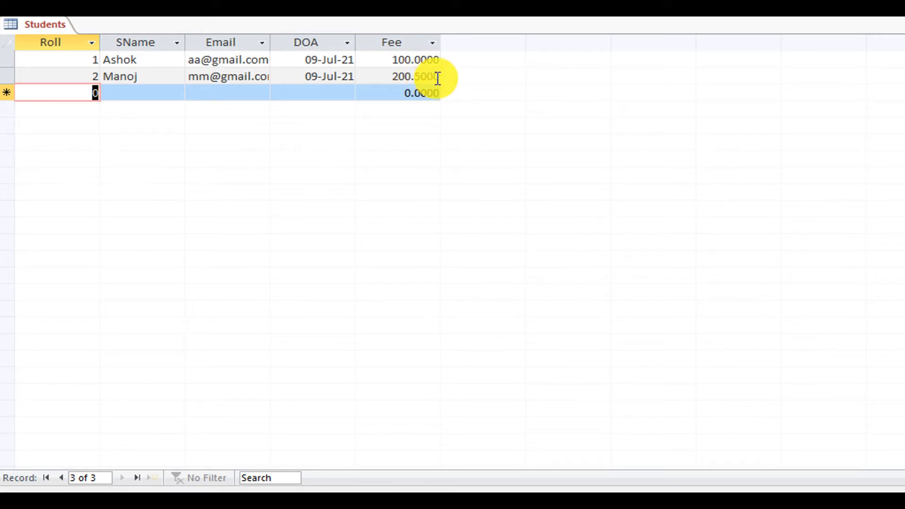
In Design View, review Fee's Double size, Format and Input Mask without changing them.
{"action": "right_click", "coordinate": [31, 23]}
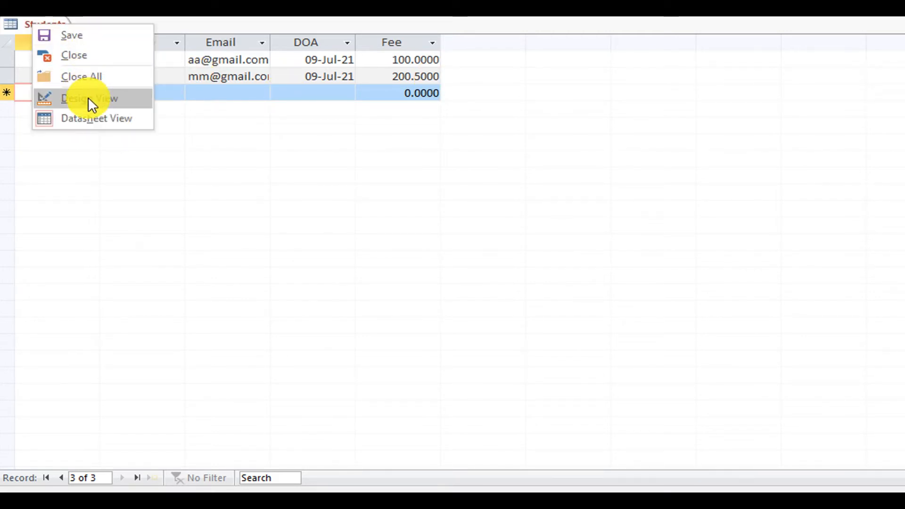
{"action": "left_click", "coordinate": [89, 97]}
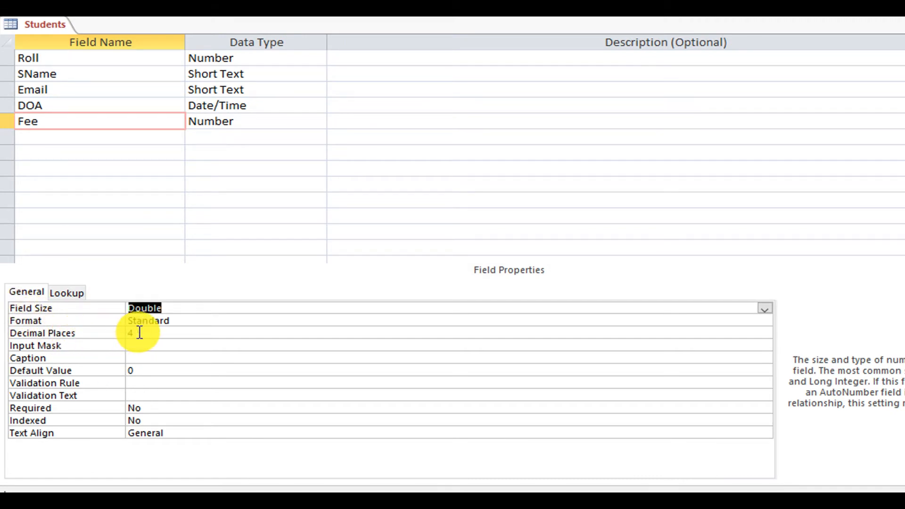
{"action": "left_click", "coordinate": [229, 310]}
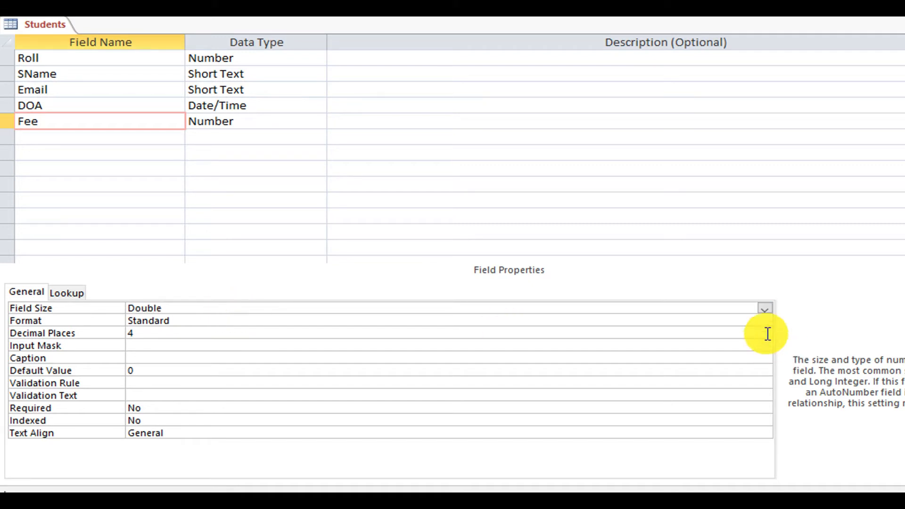
{"action": "left_click", "coordinate": [764, 308]}
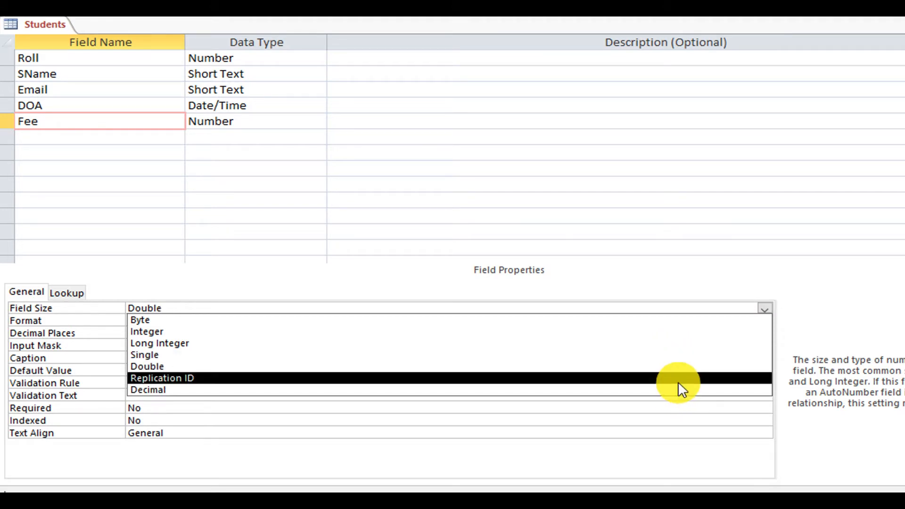
{"action": "left_click", "coordinate": [710, 279]}
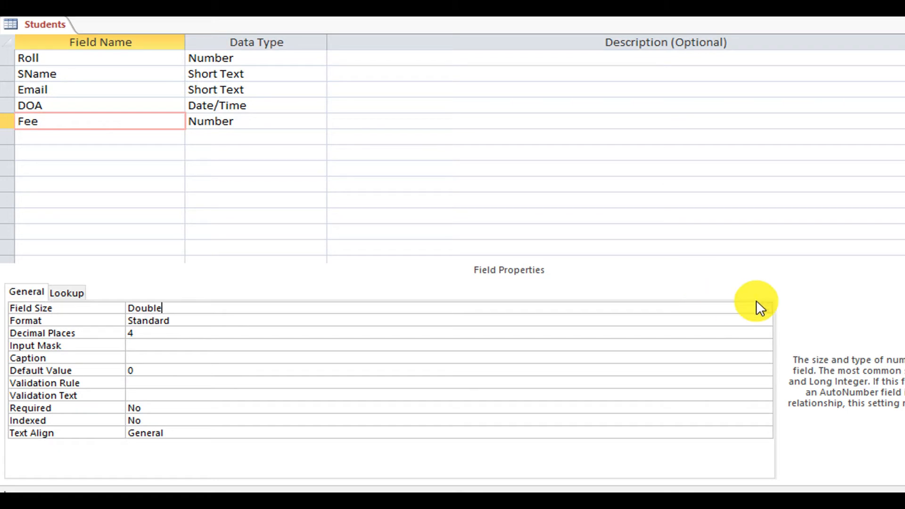
{"action": "left_click", "coordinate": [764, 309]}
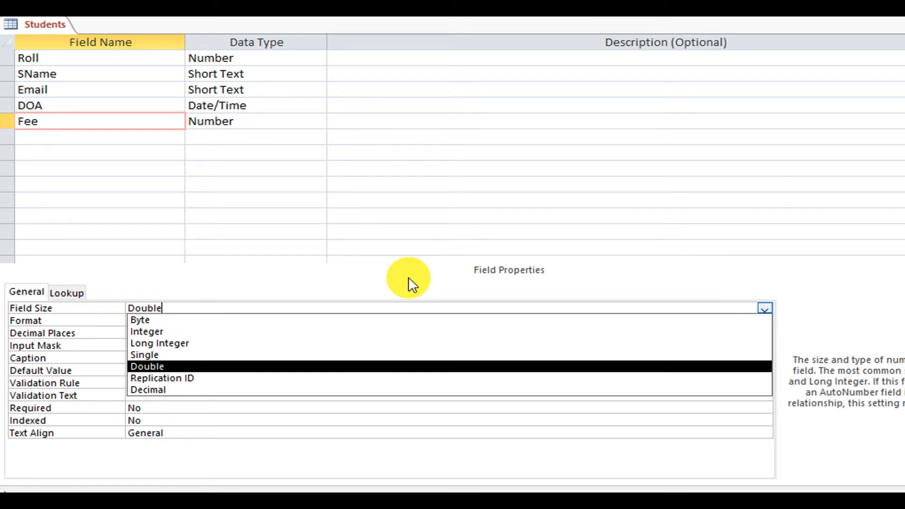
{"action": "left_click", "coordinate": [343, 265]}
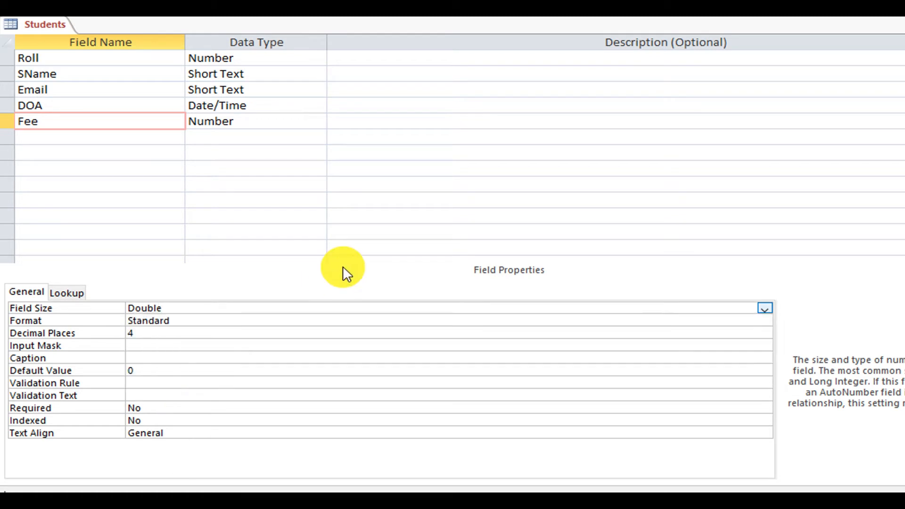
{"action": "left_click", "coordinate": [256, 324]}
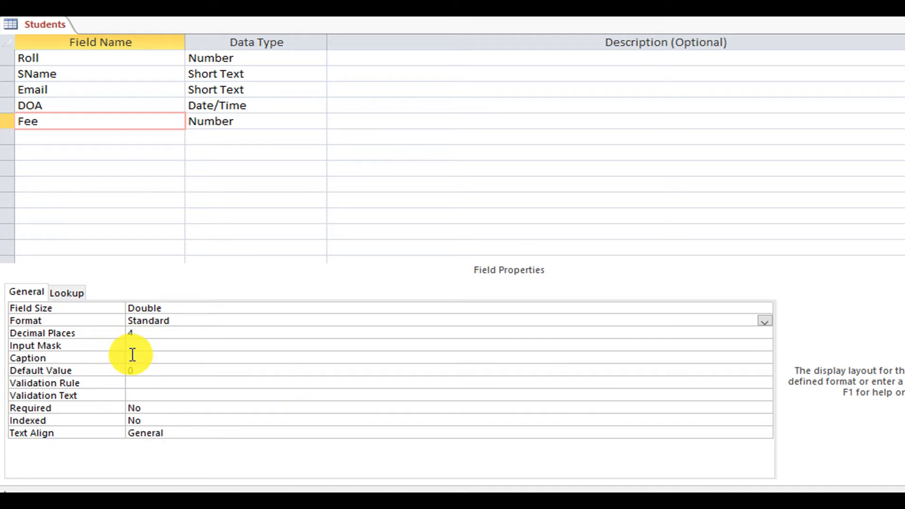
{"action": "left_click", "coordinate": [151, 345]}
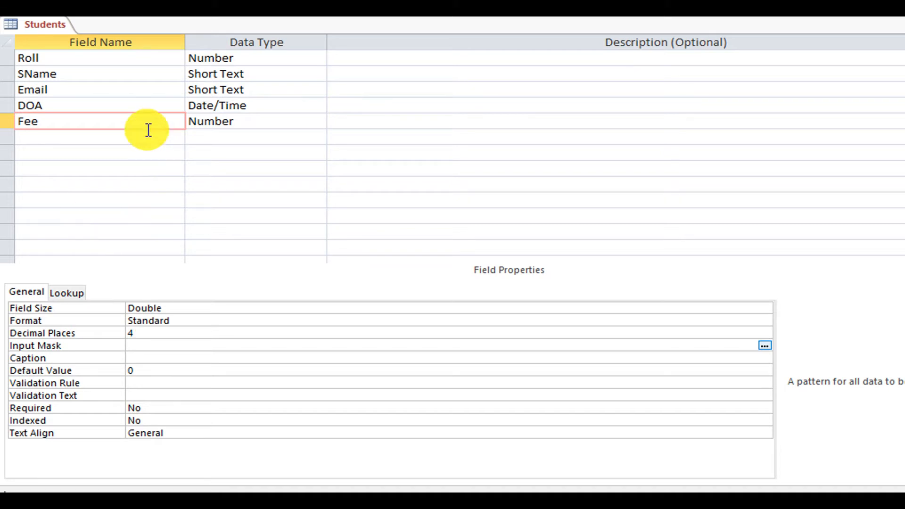
Launch the Input Mask Wizard for the DOA field and choose Medium Date.
{"action": "left_click", "coordinate": [129, 103]}
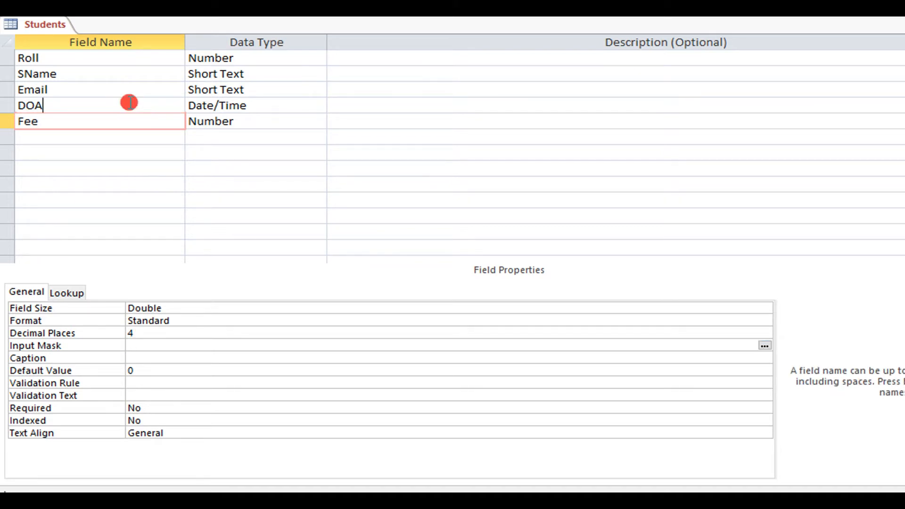
{"action": "left_click", "coordinate": [244, 319]}
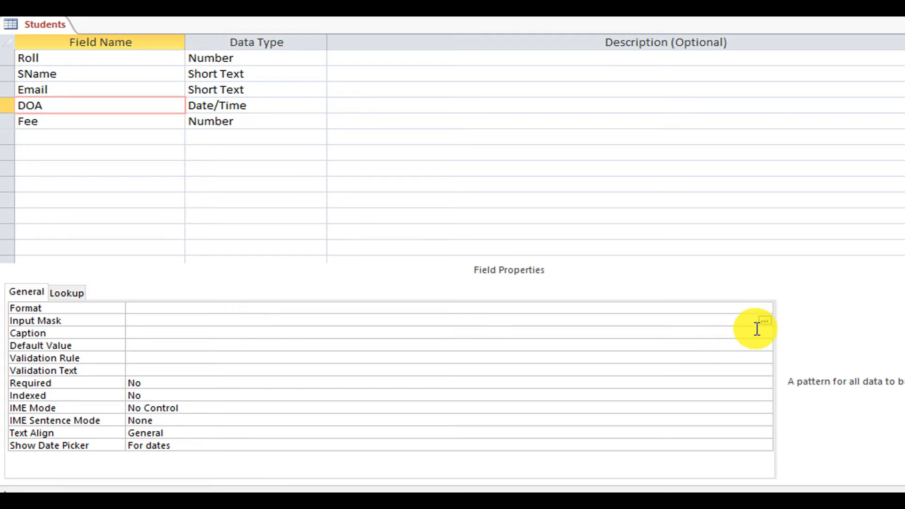
{"action": "left_click", "coordinate": [765, 321]}
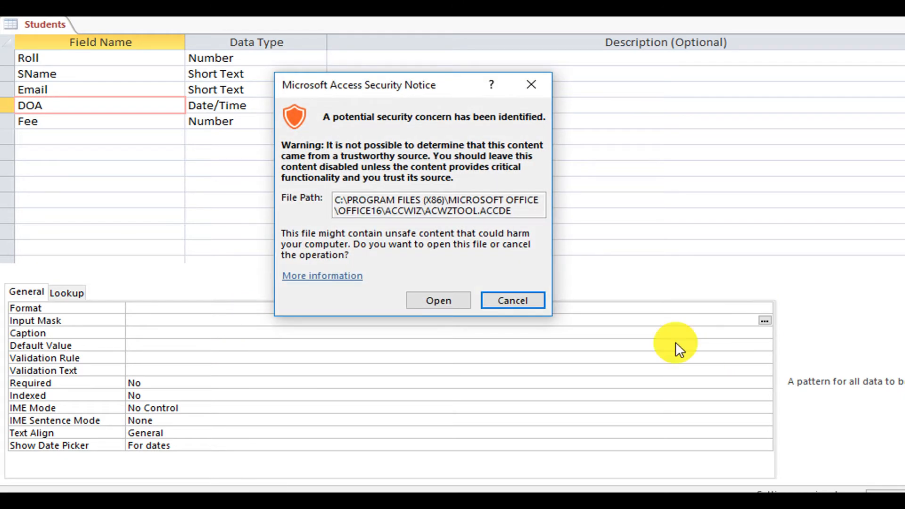
{"action": "left_click", "coordinate": [460, 301]}
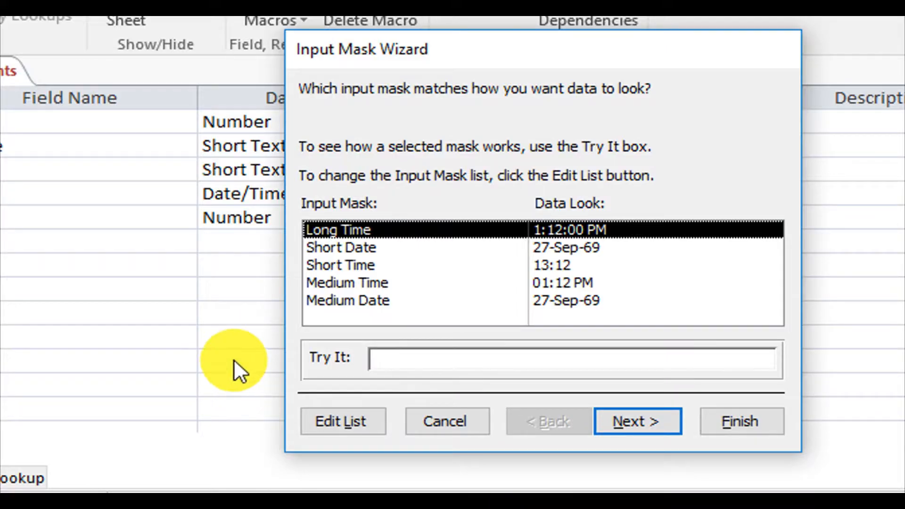
{"action": "left_click", "coordinate": [363, 300]}
{"action": "left_click", "coordinate": [625, 422]}
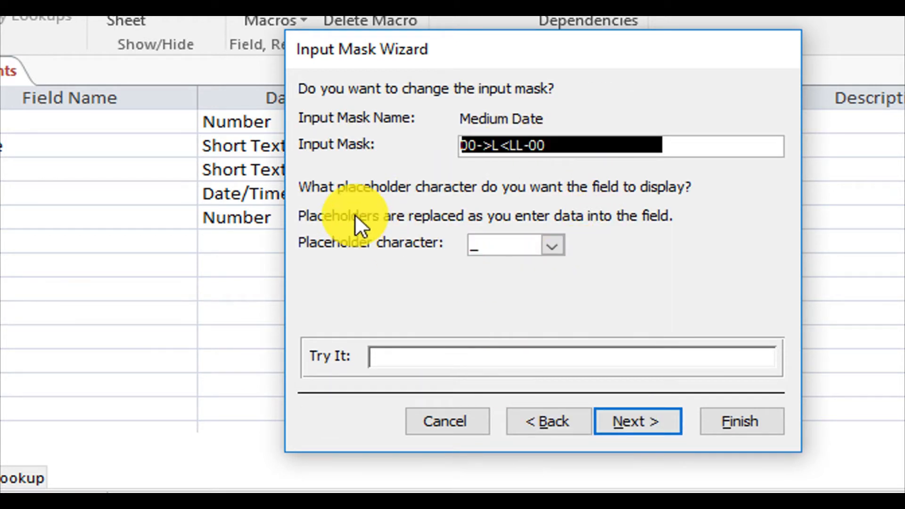
Keep the mask 00->L<LL-00 and choose underscore as the placeholder character.
{"action": "left_click", "coordinate": [701, 146]}
{"action": "left_click_drag", "start_coordinate": [627, 149], "coordinate": [380, 146]}
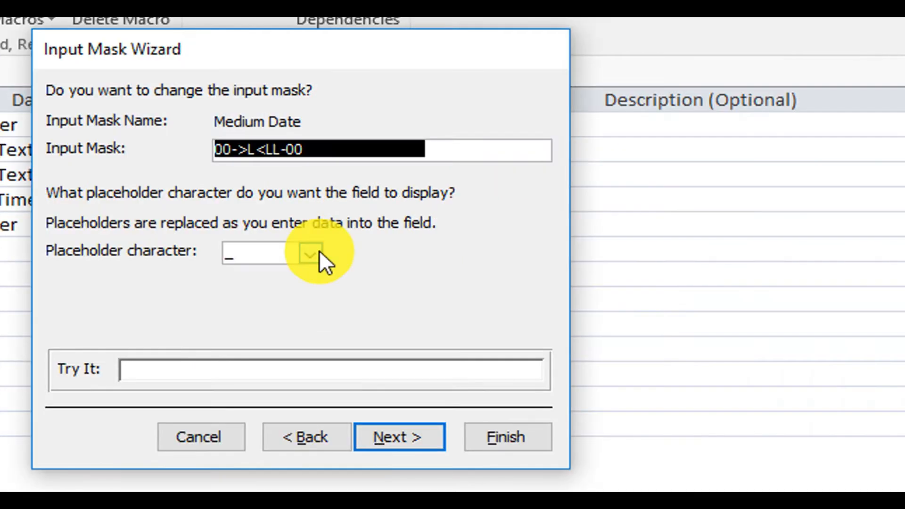
{"action": "left_click", "coordinate": [552, 246]}
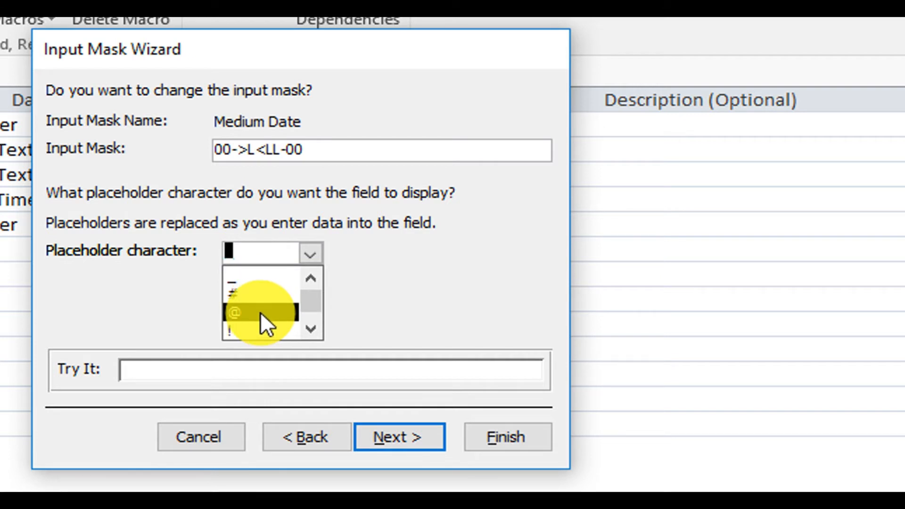
{"action": "scroll", "coordinate": [312, 325], "scroll_direction": "down", "scroll_amount": 1}
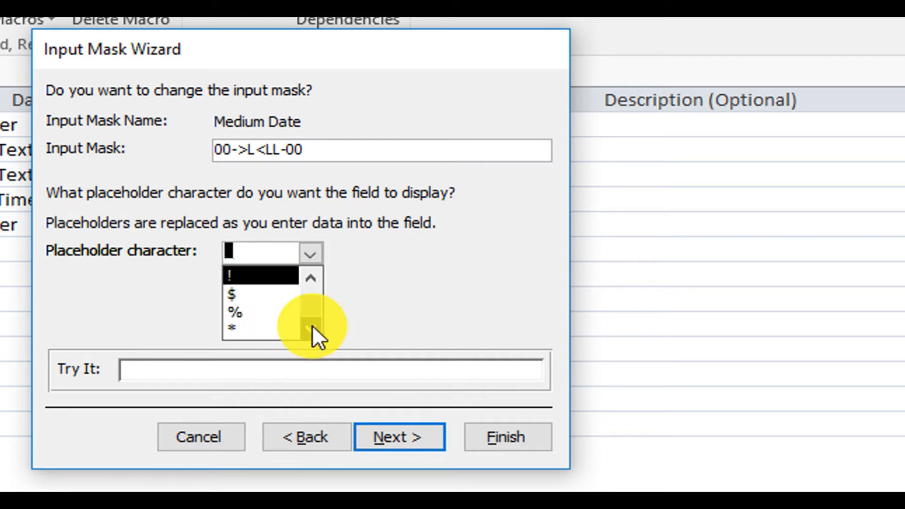
{"action": "left_click", "coordinate": [311, 254]}
{"action": "left_click", "coordinate": [311, 253]}
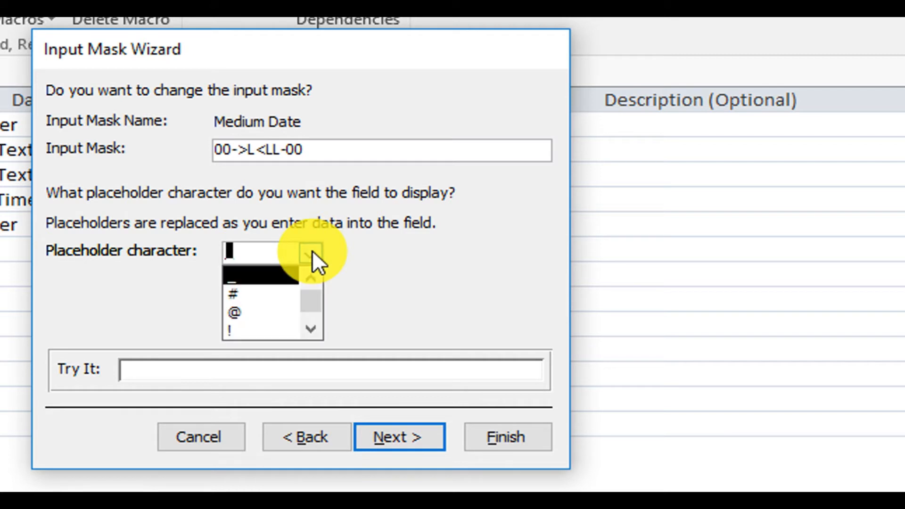
{"action": "left_click", "coordinate": [311, 254]}
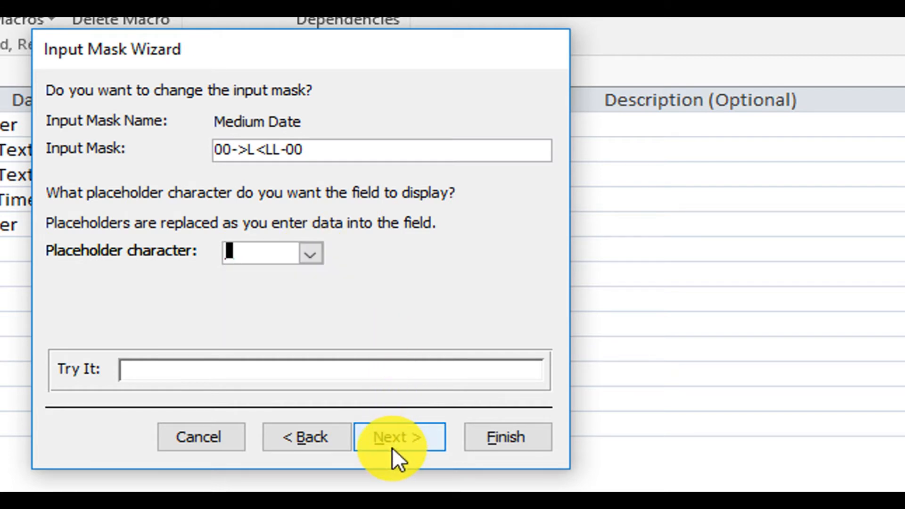
Test the mask with 12-Jan-20 in Try It and advance to the final page.
{"action": "left_click", "coordinate": [182, 369]}
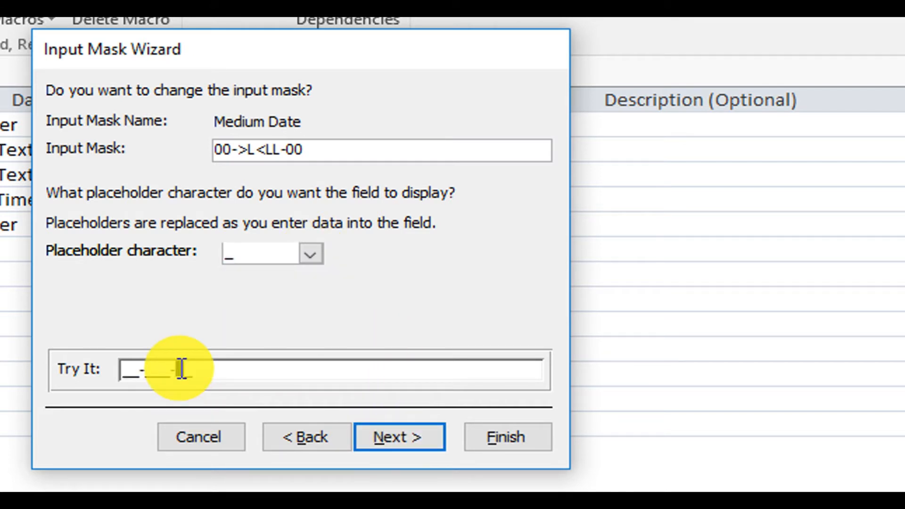
{"action": "left_click", "coordinate": [124, 370]}
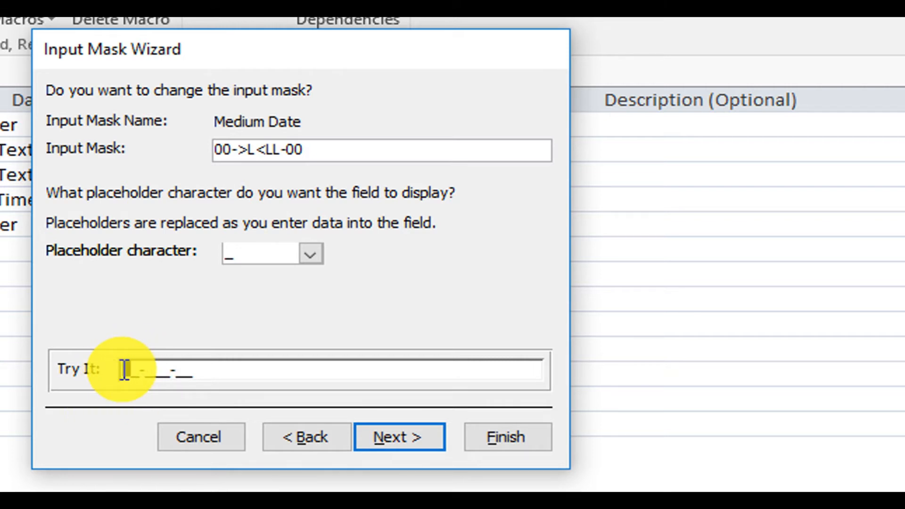
{"action": "type", "text": "12-Jan-20"}
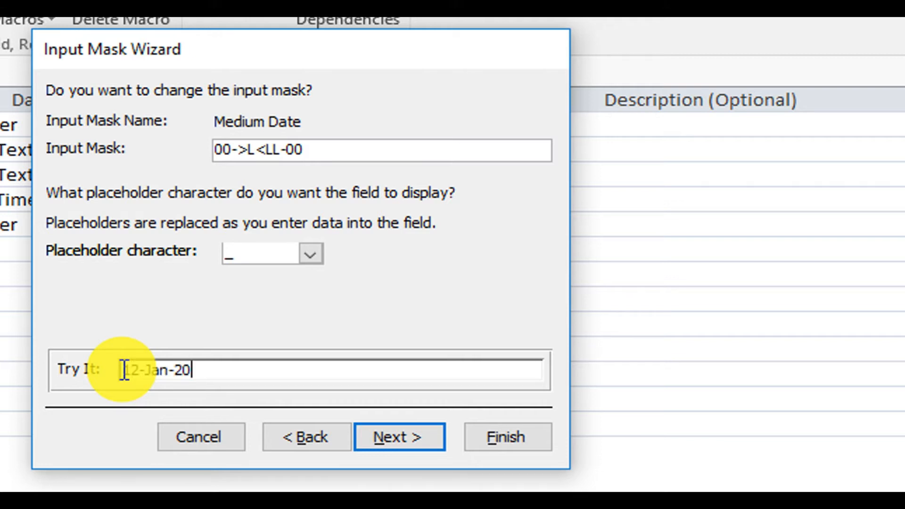
{"action": "key", "text": "Tab"}
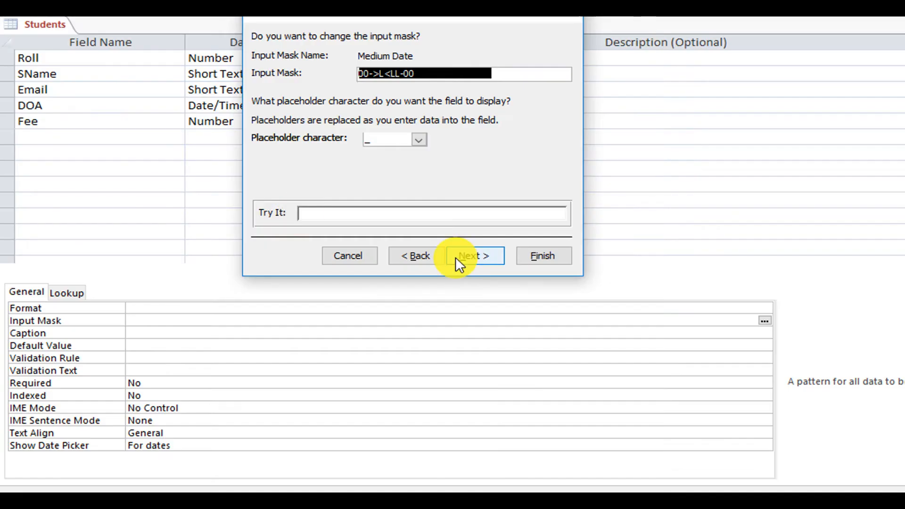
{"action": "left_click", "coordinate": [455, 257]}
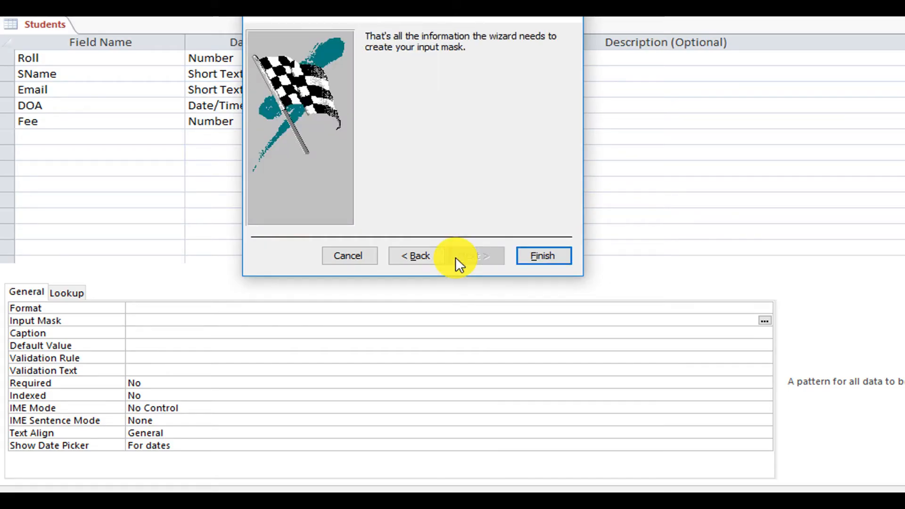
Finish the wizard, then give record 3 DOA 10-Jul-20 and fee 500.
{"action": "left_click", "coordinate": [532, 256]}
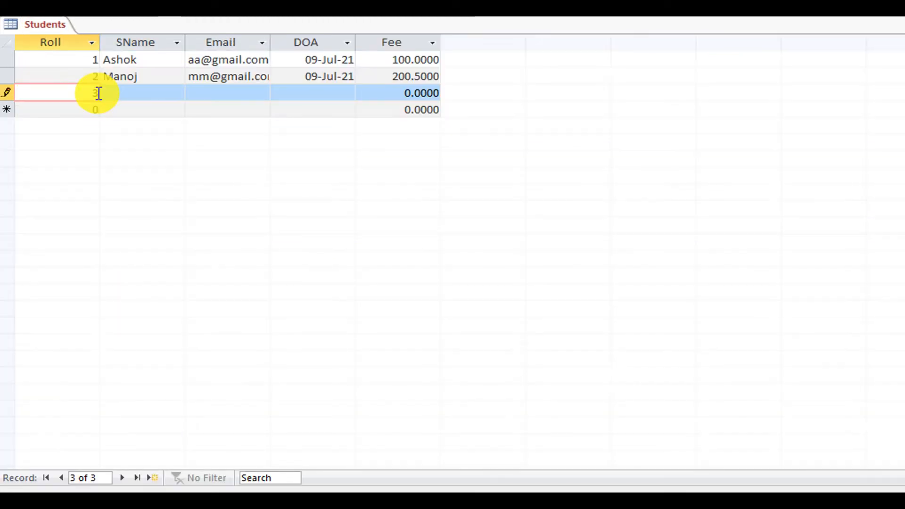
{"action": "key", "text": "Tab"}
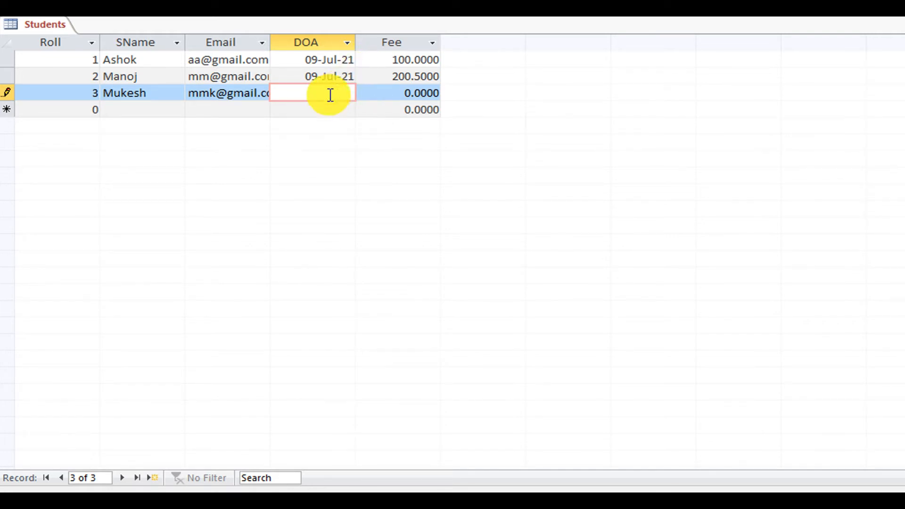
{"action": "type", "text": "1"}
{"action": "type", "text": "0"}
{"action": "type", "text": "jul"}
{"action": "type", "text": "20"}
{"action": "key", "text": "Tab"}
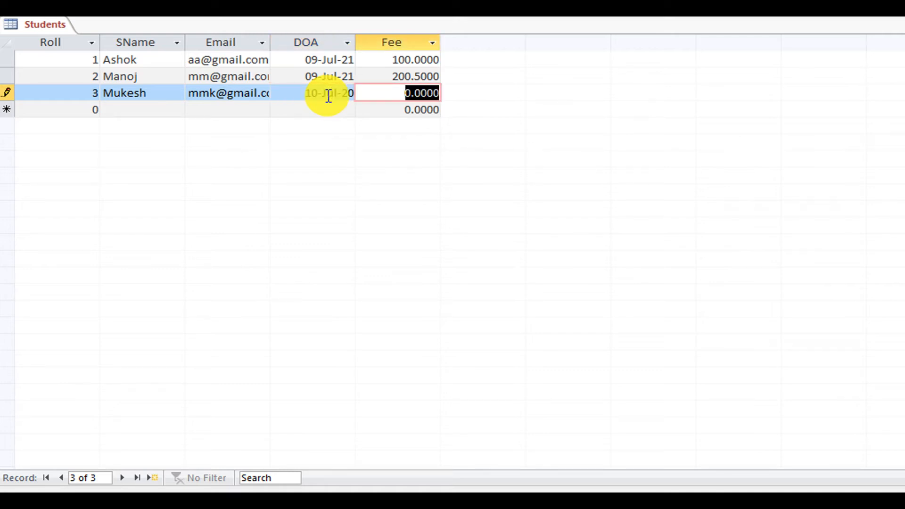
{"action": "type", "text": "50"}
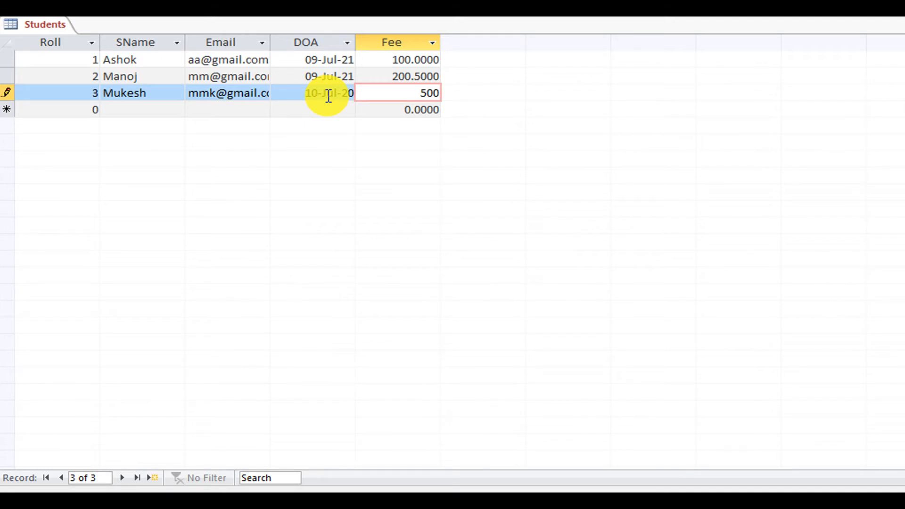
{"action": "type", "text": "0"}
{"action": "key", "text": "Tab"}
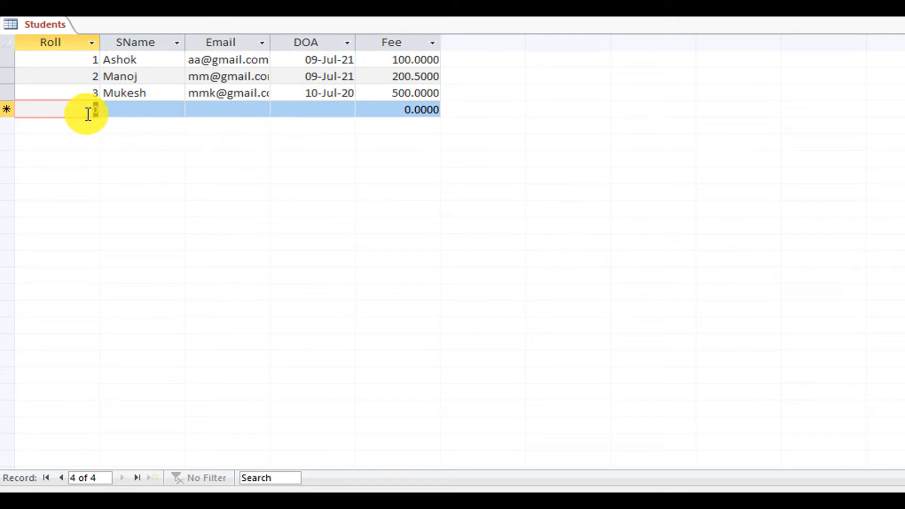
Add record 4: Roll 4, the student's name and e-mail, DOA 12-Feb-19, fee 200.
{"action": "type", "text": "4"}
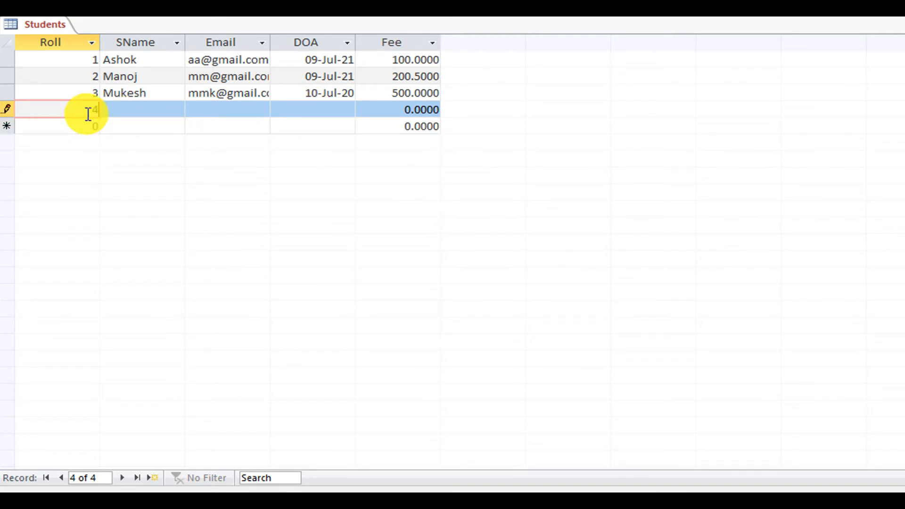
{"action": "key", "text": "Tab"}
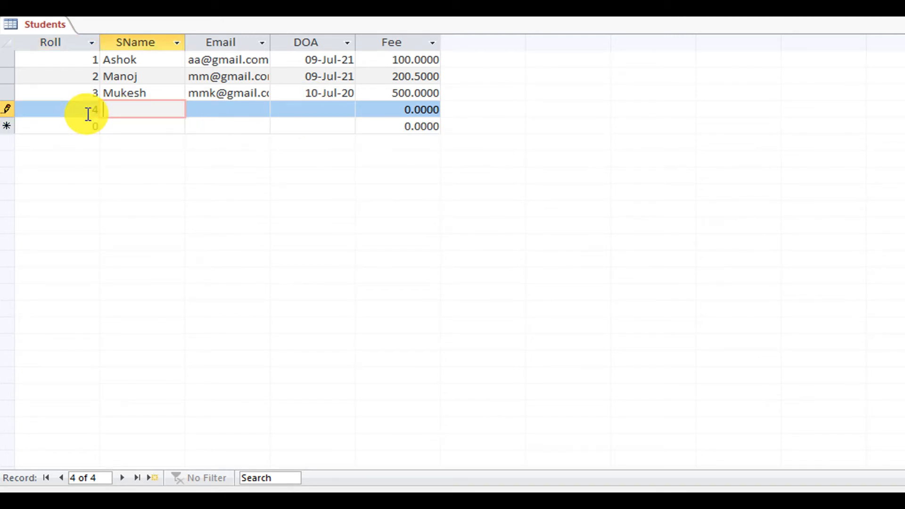
{"action": "type", "text": "Vijay"}
{"action": "key", "text": "Tab"}
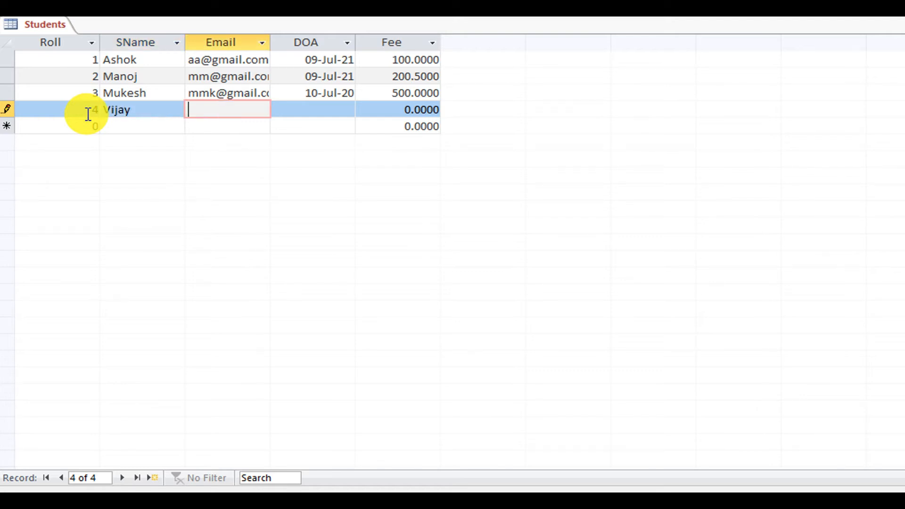
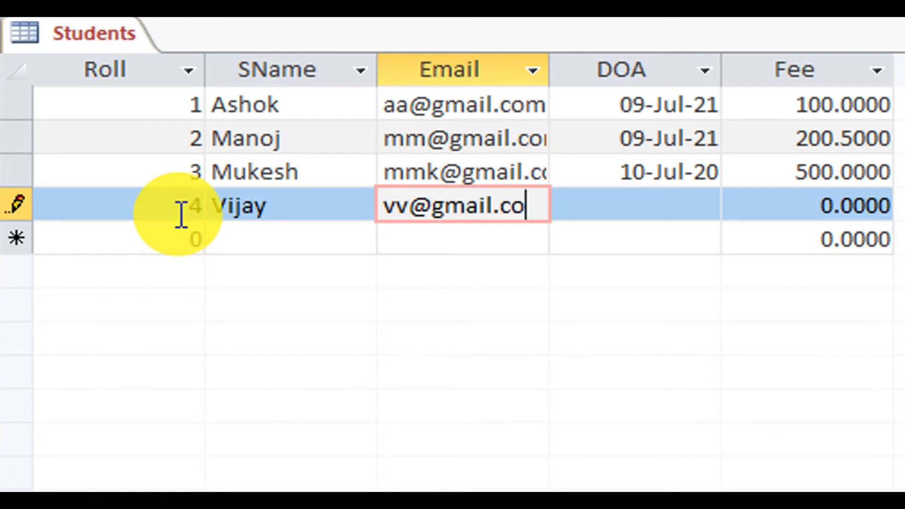
{"action": "key", "text": "Tab"}
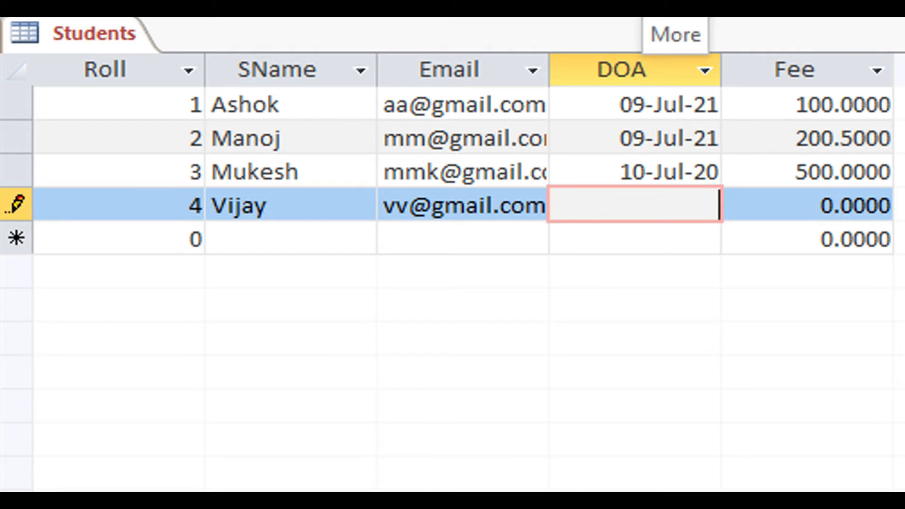
{"action": "type", "text": "12-"}
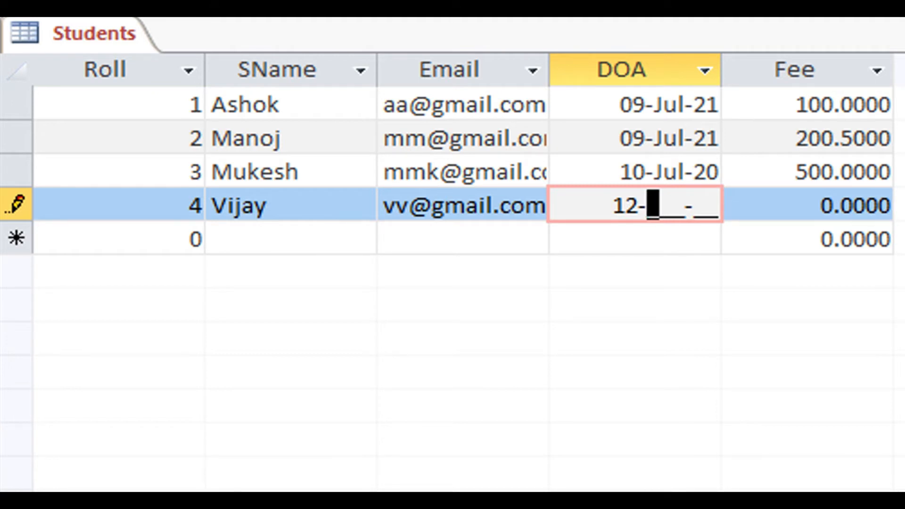
{"action": "type", "text": "Feb-"}
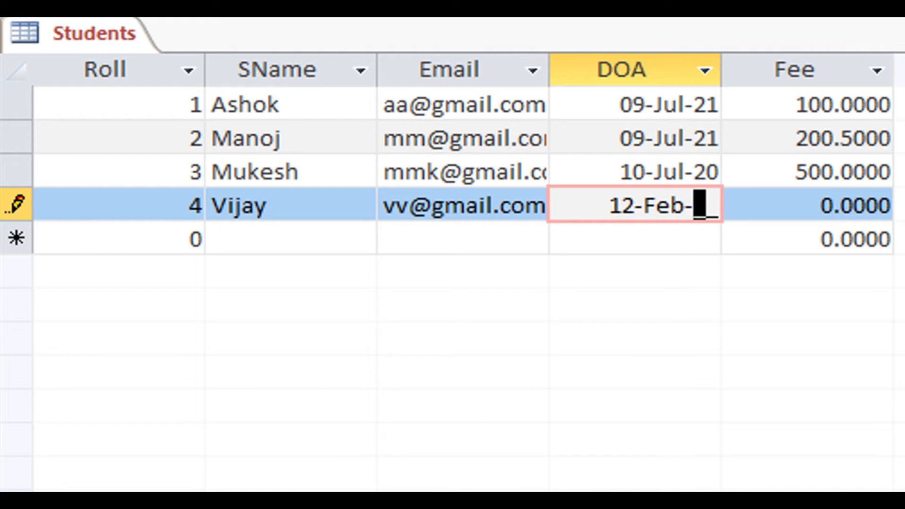
{"action": "type", "text": "19"}
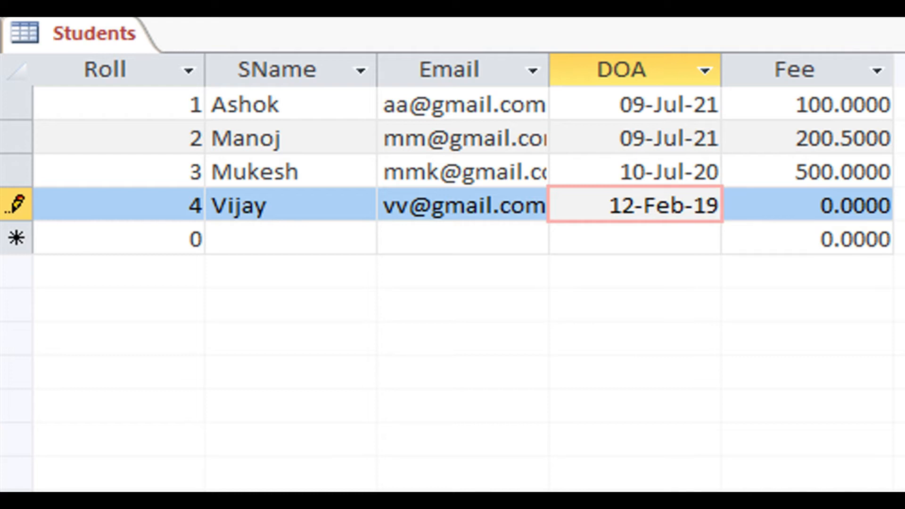
{"action": "key", "text": "Tab"}
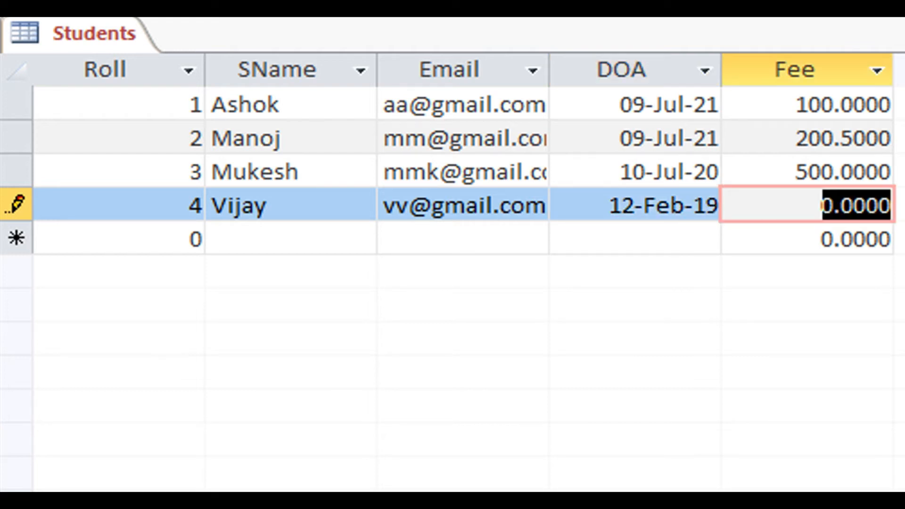
{"action": "type", "text": "200"}
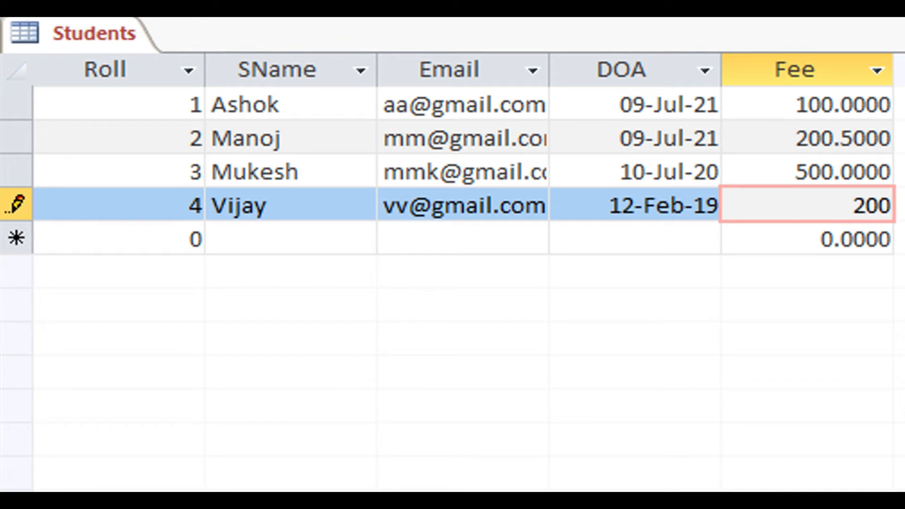
{"action": "key", "text": "Tab"}
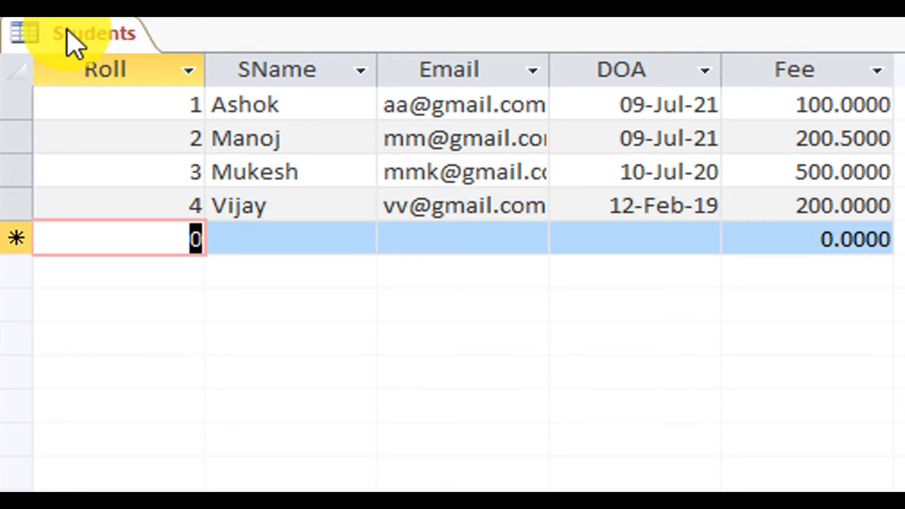
Save the Students table and go to the Roll field's Caption property.
{"action": "right_click", "coordinate": [69, 31]}
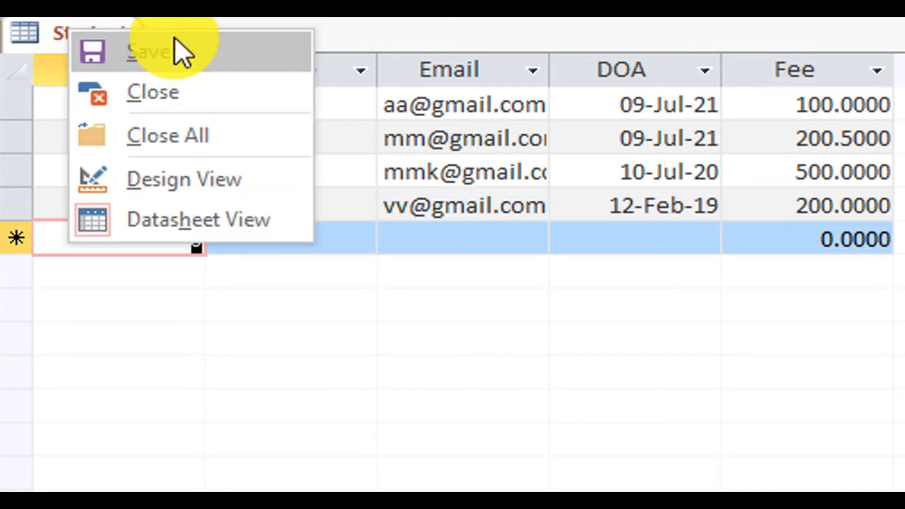
{"action": "left_click", "coordinate": [182, 49]}
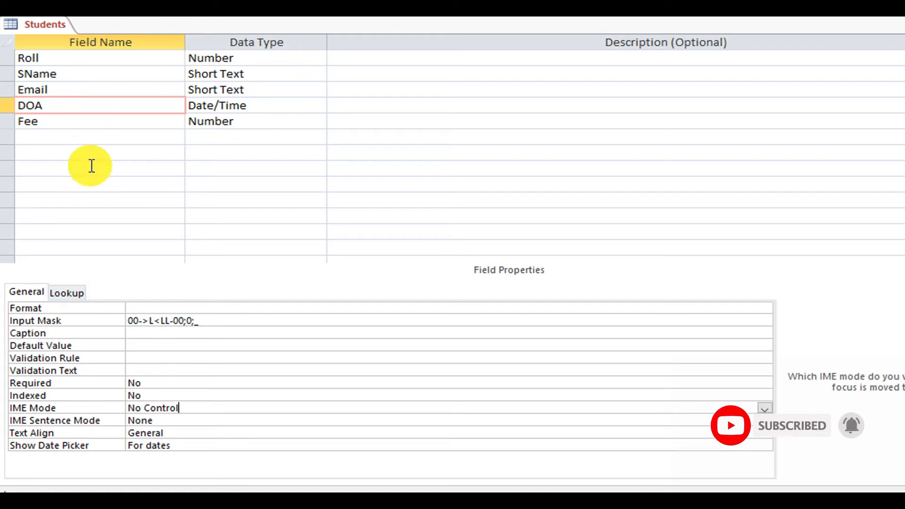
{"action": "left_click", "coordinate": [81, 335]}
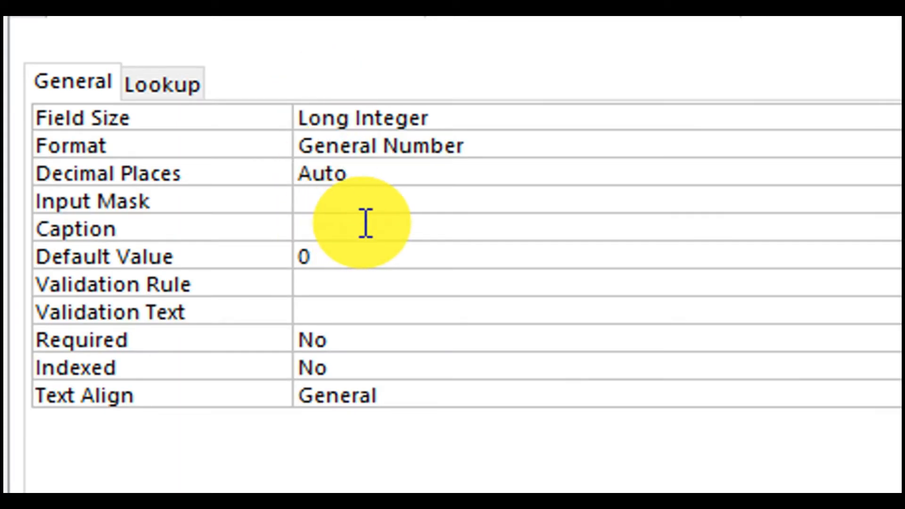
Caption the Roll field 'Roll Number', check the heading in Datasheet View, then return to Design View.
{"action": "left_click", "coordinate": [366, 223]}
{"action": "type", "text": "Roll Number"}
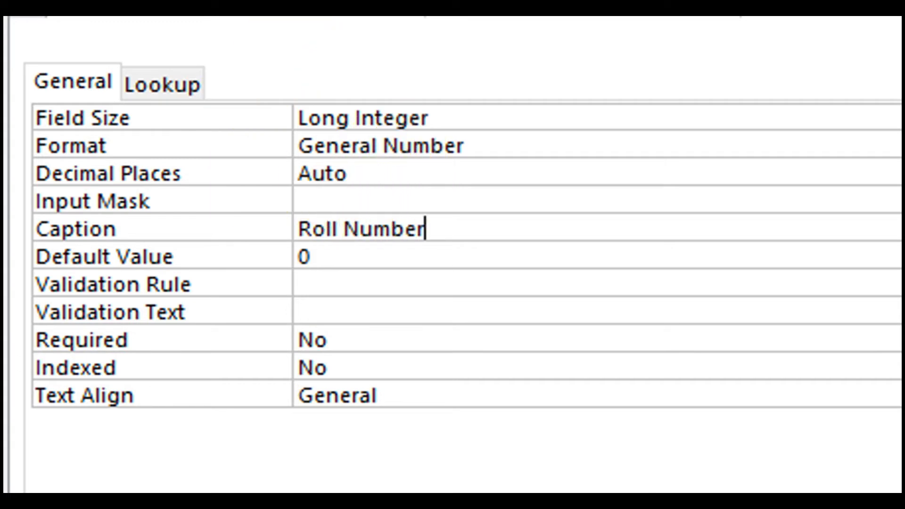
{"action": "key", "text": "ctrl+s"}
{"action": "right_click", "coordinate": [71, 48]}
{"action": "left_click", "coordinate": [228, 241]}
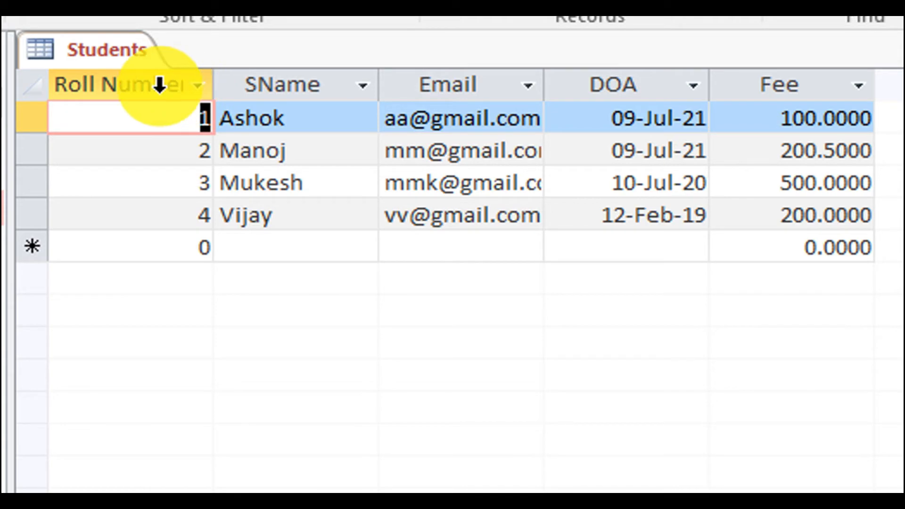
{"action": "right_click", "coordinate": [106, 49]}
{"action": "left_click", "coordinate": [222, 208]}
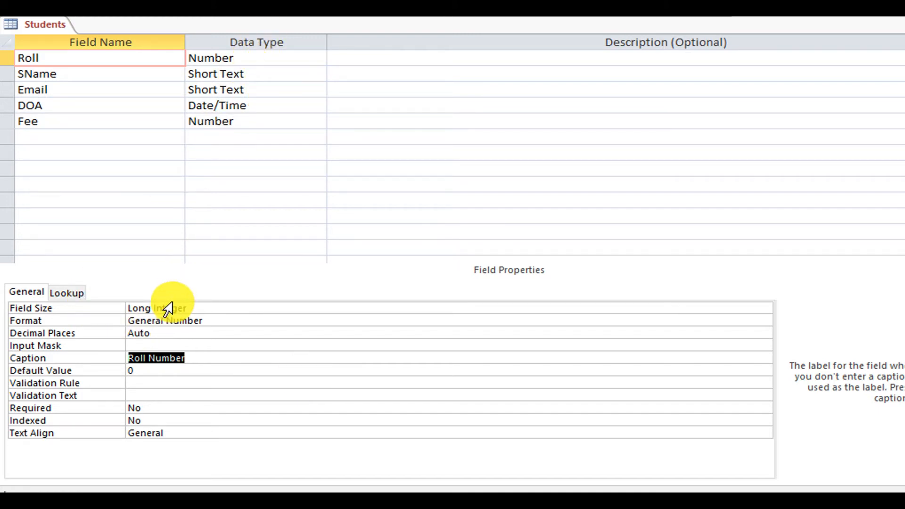
Return the Students table to Datasheet View, where the new-record row shows a default Roll Number of 0.
{"action": "left_click", "coordinate": [166, 370]}
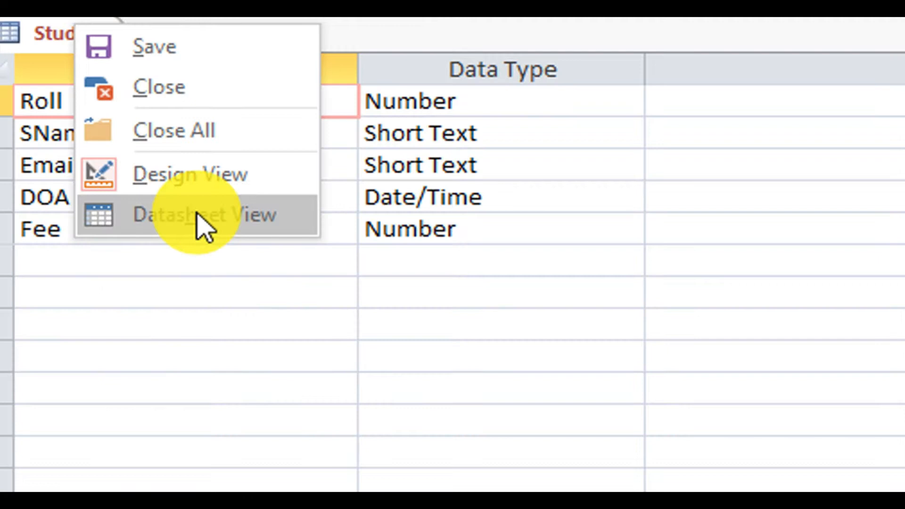
{"action": "left_click", "coordinate": [197, 212]}
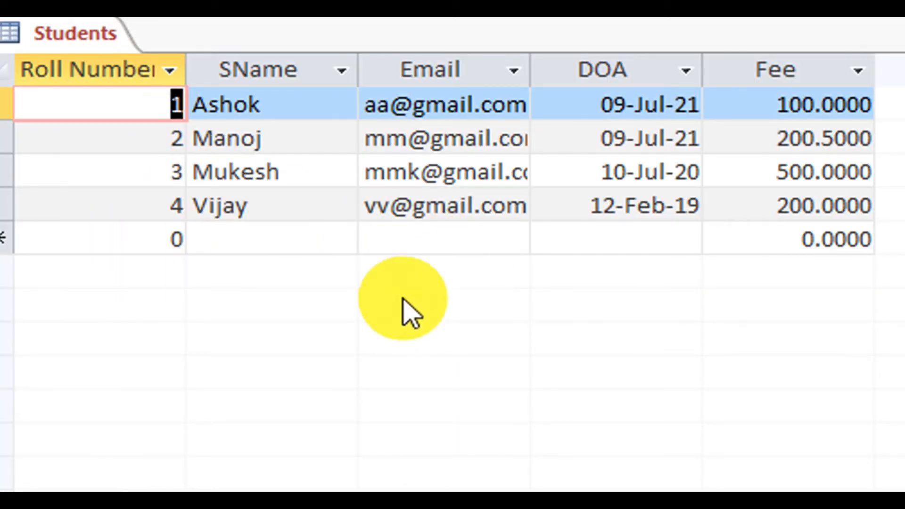
Set the Roll field's Default Value to 100 in Design View and go back to the datasheet.
{"action": "left_click", "coordinate": [163, 243]}
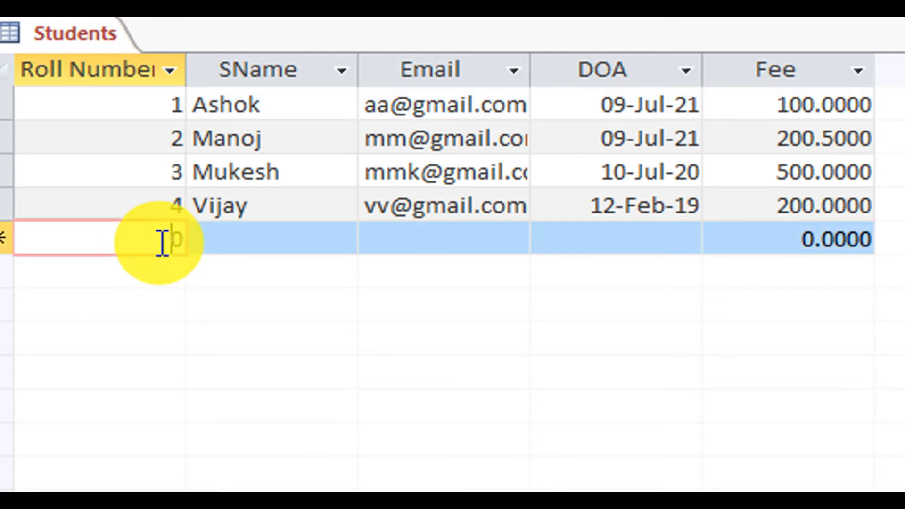
{"action": "left_click", "coordinate": [797, 240]}
{"action": "left_click_drag", "start_coordinate": [797, 239], "coordinate": [900, 241]}
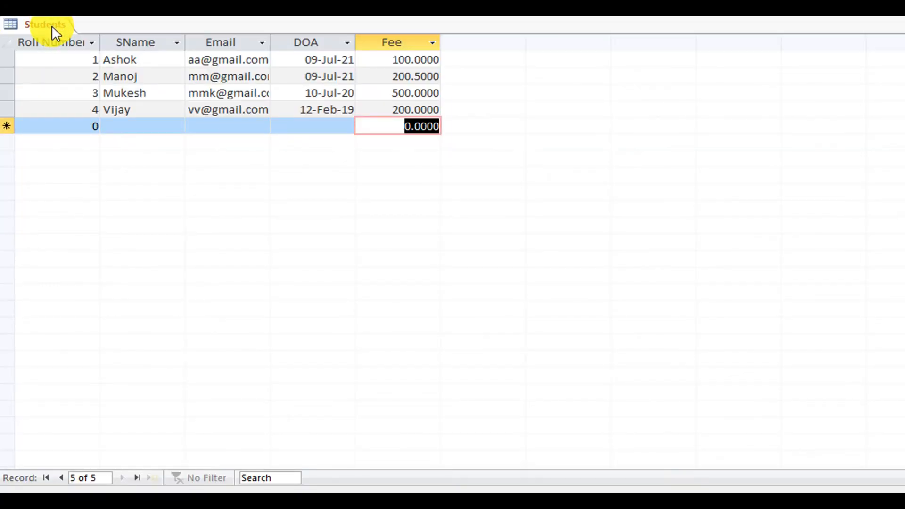
{"action": "right_click", "coordinate": [88, 35]}
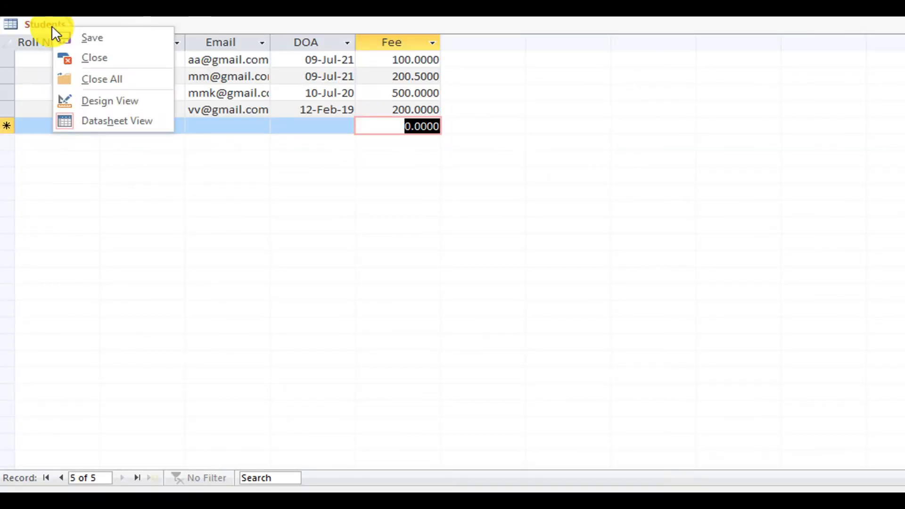
{"action": "left_click", "coordinate": [126, 106]}
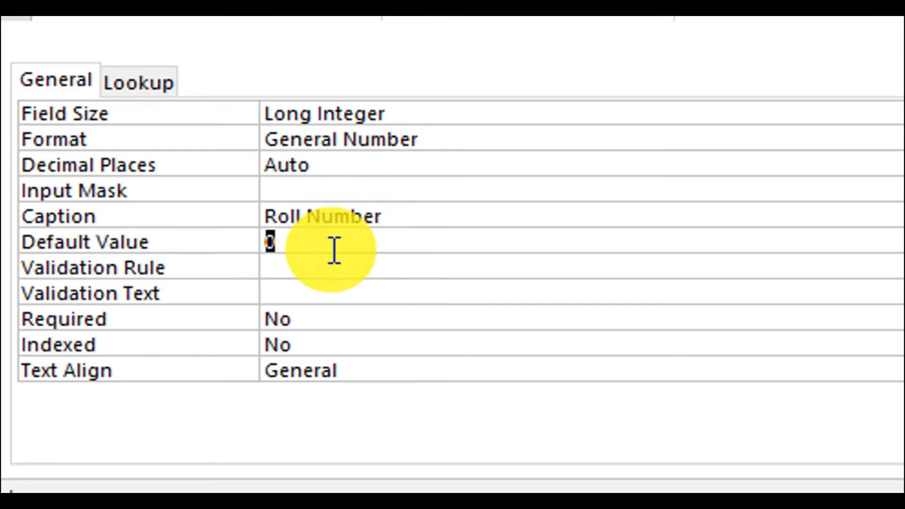
{"action": "type", "text": "100"}
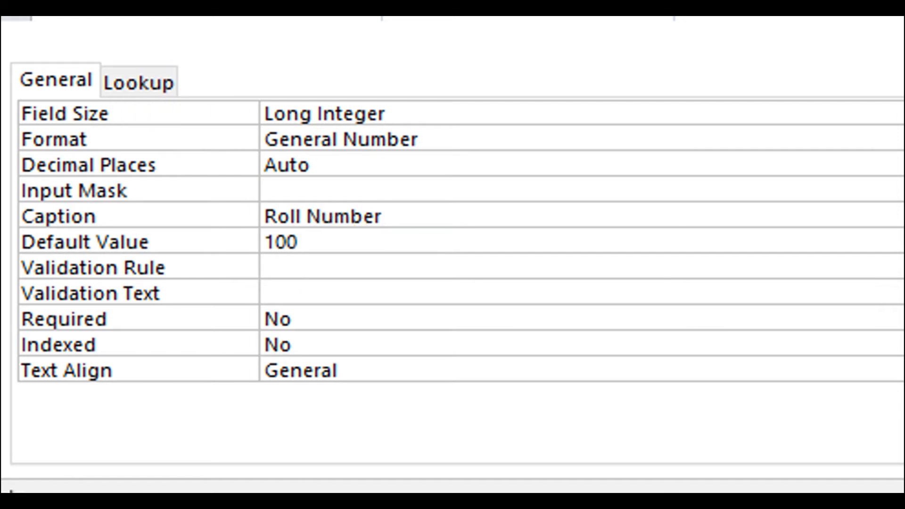
{"action": "key", "text": "Home"}
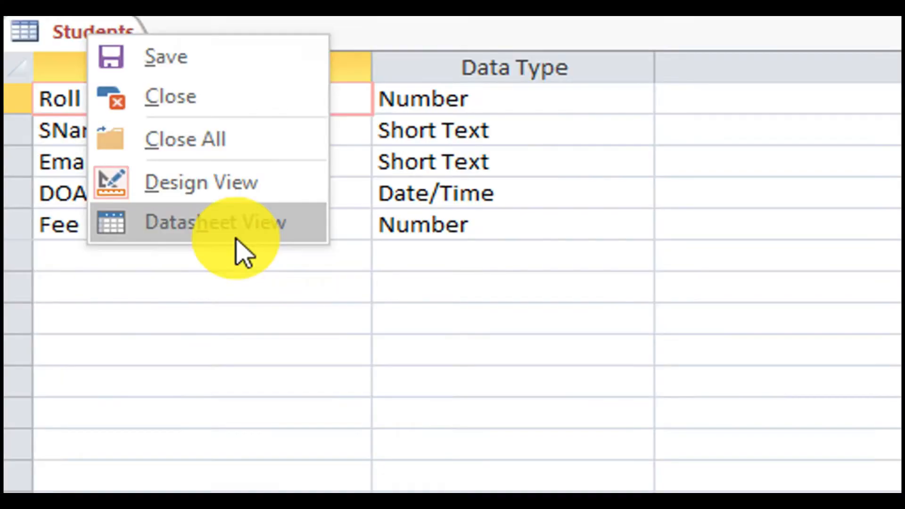
{"action": "left_click", "coordinate": [236, 253]}
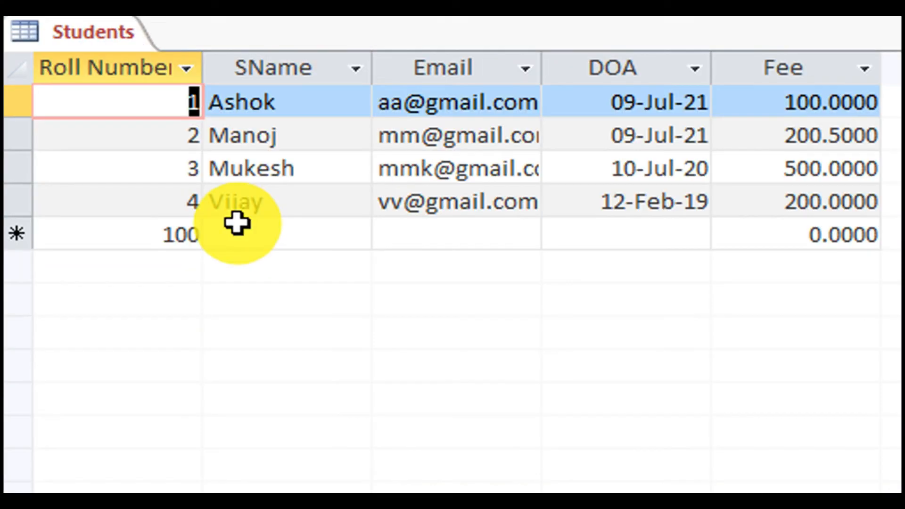
Enter student Ajay with roll 100, DOA 14-Feb-21 and fee 400, and check the next row's default 100.
{"action": "left_click", "coordinate": [161, 234]}
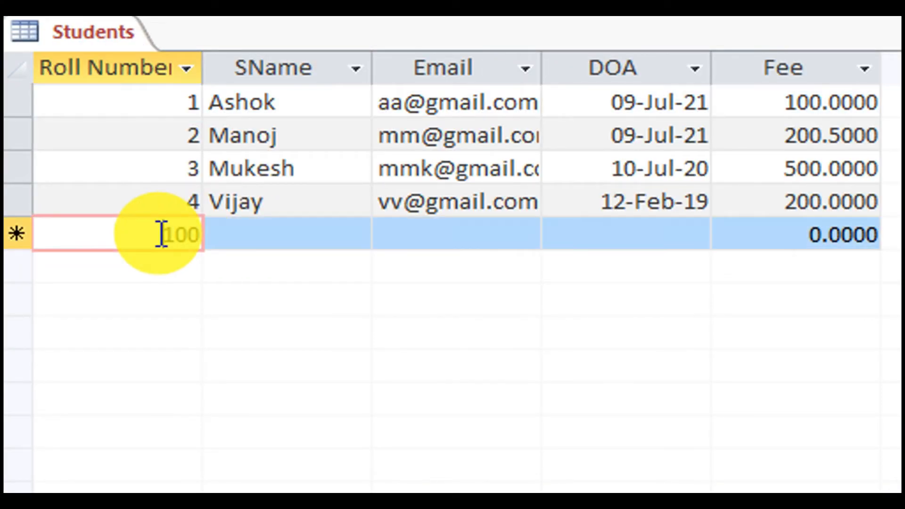
{"action": "key", "text": "Tab"}
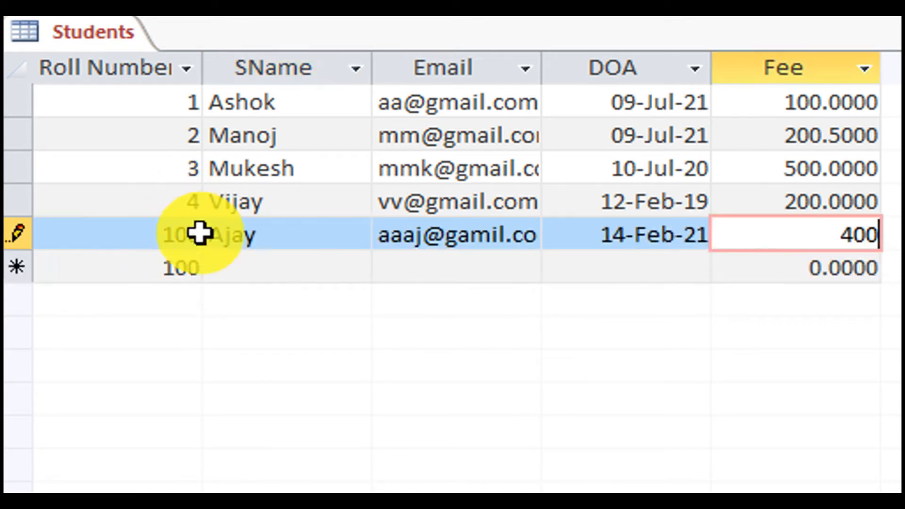
{"action": "left_click", "coordinate": [254, 267]}
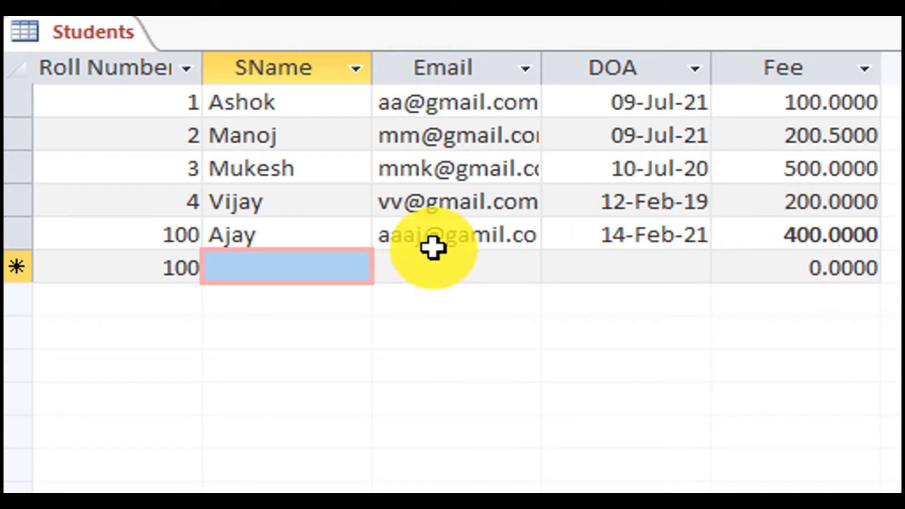
{"action": "left_click", "coordinate": [154, 260]}
{"action": "left_click_drag", "start_coordinate": [166, 260], "coordinate": [208, 268]}
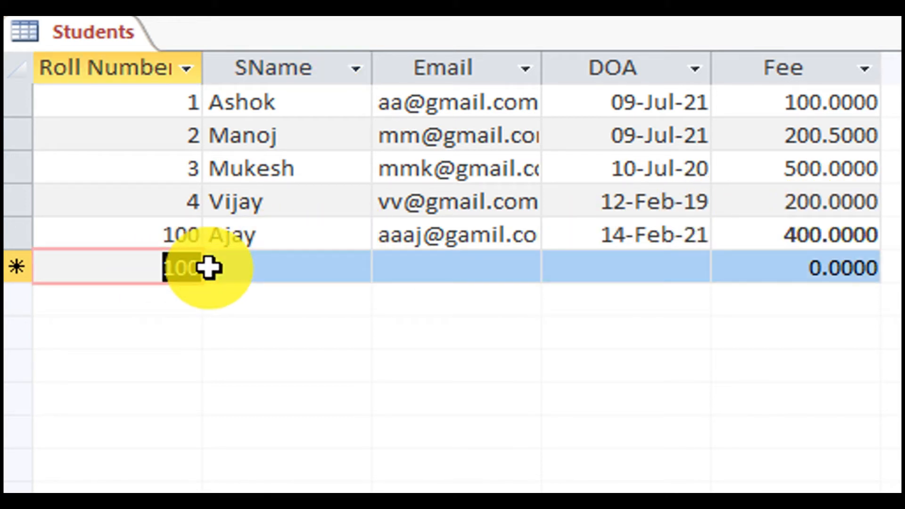
Delete the Roll field's Default Value of 100, save the table, and return to Datasheet View.
{"action": "right_click", "coordinate": [90, 30]}
{"action": "left_click", "coordinate": [205, 166]}
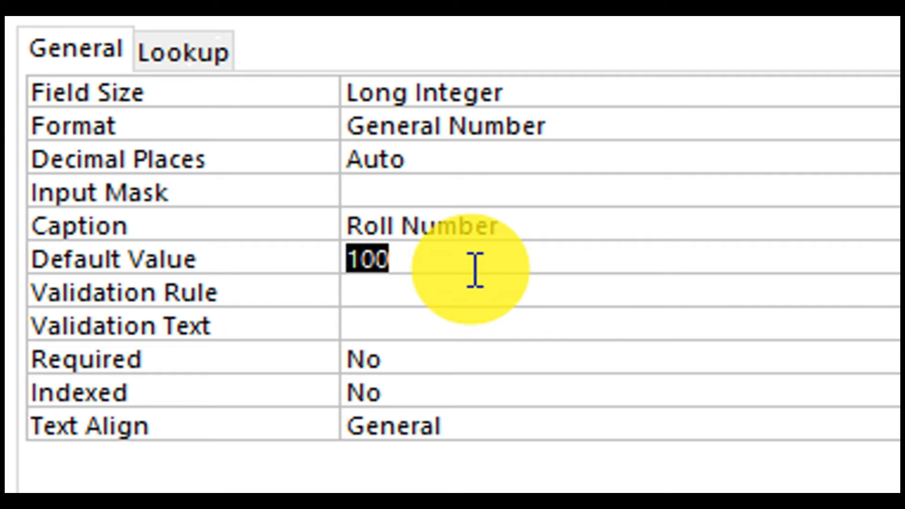
{"action": "key", "text": "BackSpace"}
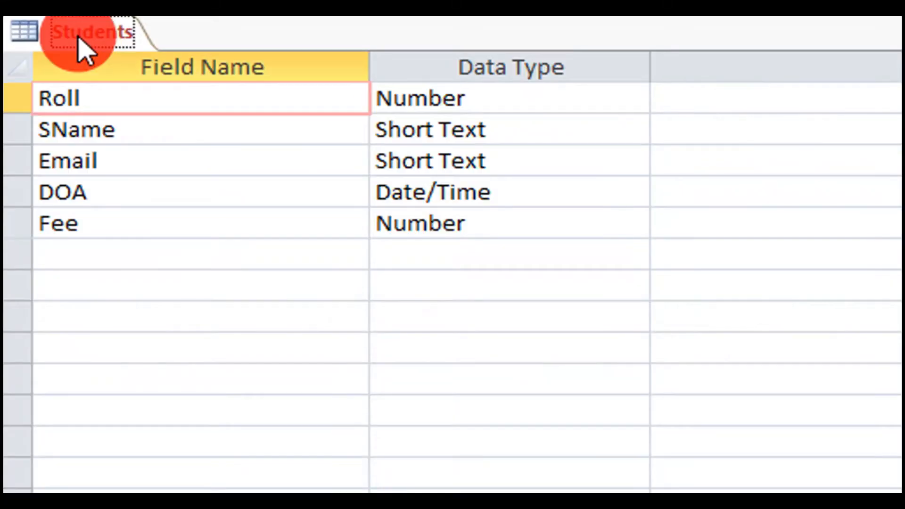
{"action": "right_click", "coordinate": [80, 38]}
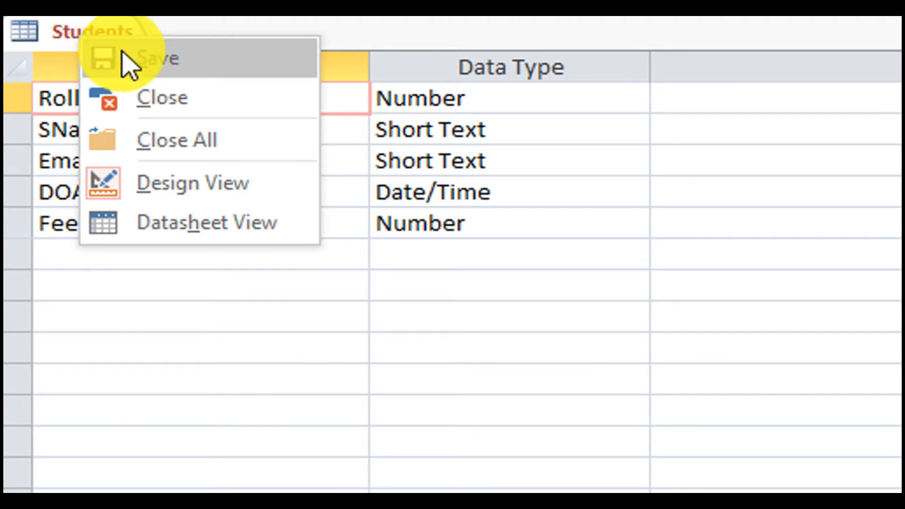
{"action": "left_click", "coordinate": [125, 57]}
{"action": "right_click", "coordinate": [73, 36]}
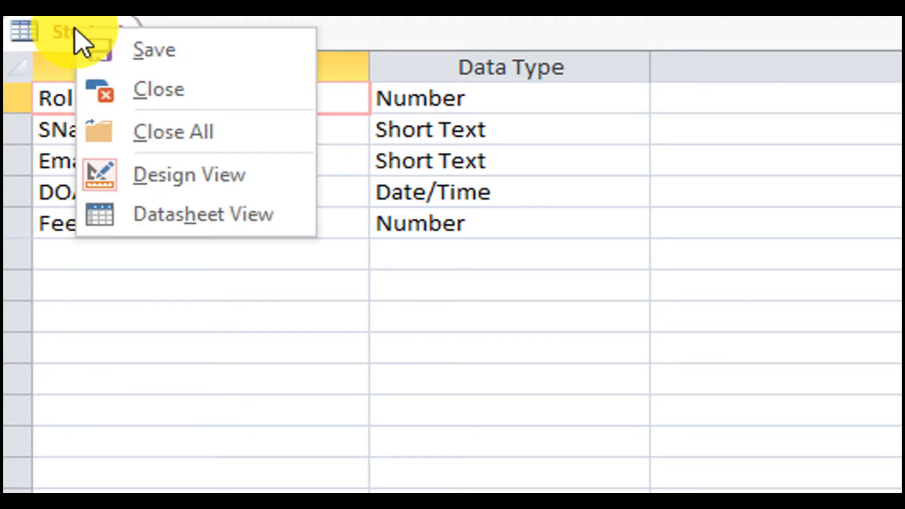
{"action": "left_click", "coordinate": [195, 232]}
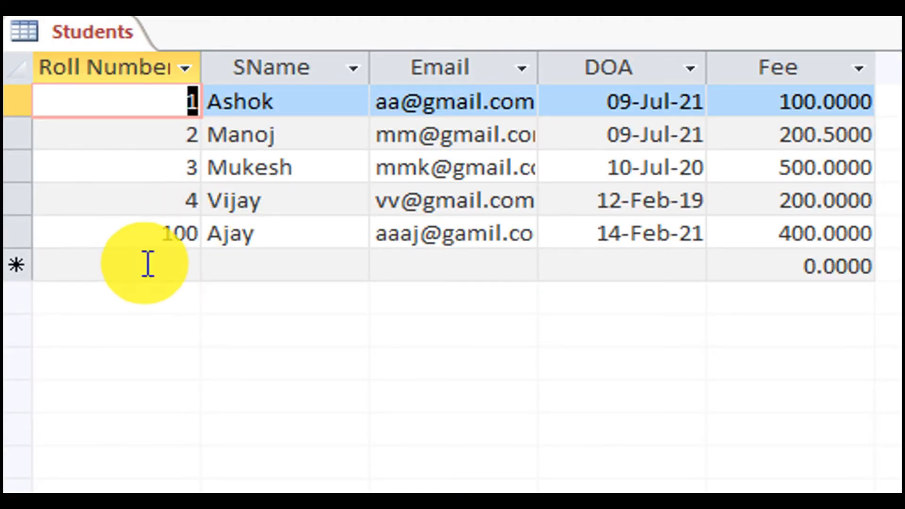
{"action": "left_click", "coordinate": [170, 273]}
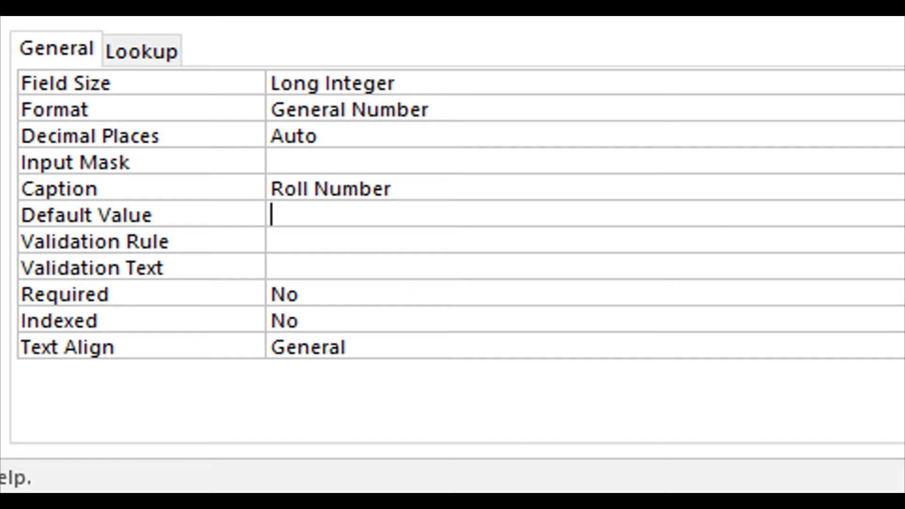
{"action": "left_click", "coordinate": [899, 347]}
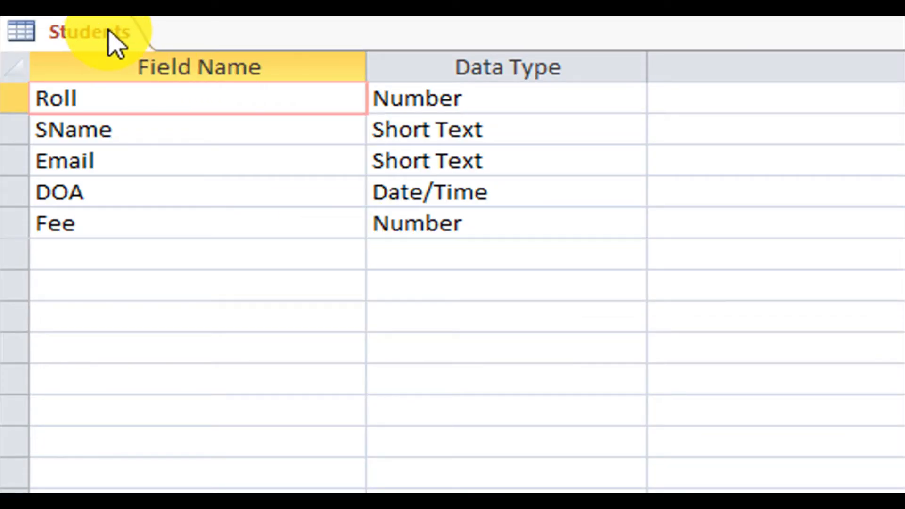
{"action": "right_click", "coordinate": [112, 42]}
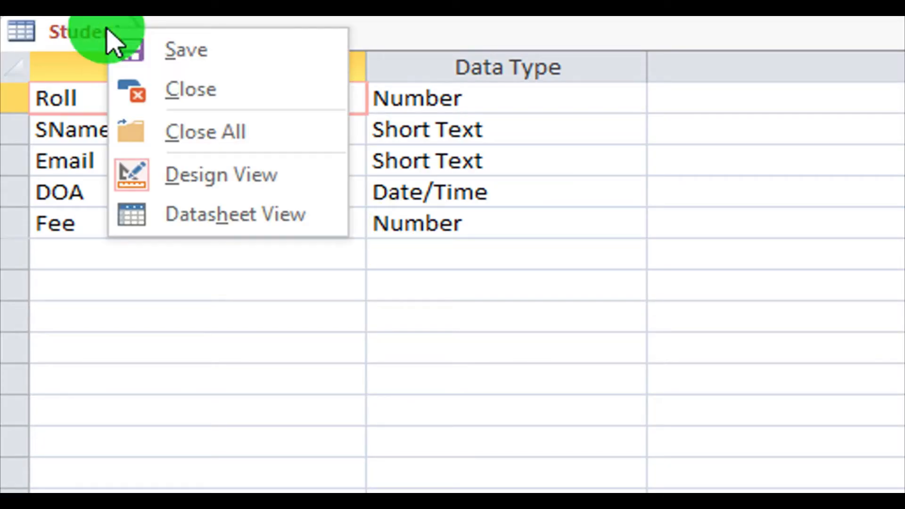
{"action": "left_click", "coordinate": [226, 213]}
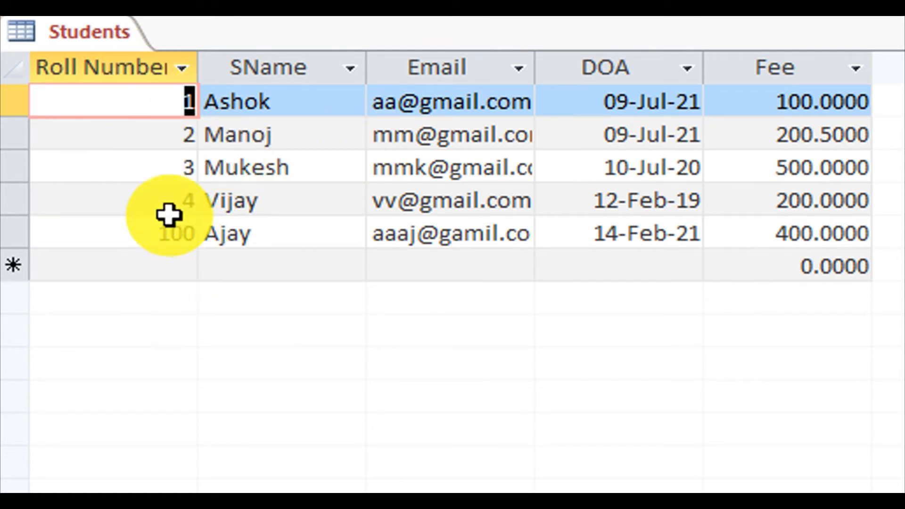
Set Roll's Text Align to Center and SName's to Right, save, and view the records.
{"action": "right_click", "coordinate": [87, 33]}
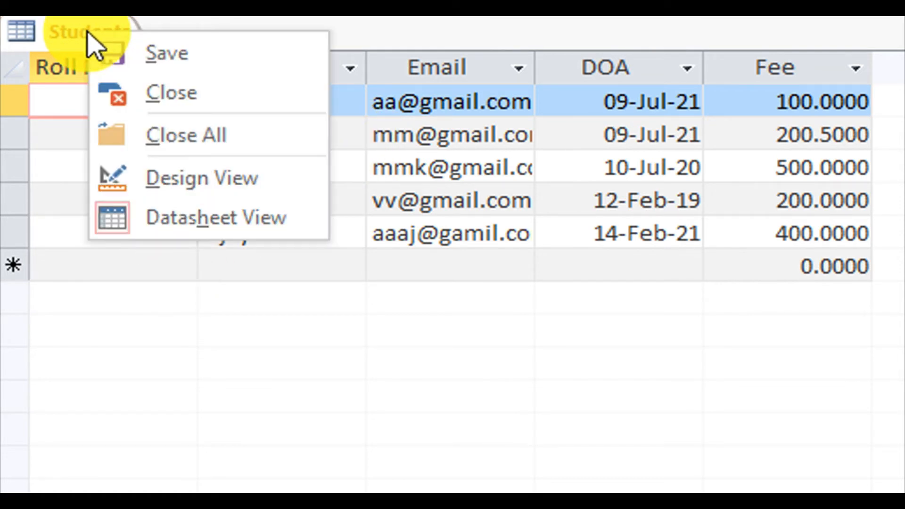
{"action": "left_click", "coordinate": [171, 178]}
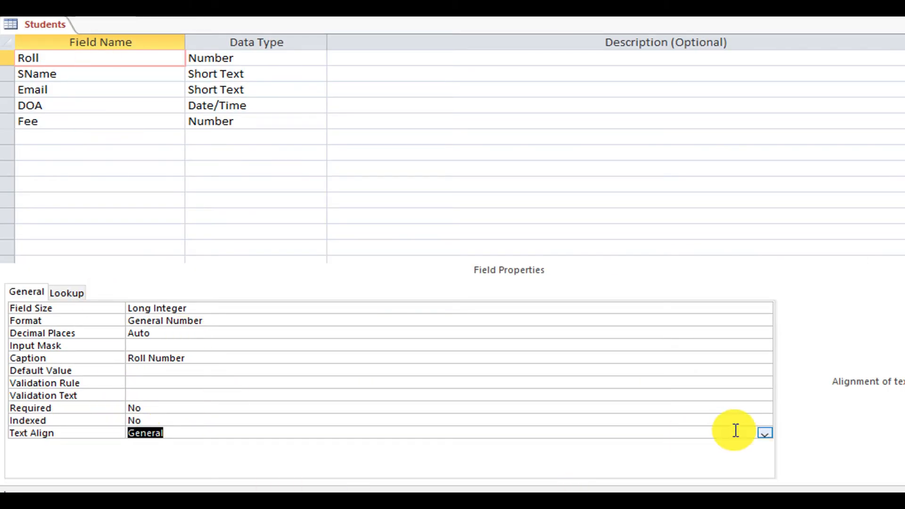
{"action": "left_click", "coordinate": [765, 434]}
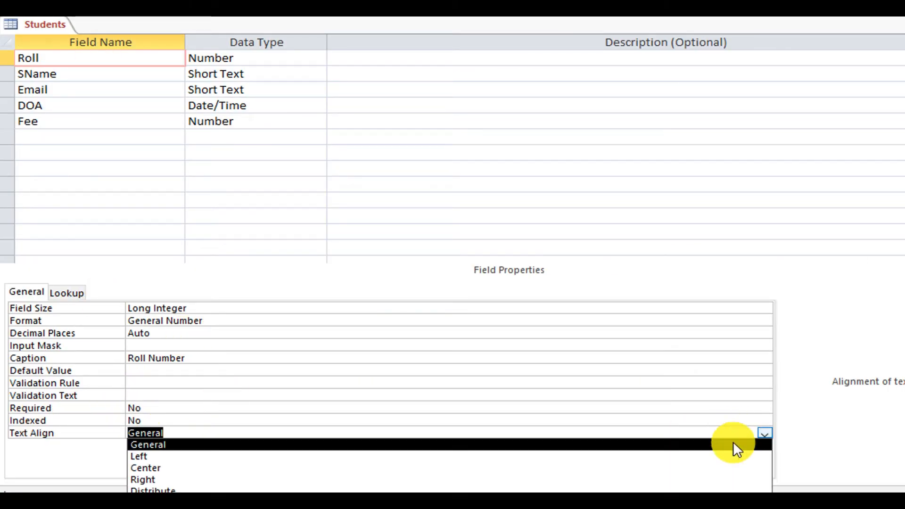
{"action": "left_click", "coordinate": [616, 468]}
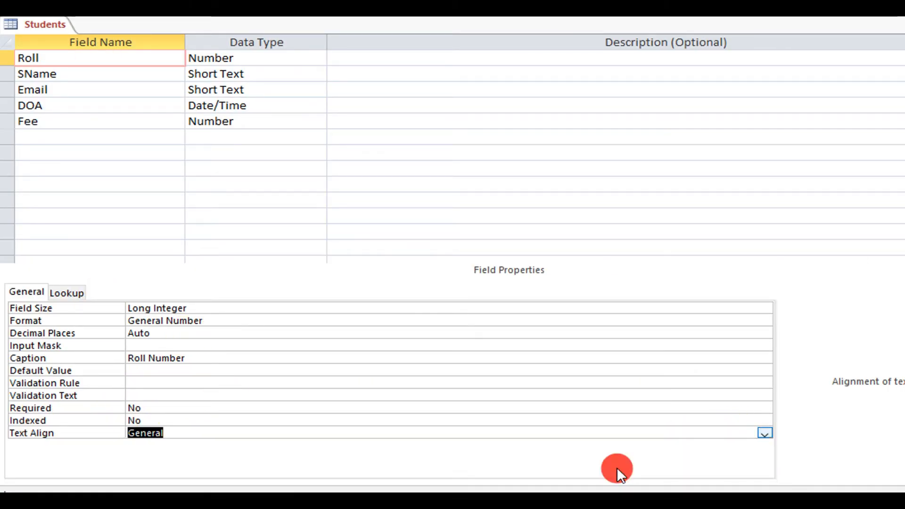
{"action": "left_click", "coordinate": [93, 74]}
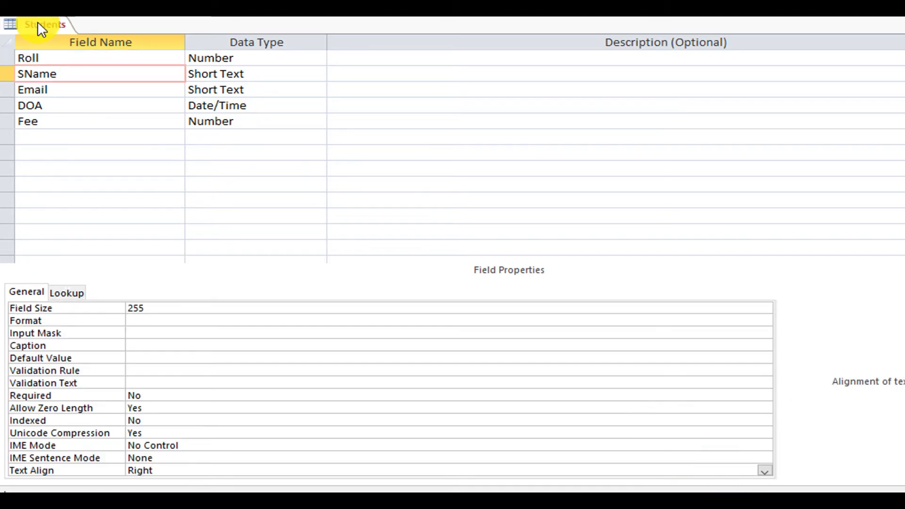
{"action": "right_click", "coordinate": [38, 22]}
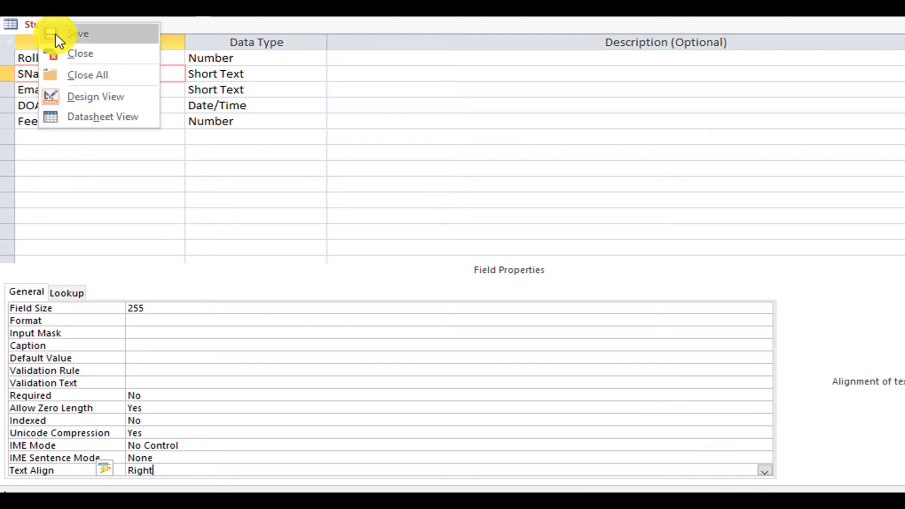
{"action": "left_click", "coordinate": [55, 33]}
{"action": "right_click", "coordinate": [48, 20]}
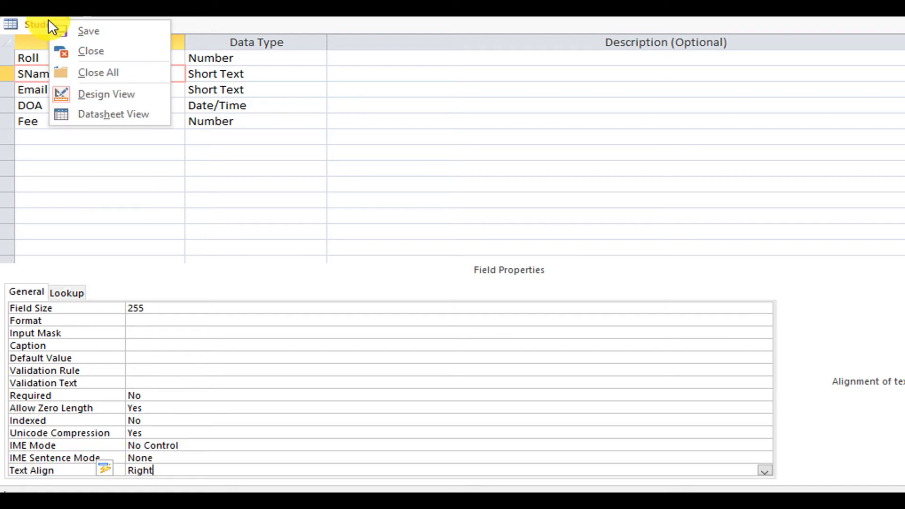
{"action": "left_click", "coordinate": [119, 114]}
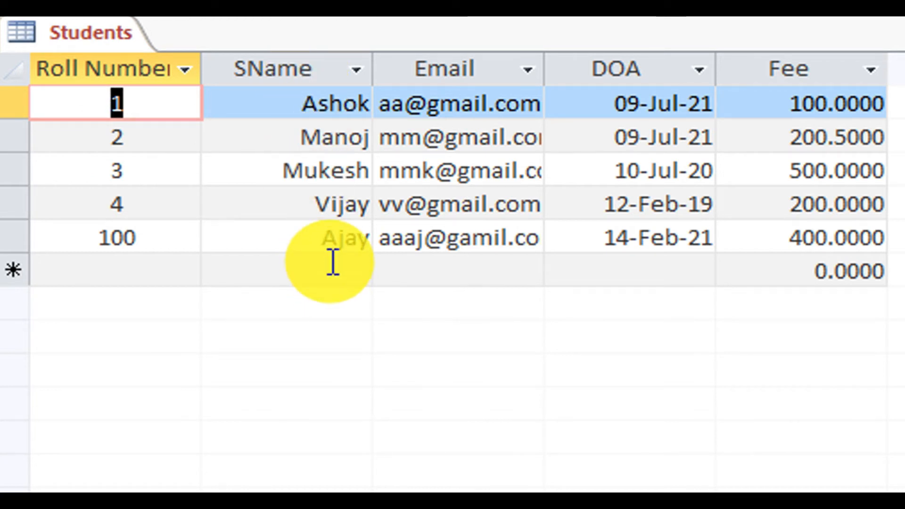
Change Roll's Text Align to Distribute, save the Students table, and return to Datasheet View.
{"action": "right_click", "coordinate": [87, 37]}
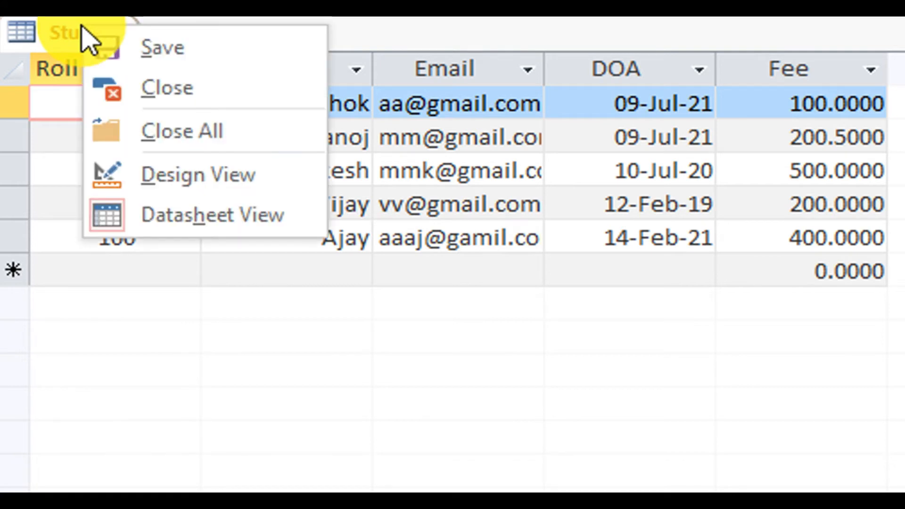
{"action": "left_click", "coordinate": [198, 173]}
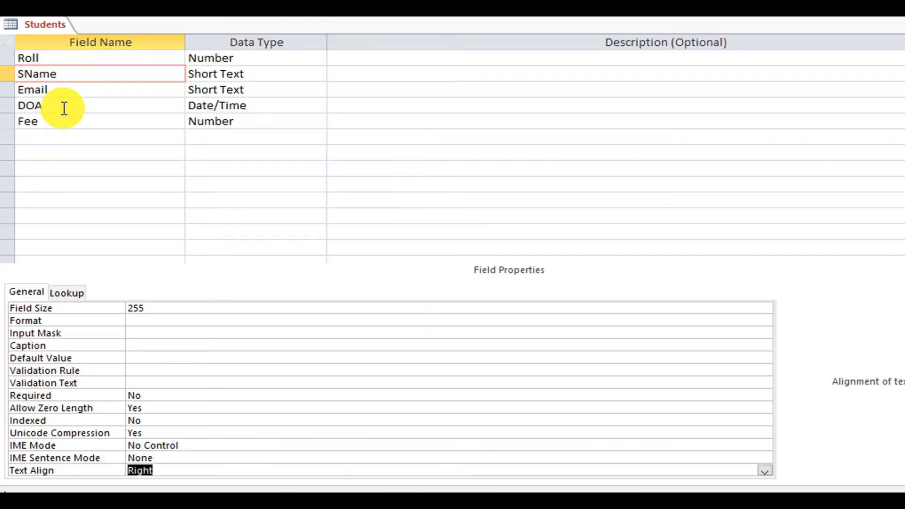
{"action": "left_click", "coordinate": [96, 61]}
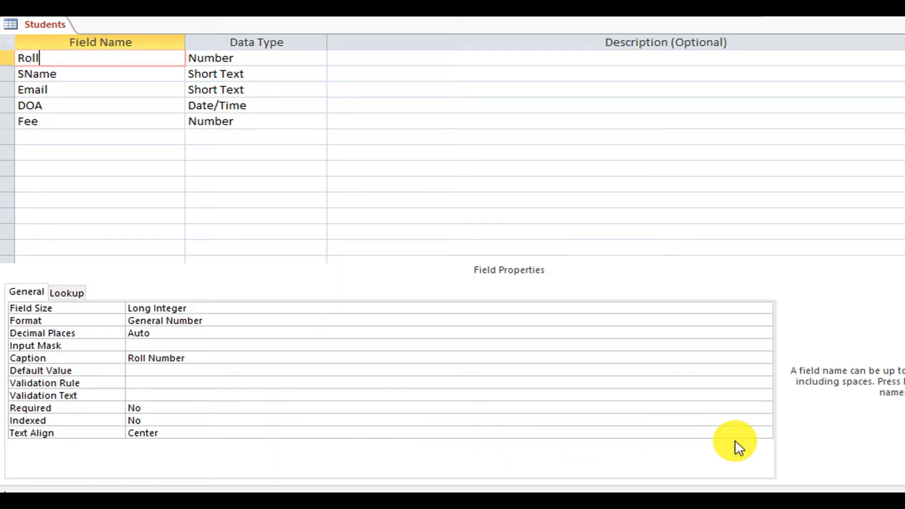
{"action": "left_click", "coordinate": [759, 433]}
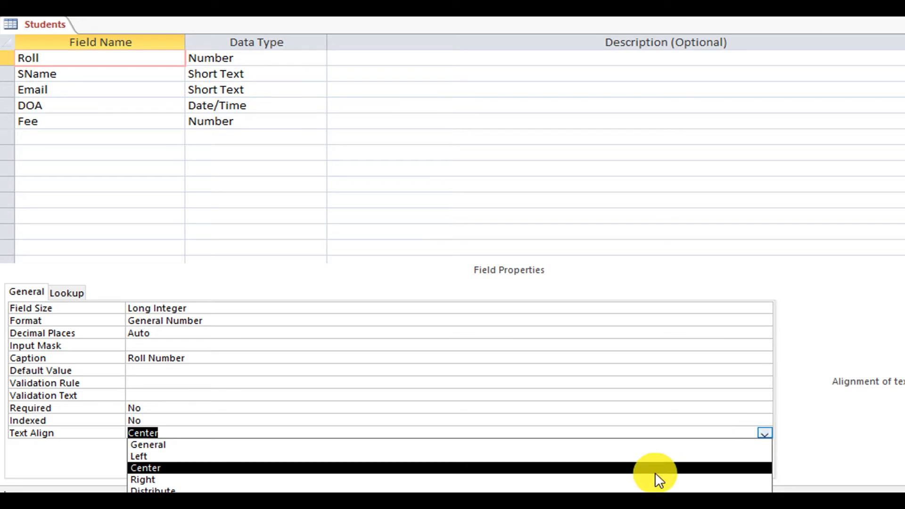
{"action": "left_click", "coordinate": [617, 490]}
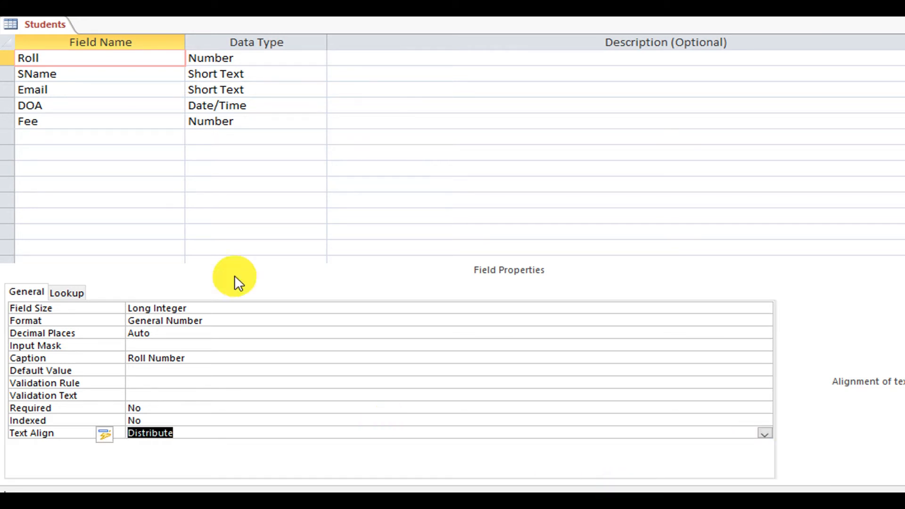
{"action": "right_click", "coordinate": [43, 23]}
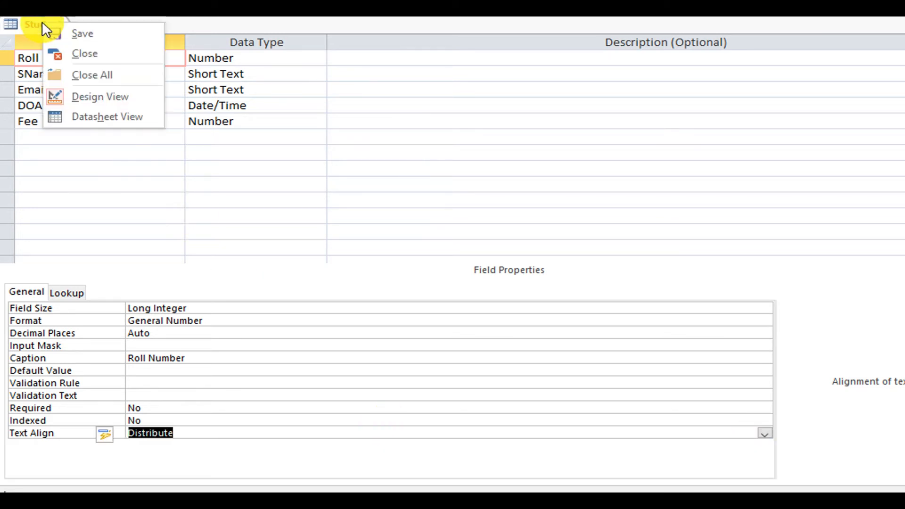
{"action": "left_click", "coordinate": [63, 32]}
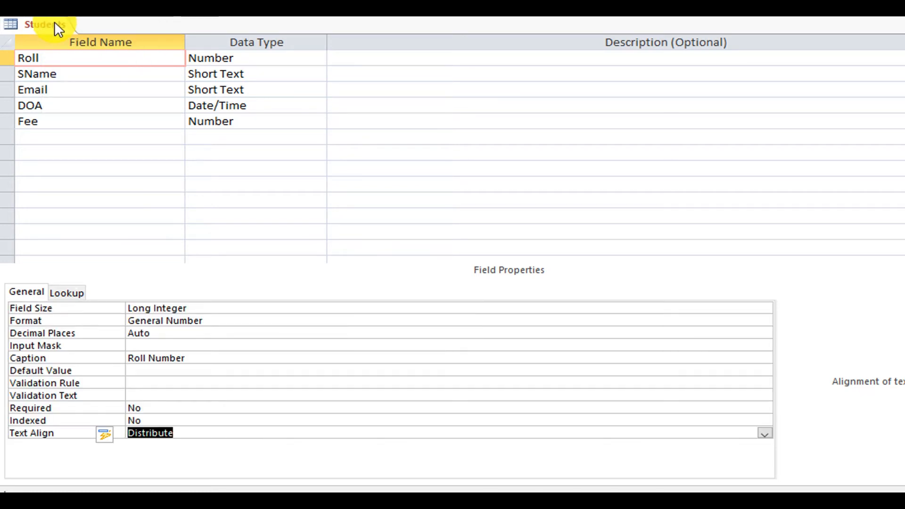
{"action": "right_click", "coordinate": [55, 23]}
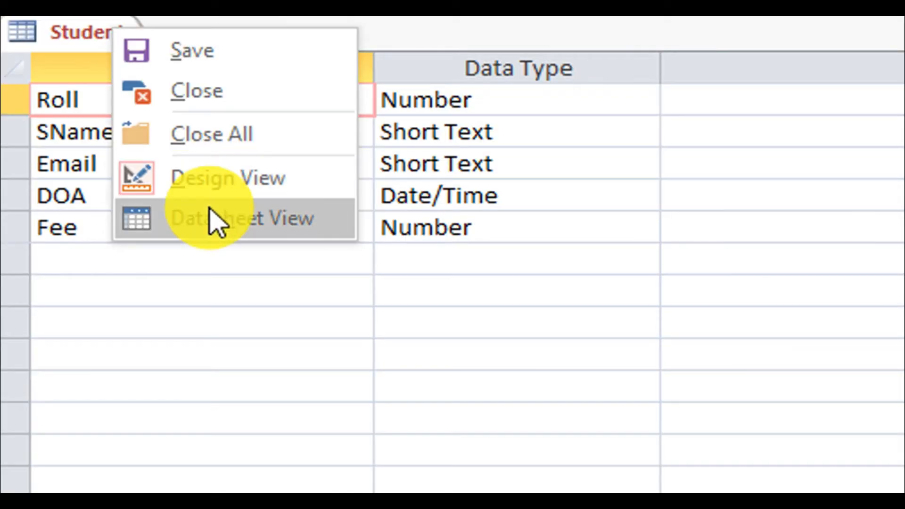
{"action": "left_click", "coordinate": [210, 210]}
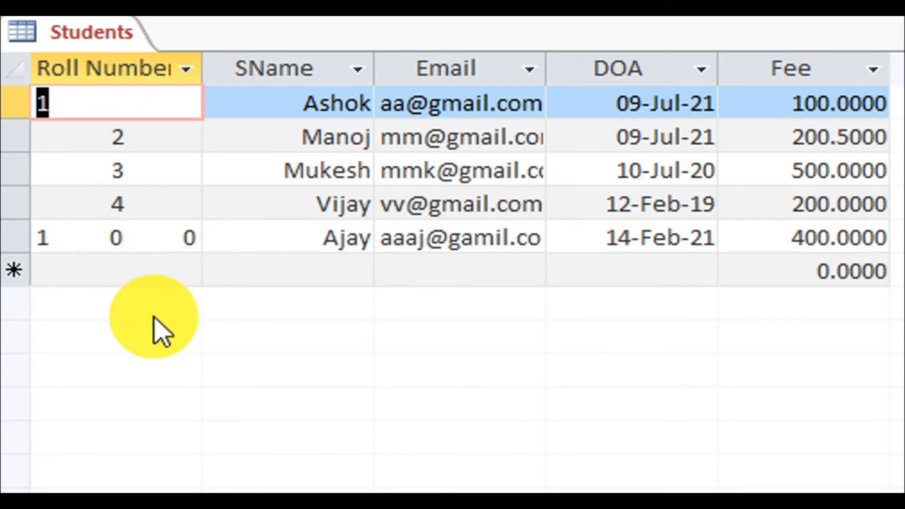
Switch the Students table to Design View and select a text field's Required property.
{"action": "left_click", "coordinate": [350, 243]}
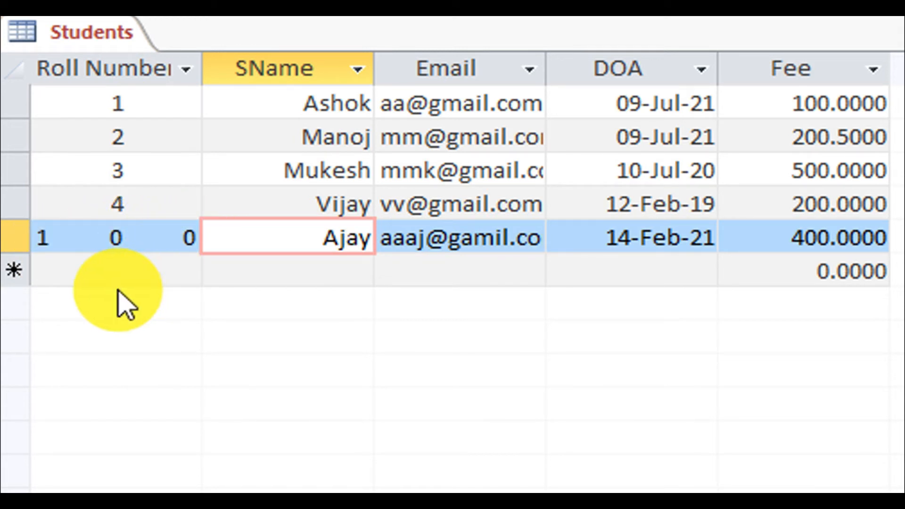
{"action": "right_click", "coordinate": [104, 39]}
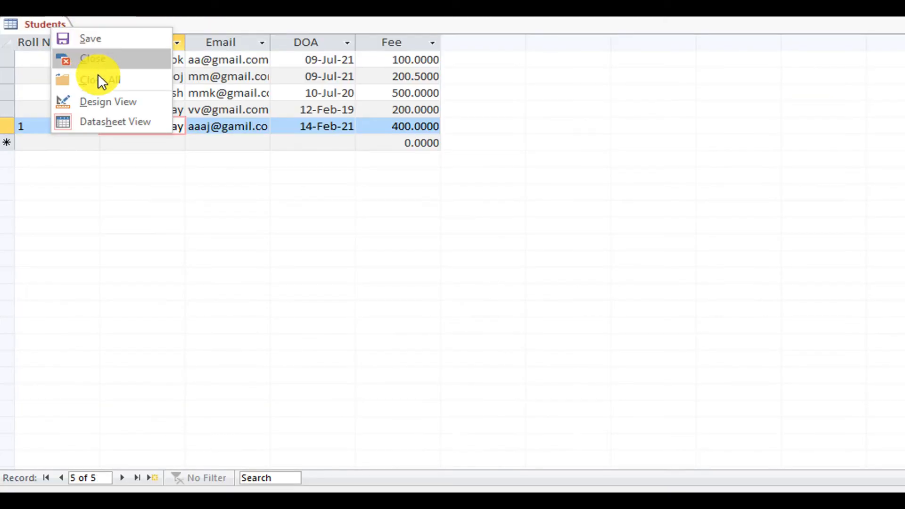
{"action": "left_click", "coordinate": [105, 100]}
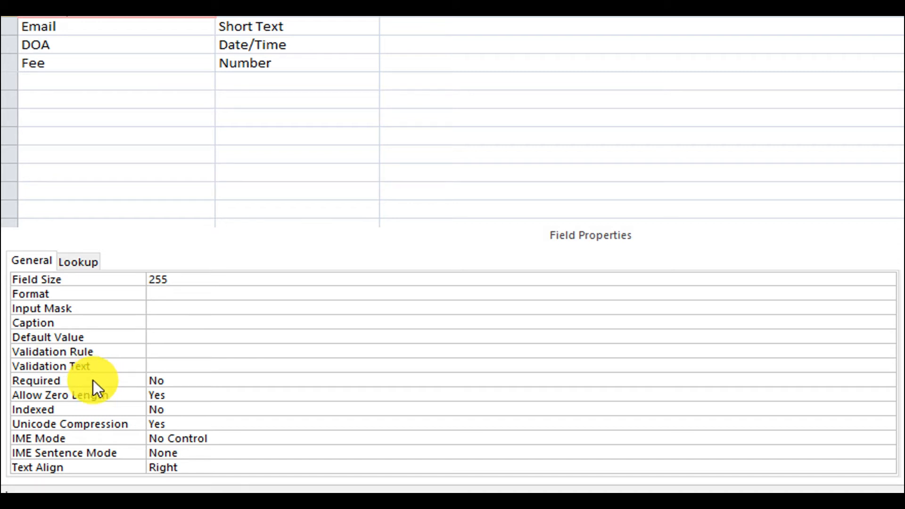
{"action": "left_click", "coordinate": [199, 381]}
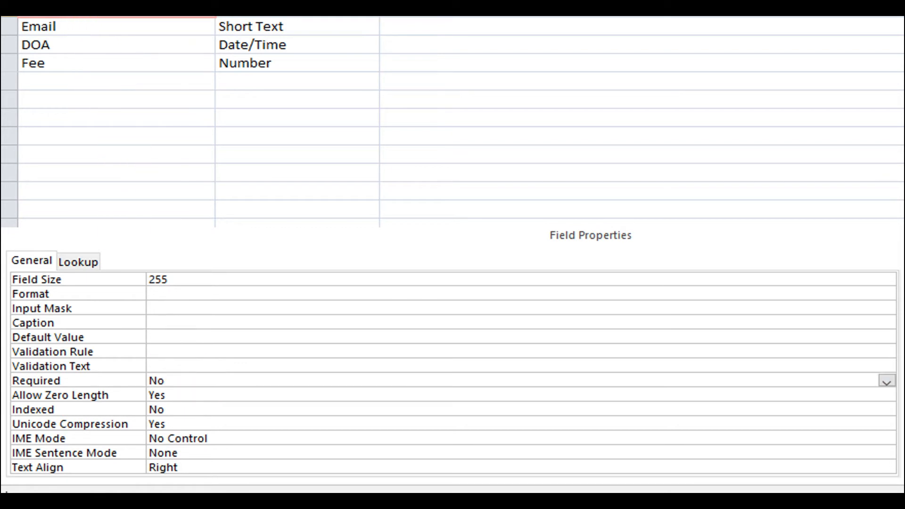
Set Required to Yes for both the Roll and SName fields.
{"action": "left_click", "coordinate": [95, 17]}
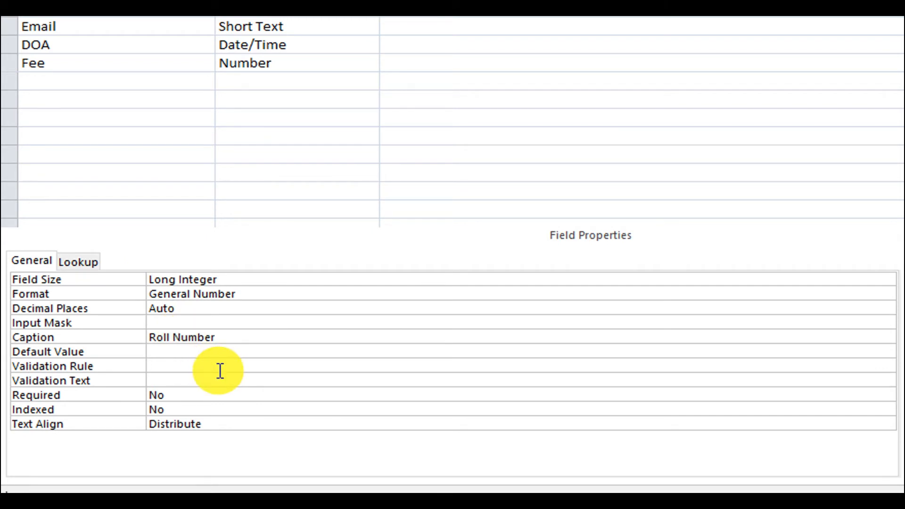
{"action": "left_click", "coordinate": [208, 394]}
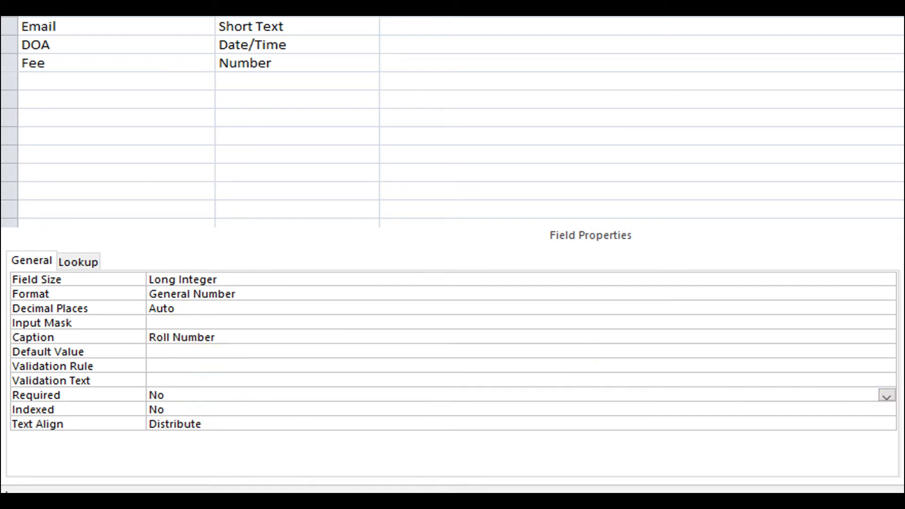
{"action": "left_click", "coordinate": [885, 397]}
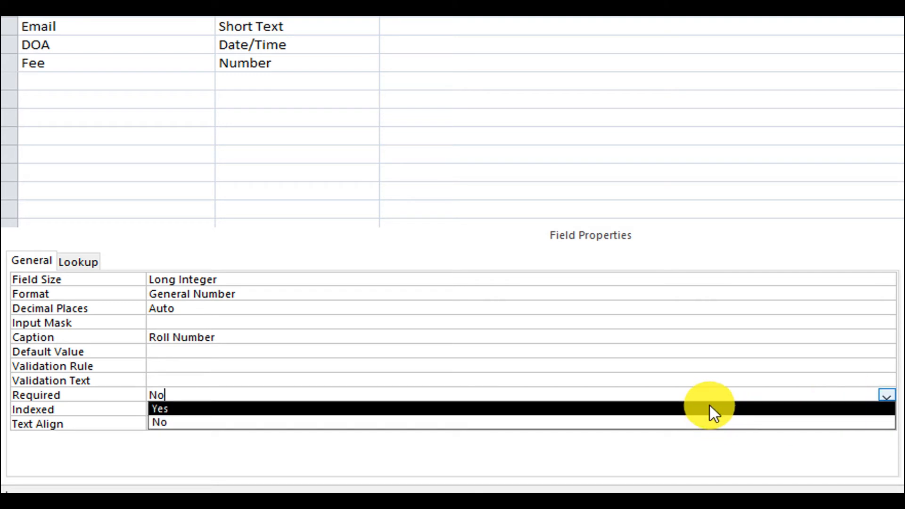
{"action": "left_click", "coordinate": [710, 408]}
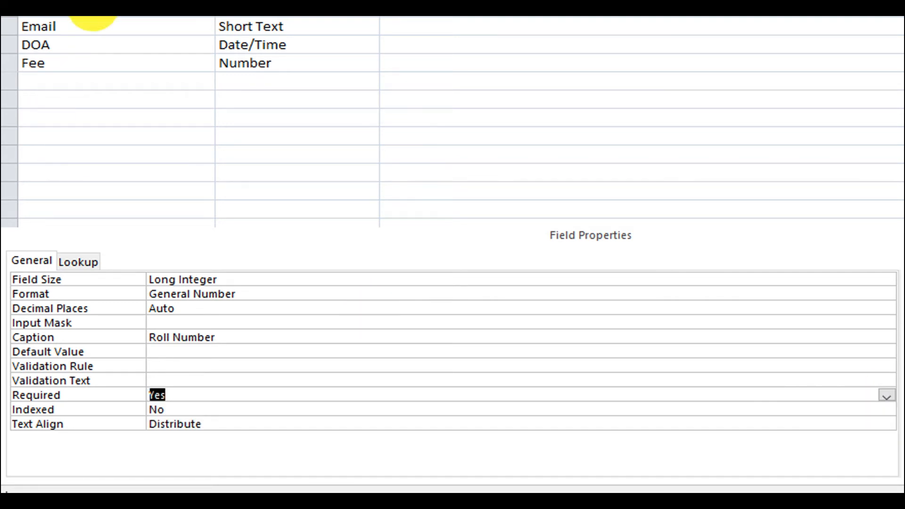
{"action": "left_click", "coordinate": [93, 22]}
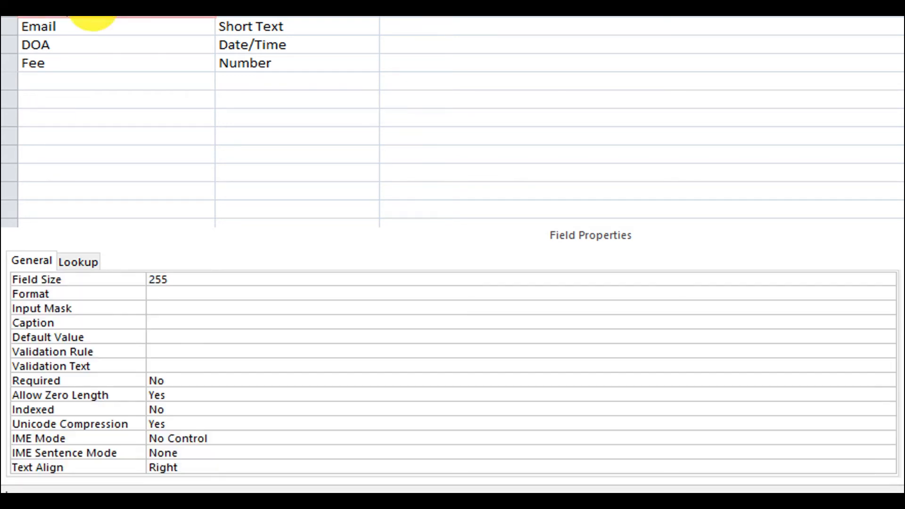
{"action": "left_click", "coordinate": [240, 380]}
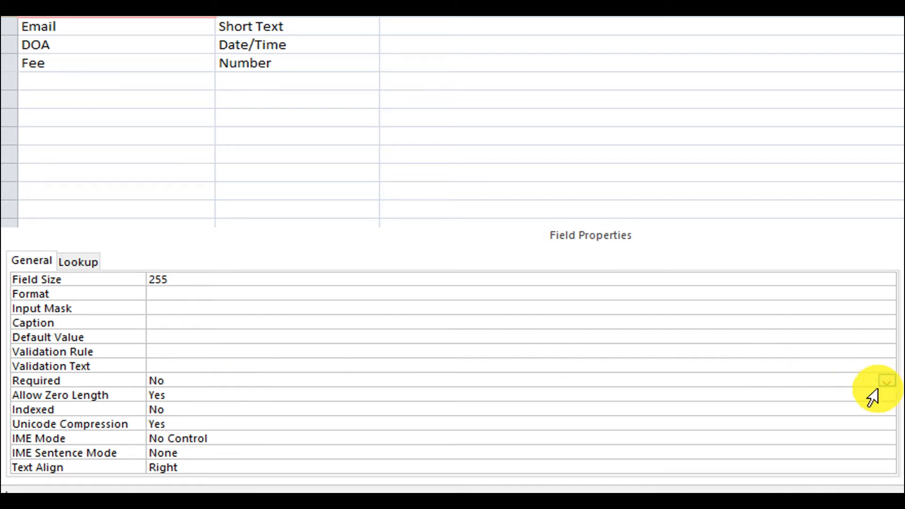
{"action": "left_click", "coordinate": [886, 381]}
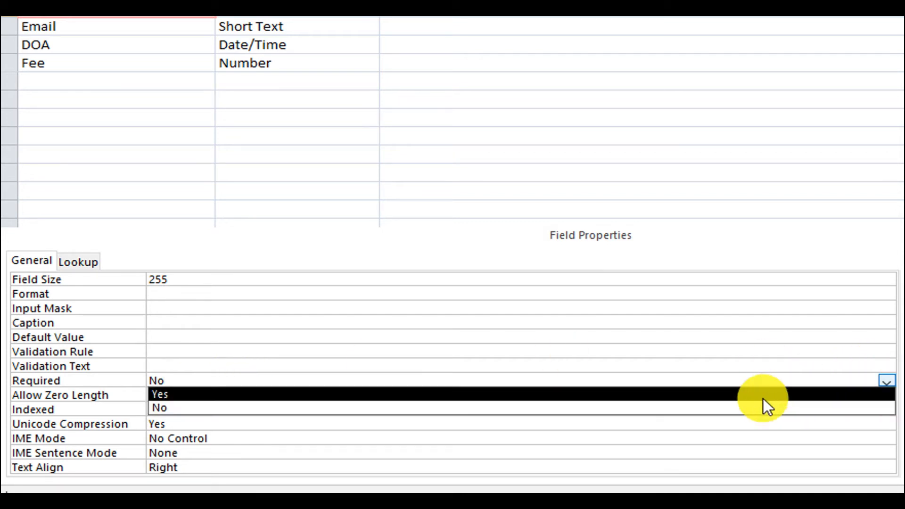
{"action": "left_click", "coordinate": [758, 389]}
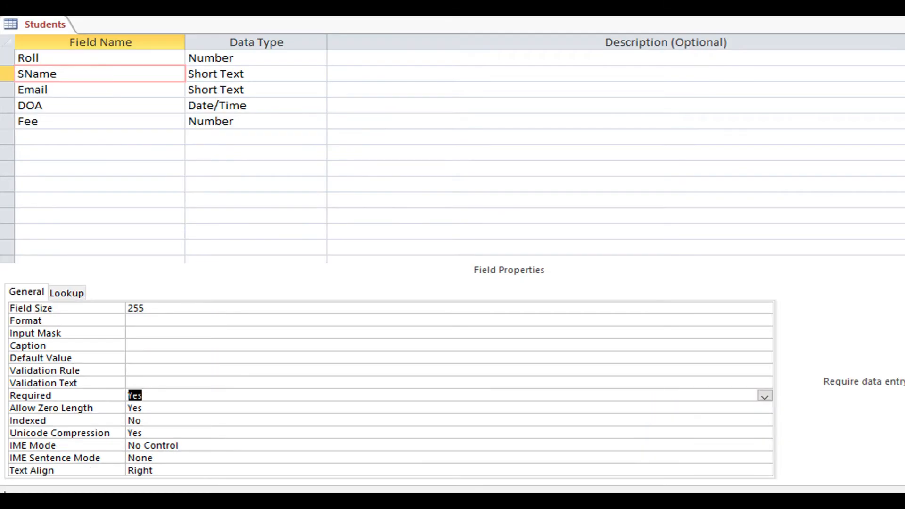
Save the table, accept testing existing data against the new rules, and return to Datasheet View.
{"action": "key", "text": "ctrl+s"}
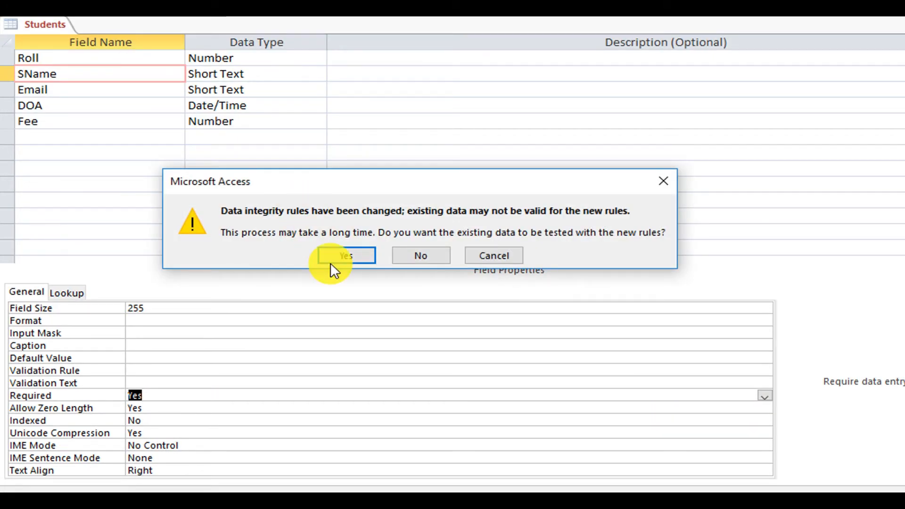
{"action": "left_click", "coordinate": [338, 253]}
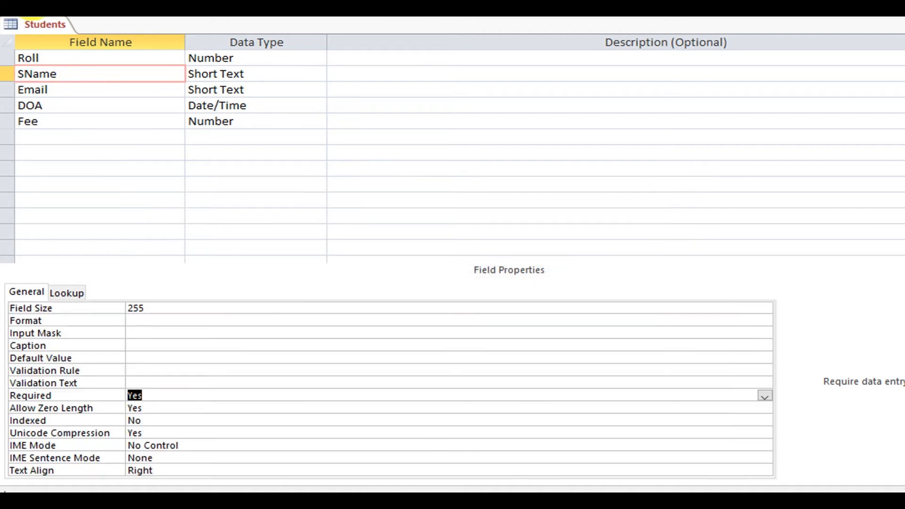
{"action": "right_click", "coordinate": [36, 20]}
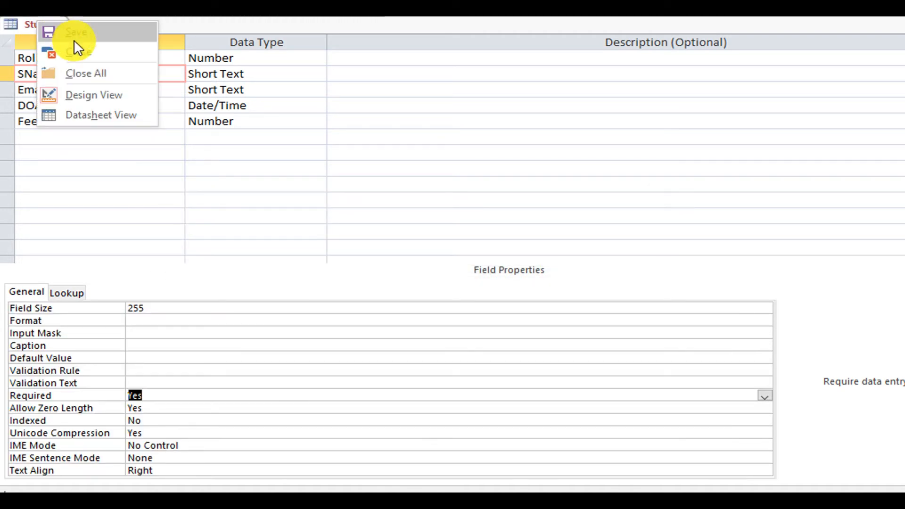
{"action": "left_click", "coordinate": [106, 114]}
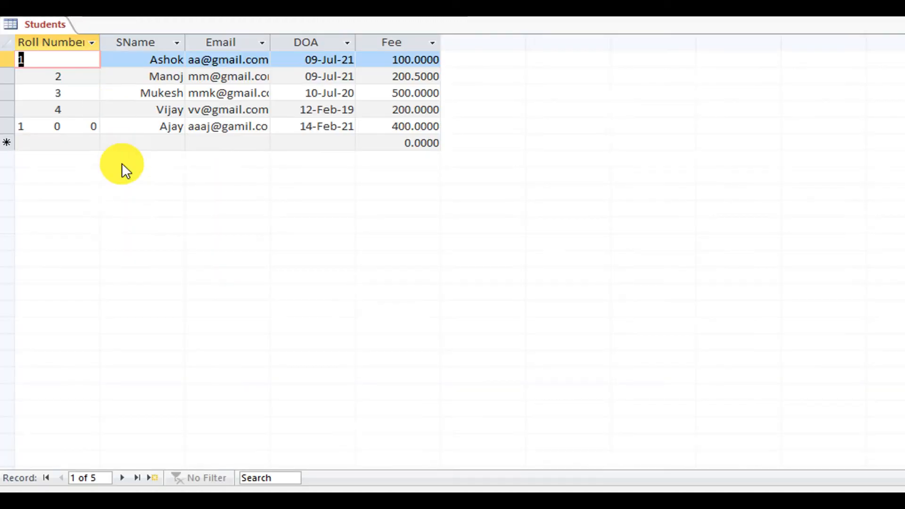
Start a new record with SName kjkj and tab past Email, DOA and Fee, leaving Roll blank.
{"action": "left_click", "coordinate": [57, 143]}
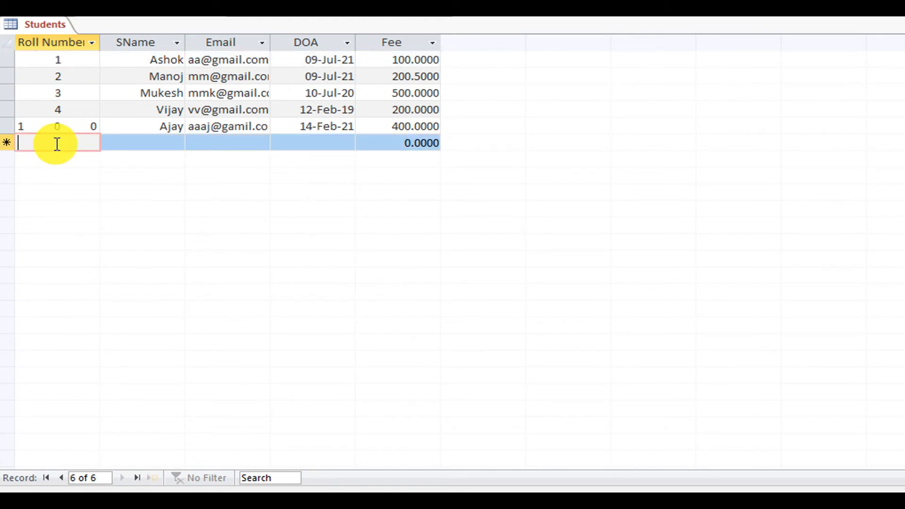
{"action": "key", "text": "Tab"}
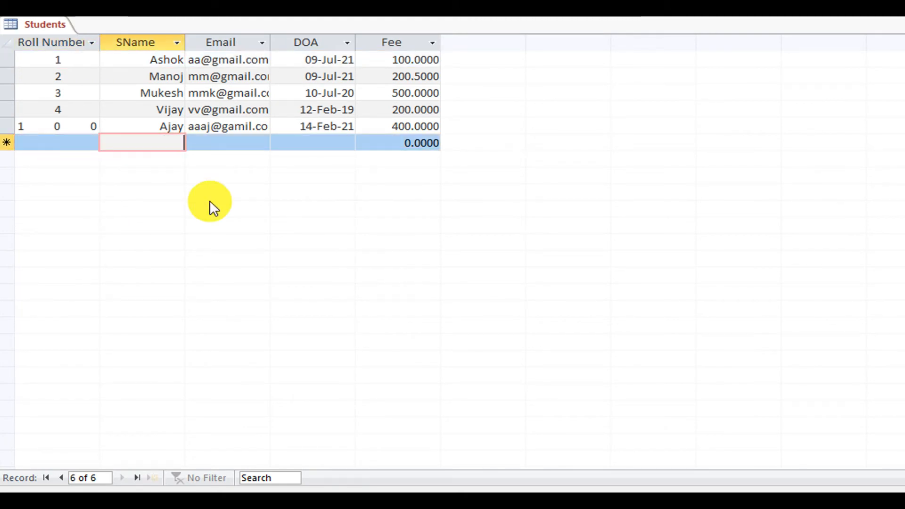
{"action": "key", "text": "Tab"}
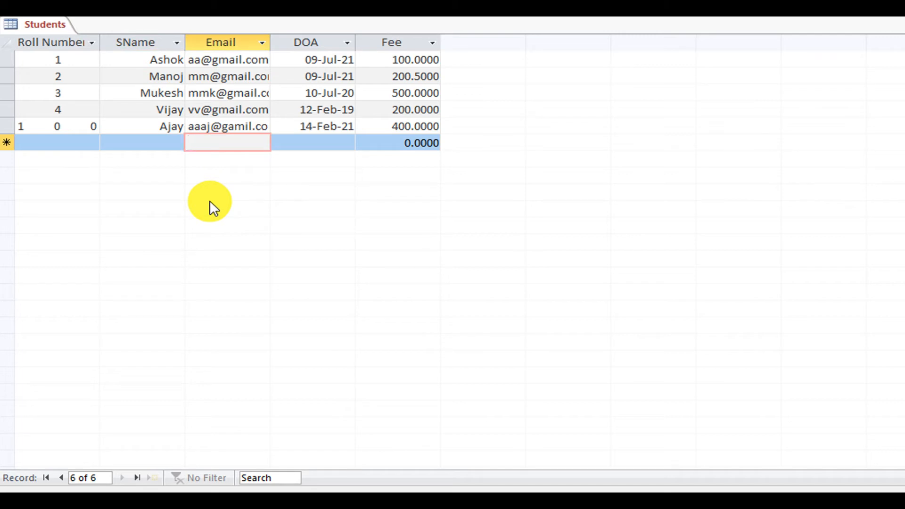
{"action": "key", "text": "Tab"}
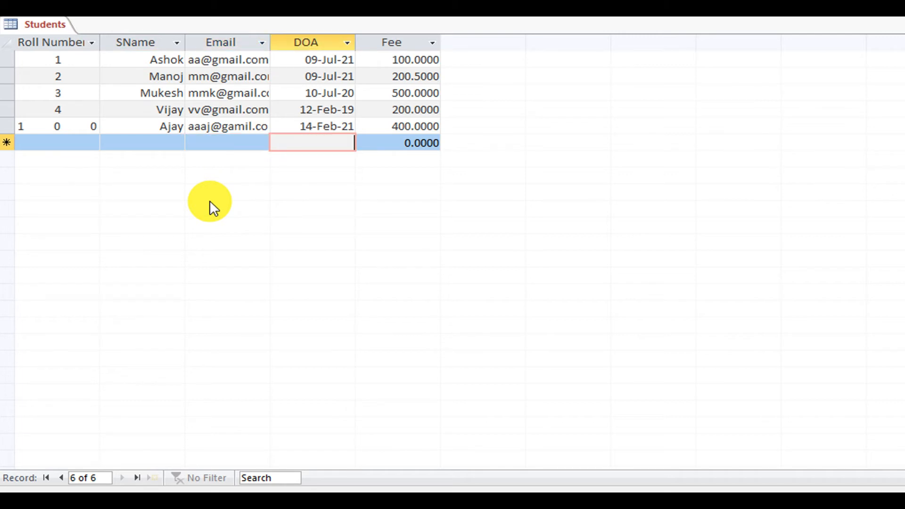
{"action": "key", "text": "Tab"}
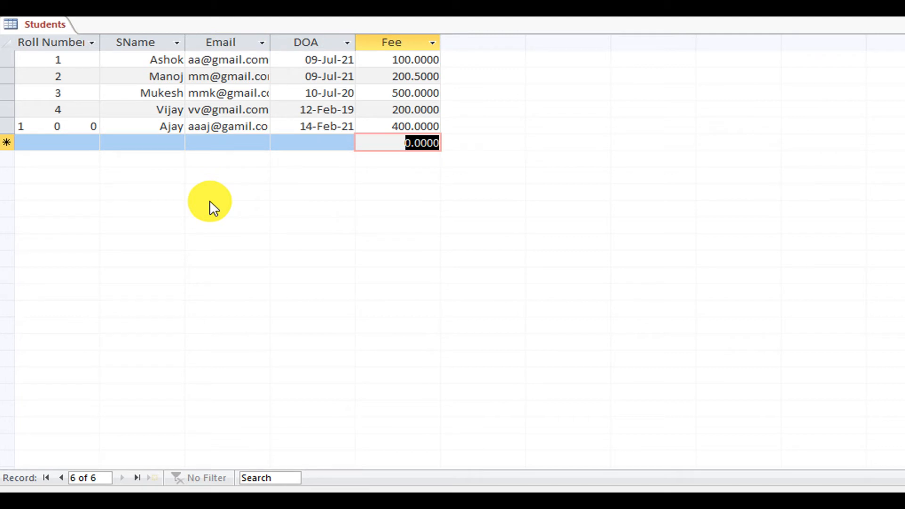
{"action": "left_click", "coordinate": [72, 144]}
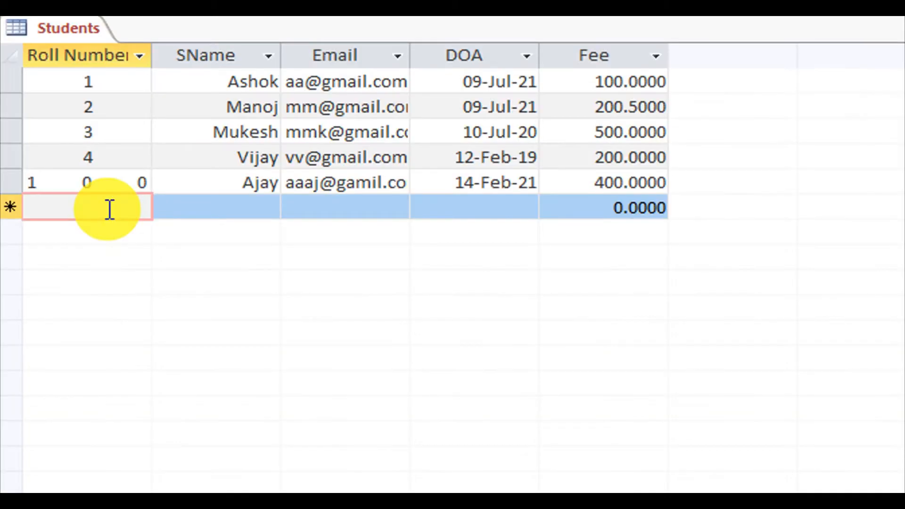
{"action": "key", "text": "Tab"}
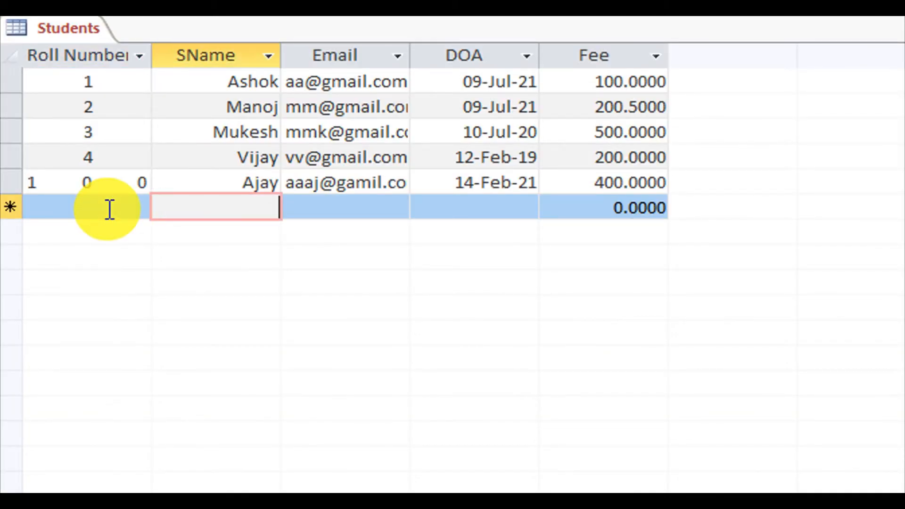
{"action": "type", "text": "kjkj"}
{"action": "key", "text": "Tab"}
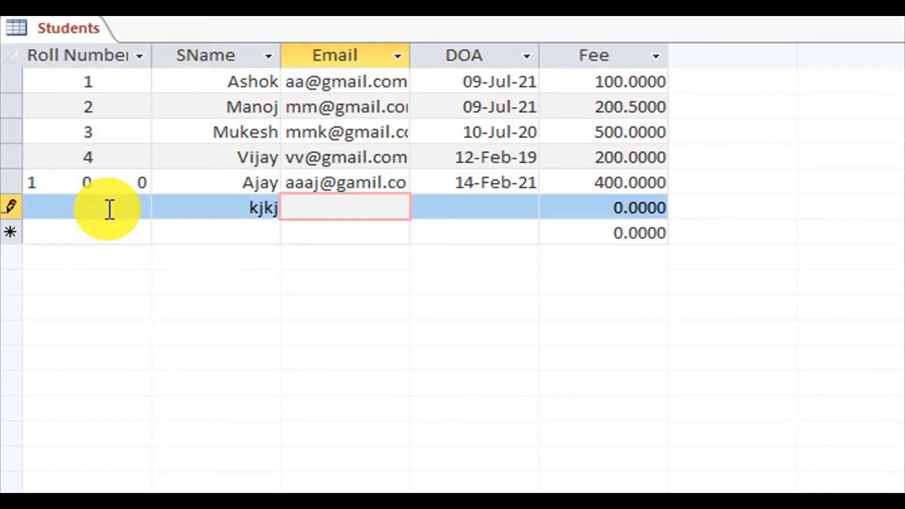
{"action": "key", "text": "Tab"}
{"action": "key", "text": "Tab"}
{"action": "key", "text": "Tab"}
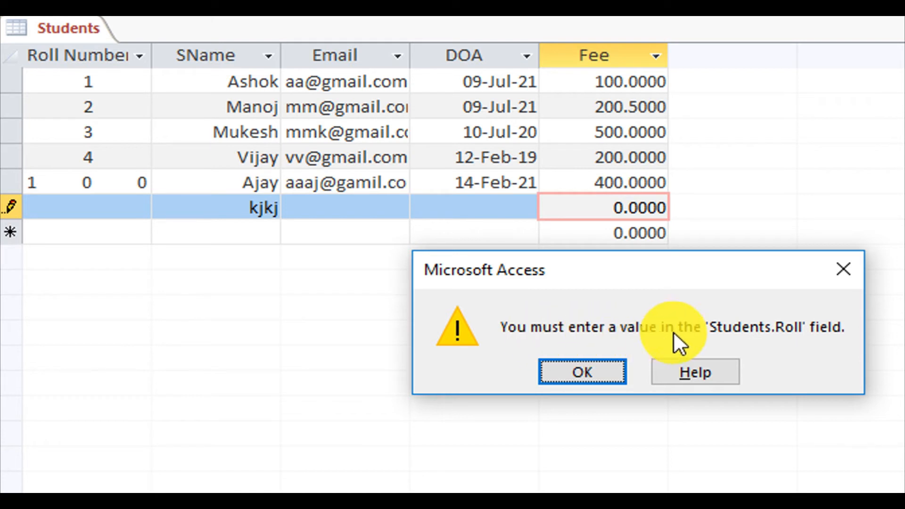
Dismiss the missing-value warning, enter Roll Number 6 for kjkj, and save the record.
{"action": "left_click", "coordinate": [598, 368]}
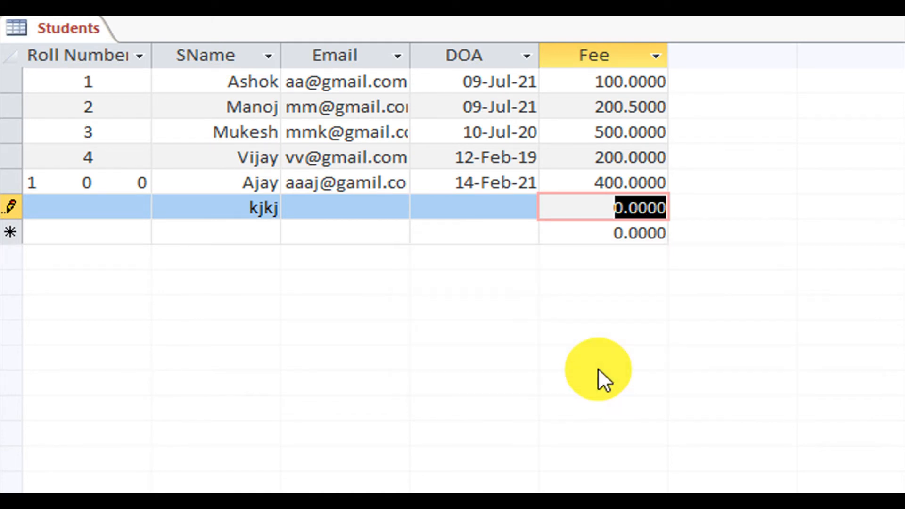
{"action": "left_click", "coordinate": [89, 212]}
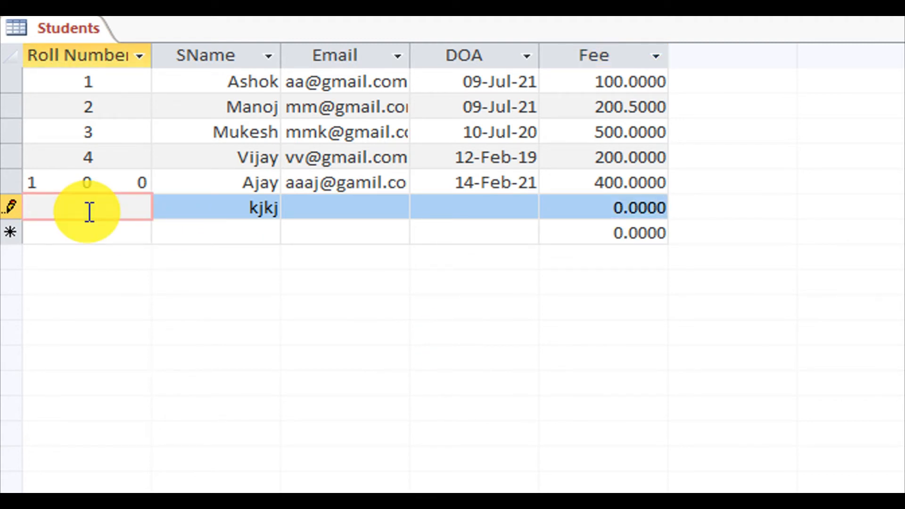
{"action": "type", "text": "6"}
{"action": "key", "text": "Tab"}
{"action": "key", "text": "Tab"}
{"action": "key", "text": "Tab"}
{"action": "key", "text": "Tab"}
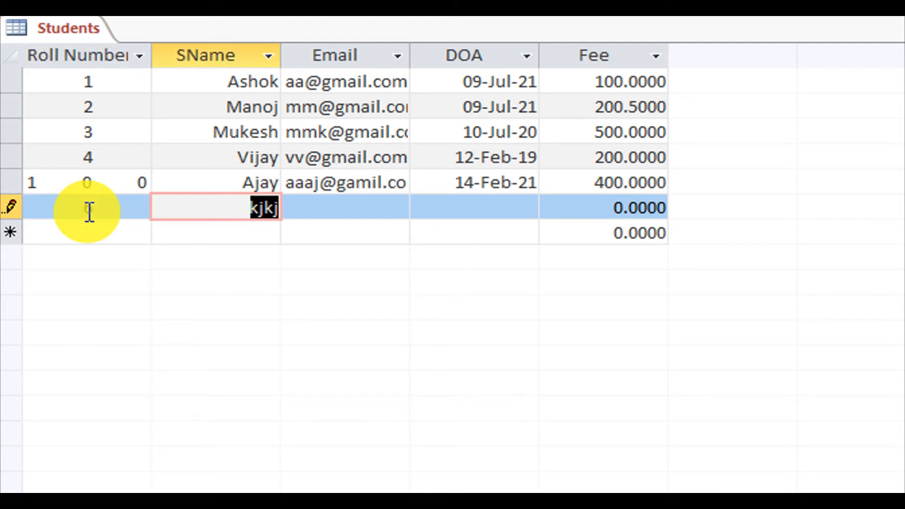
{"action": "key", "text": "Tab"}
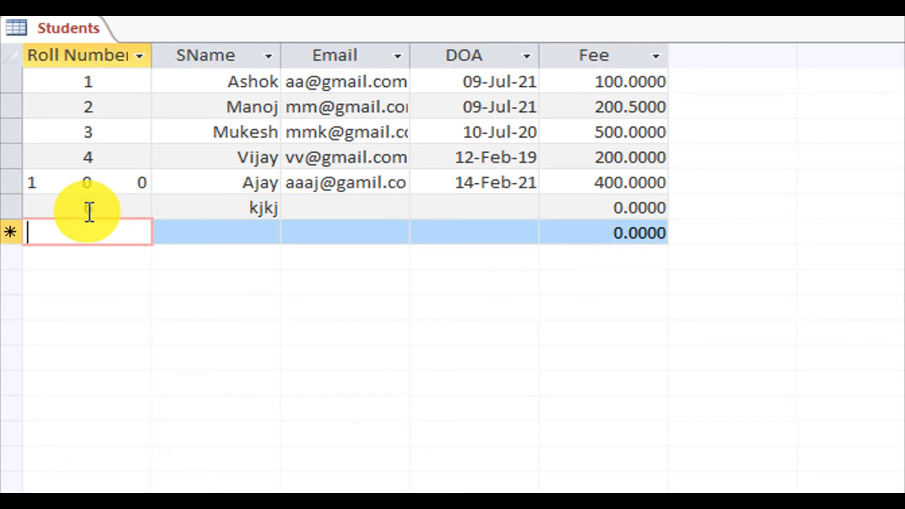
Review row 6's Roll, SName, Email, Fee and DOA cells, then open the table's Design View.
{"action": "left_click", "coordinate": [120, 205]}
{"action": "left_click", "coordinate": [246, 211]}
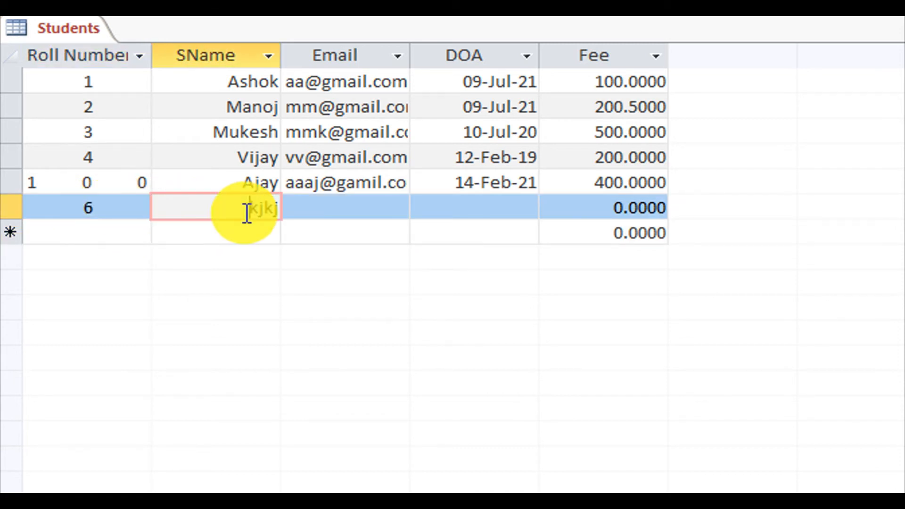
{"action": "left_click", "coordinate": [339, 203]}
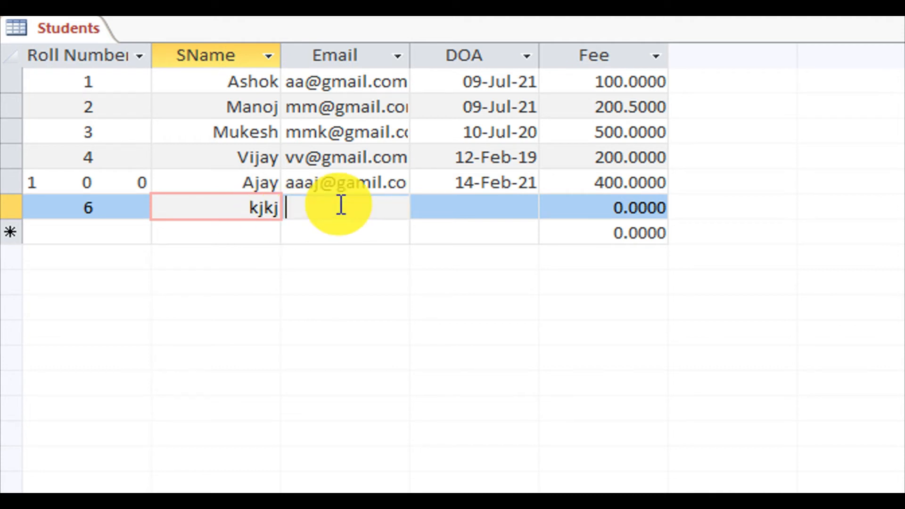
{"action": "left_click", "coordinate": [656, 208]}
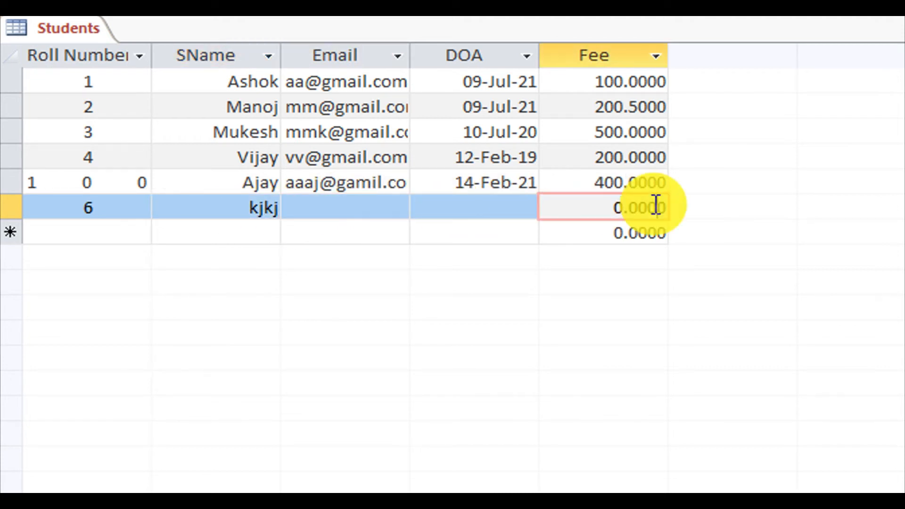
{"action": "left_click", "coordinate": [496, 211]}
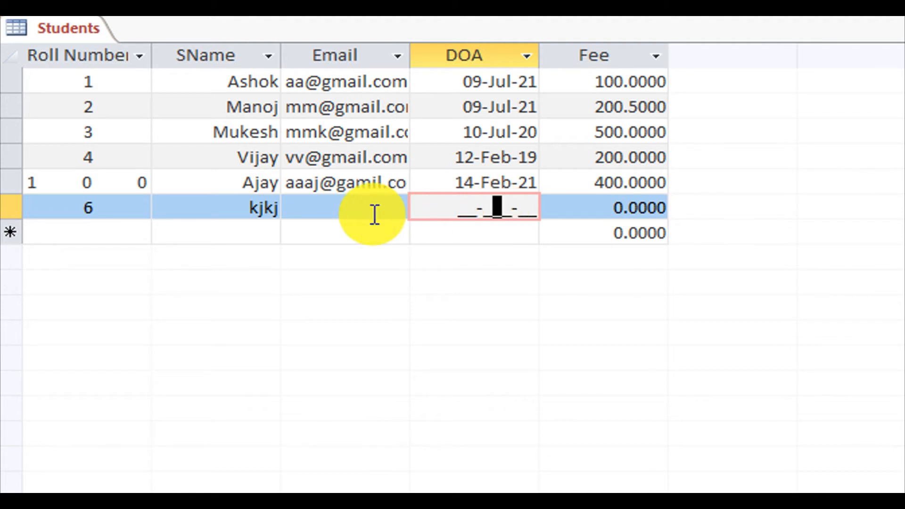
{"action": "left_click", "coordinate": [347, 212]}
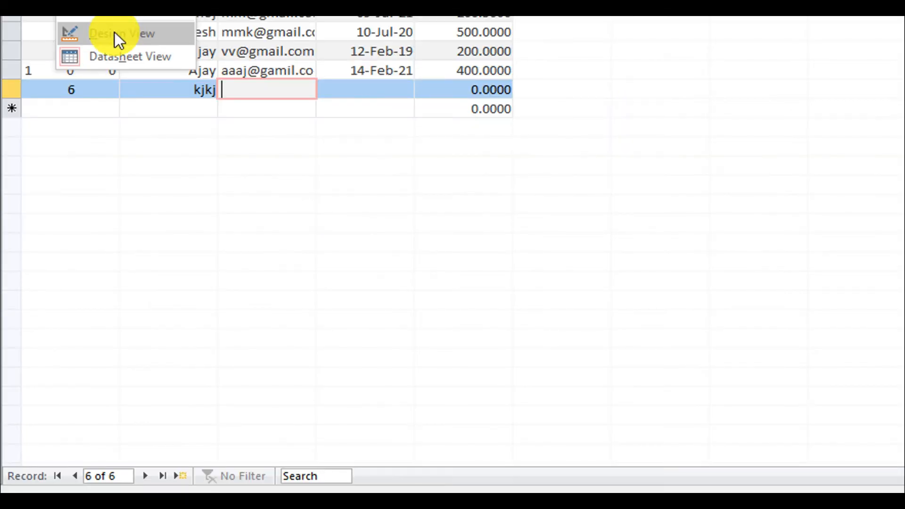
{"action": "left_click", "coordinate": [114, 32]}
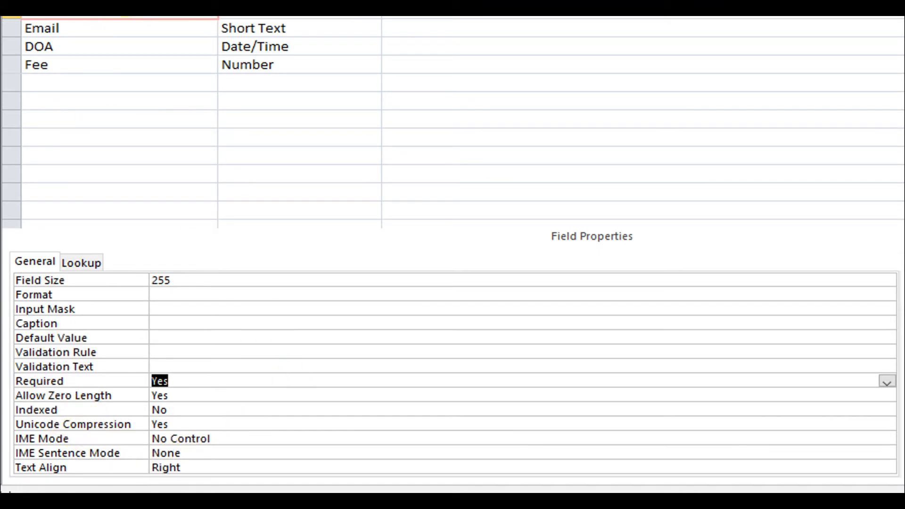
Inspect the Roll and Email field properties, confirming Email's Required and Allow Zero Length are Yes.
{"action": "left_click", "coordinate": [124, 6]}
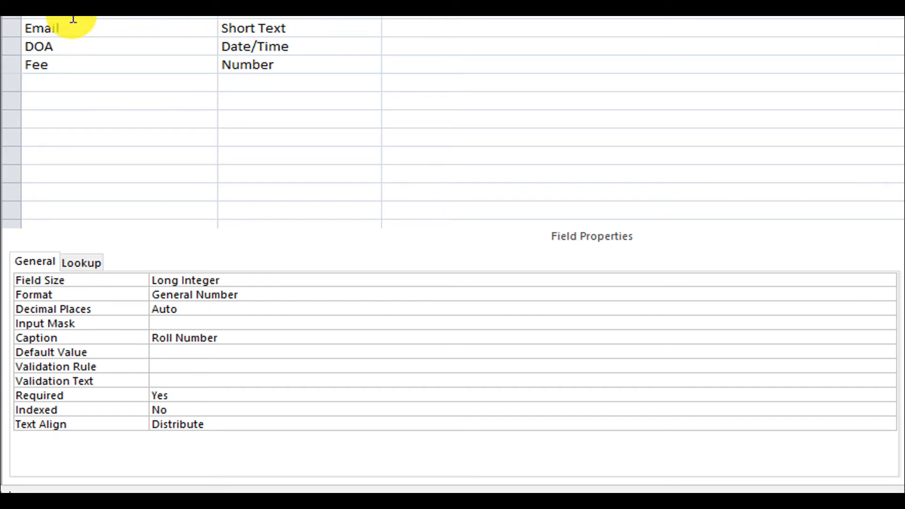
{"action": "left_click", "coordinate": [126, 32]}
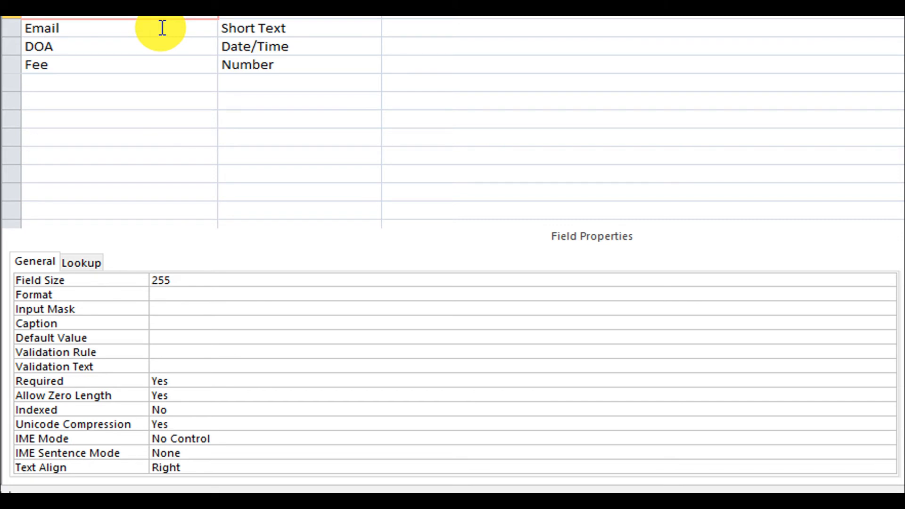
{"action": "left_click", "coordinate": [234, 393]}
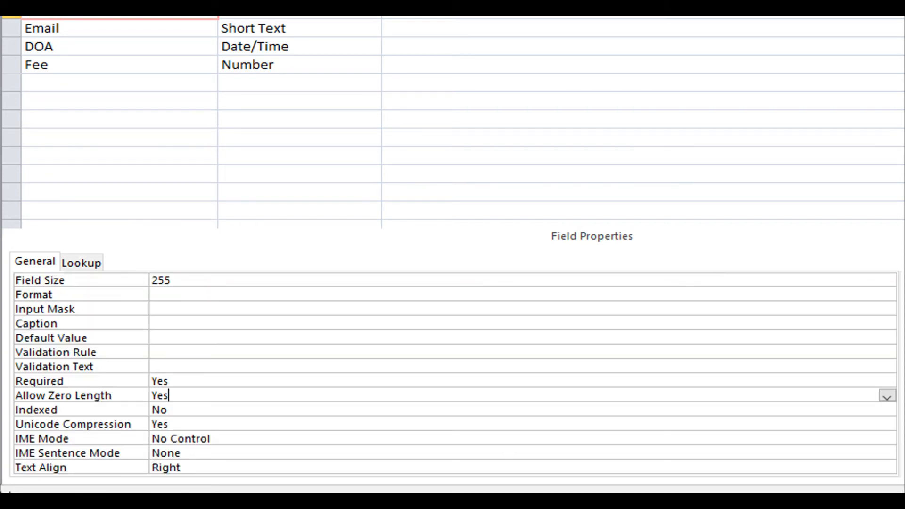
{"action": "right_click", "coordinate": [53, 31]}
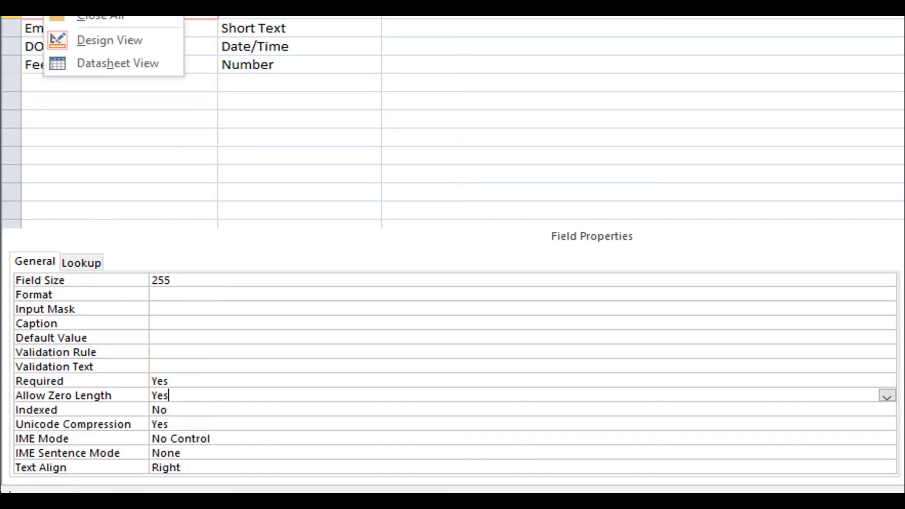
Return to Datasheet View and start record 7, leaving SName blank.
{"action": "left_click", "coordinate": [170, 171]}
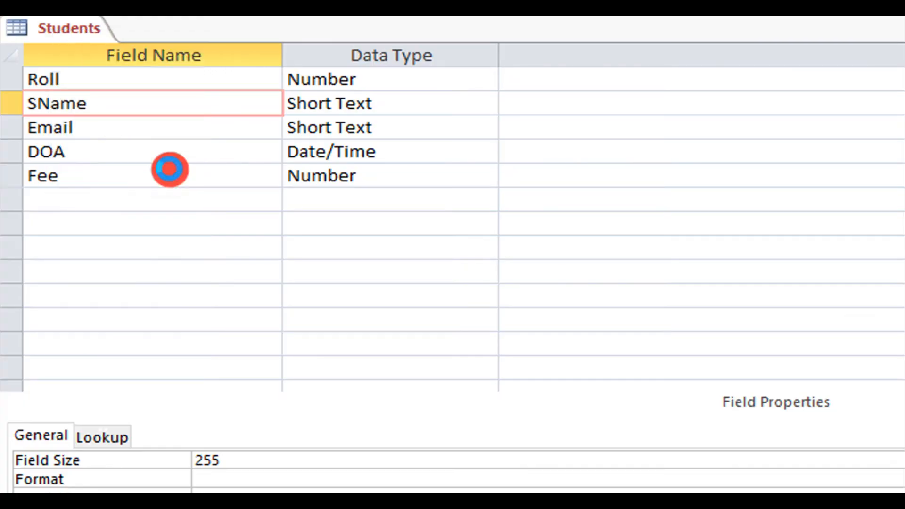
{"action": "left_click", "coordinate": [107, 232]}
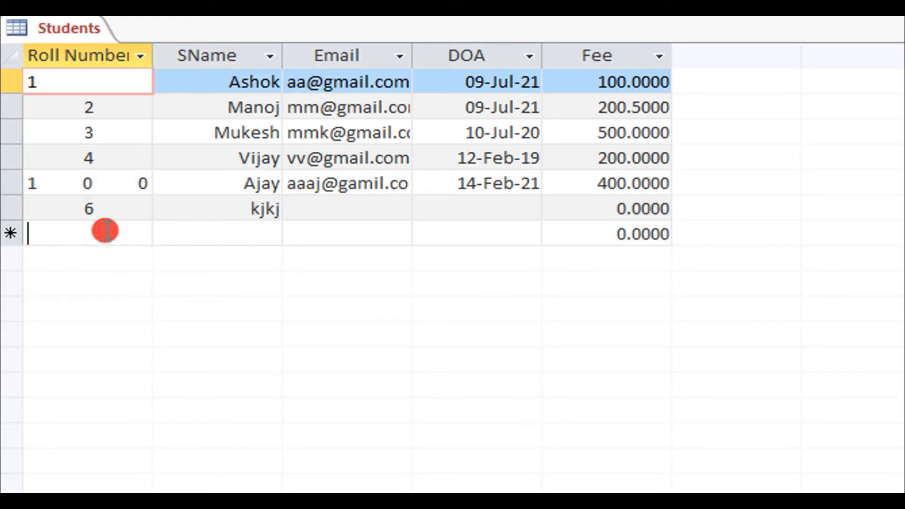
{"action": "type", "text": "7"}
{"action": "key", "text": "Tab"}
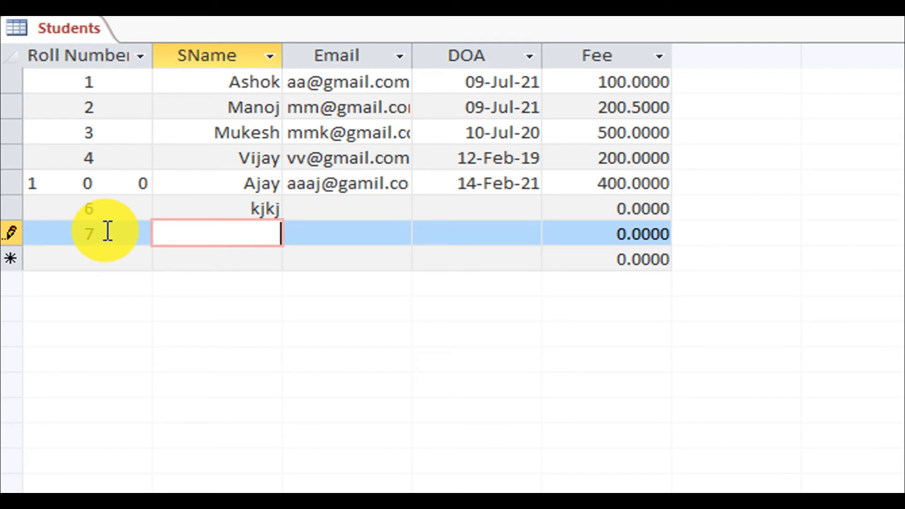
{"action": "key", "text": "Tab"}
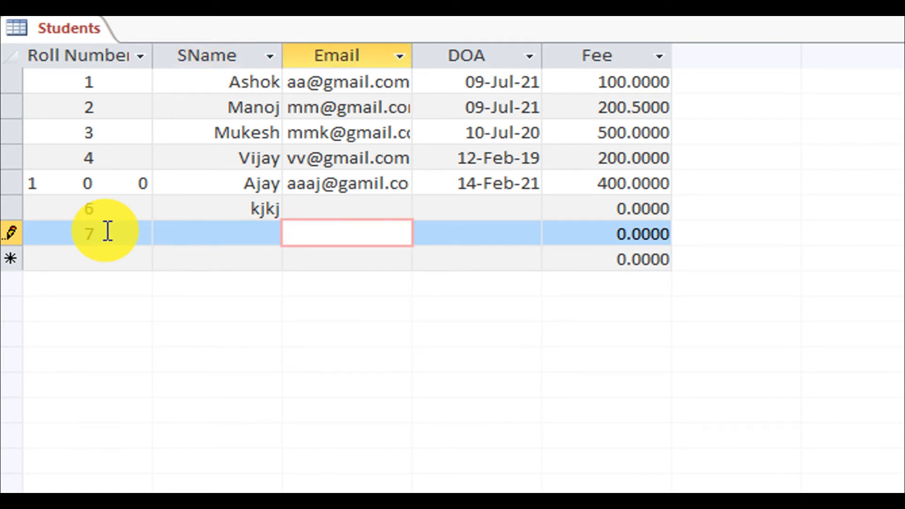
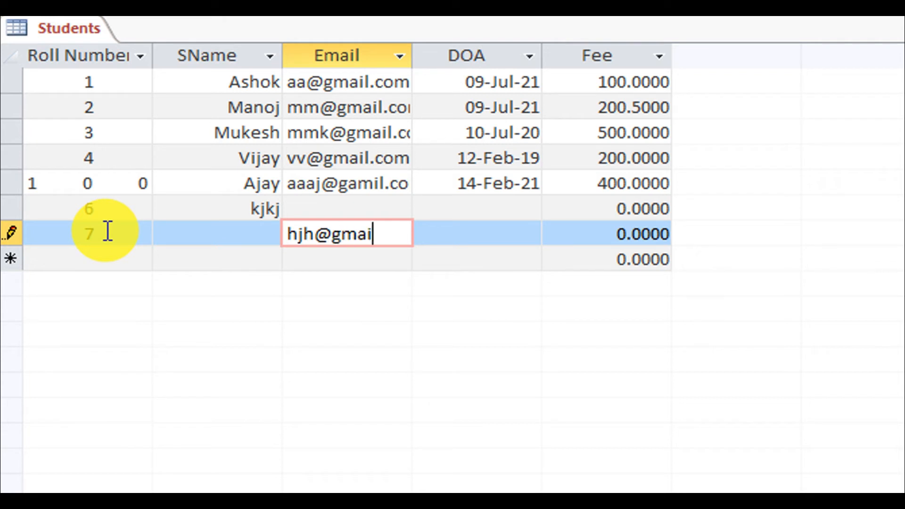
Fill in record 7's email, DOA 12-Jan-21 and Fee 500, then try saving it.
{"action": "key", "text": "Tab"}
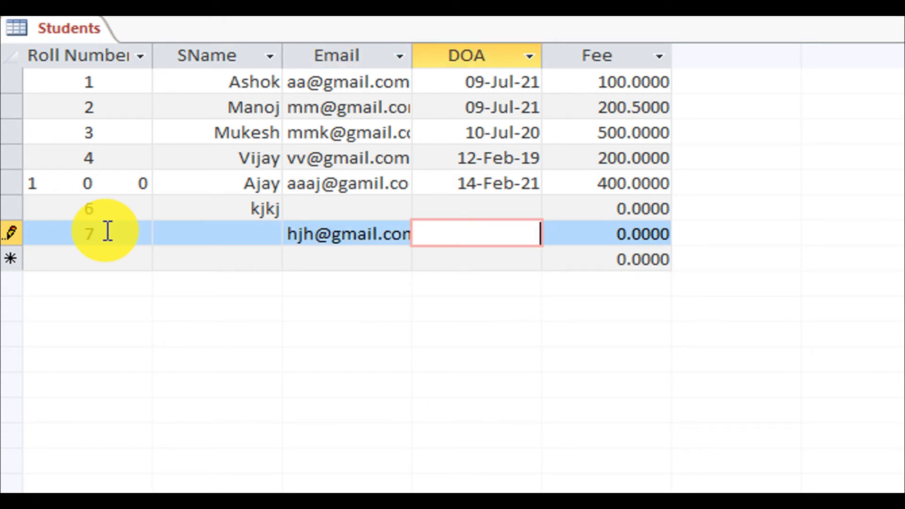
{"action": "type", "text": "12-Ja"}
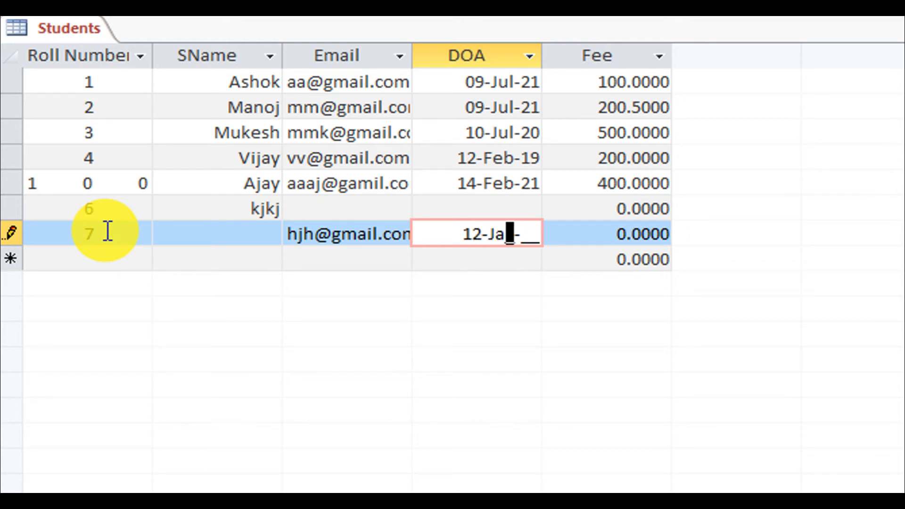
{"action": "type", "text": "n-21"}
{"action": "key", "text": "Tab"}
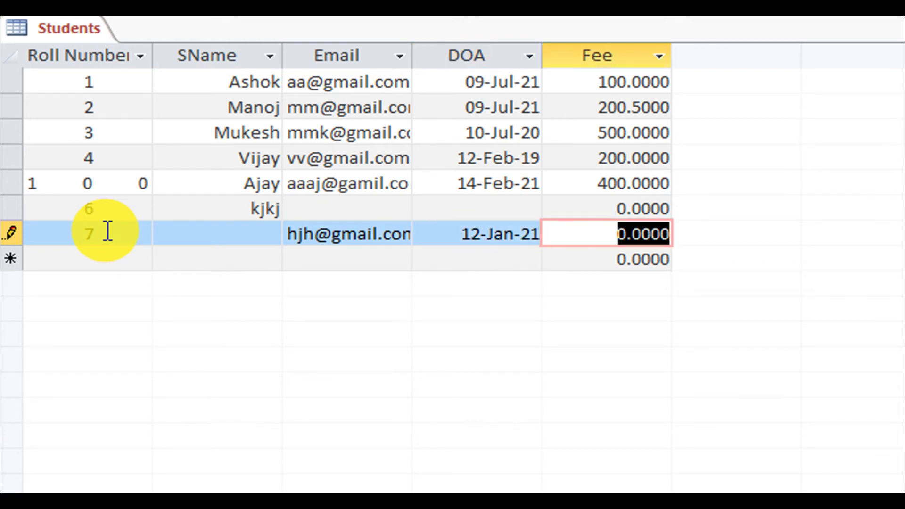
{"action": "type", "text": "500"}
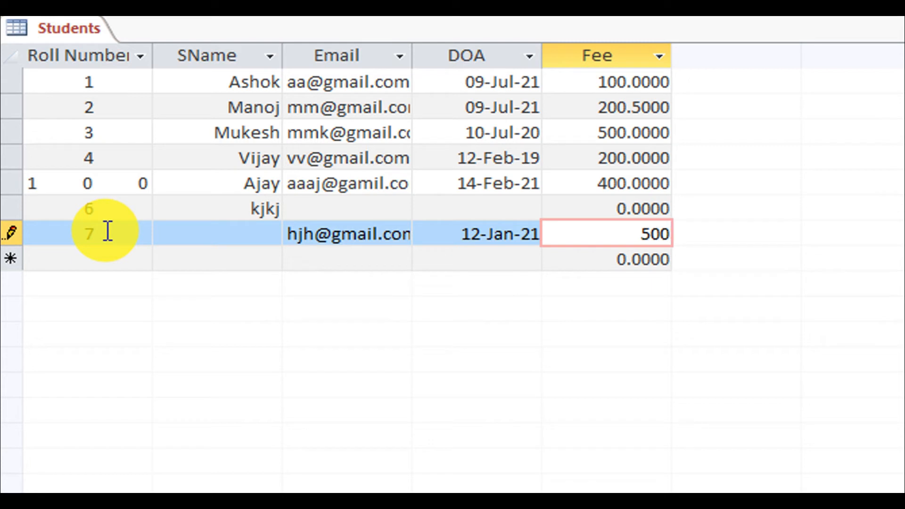
{"action": "key", "text": "Tab"}
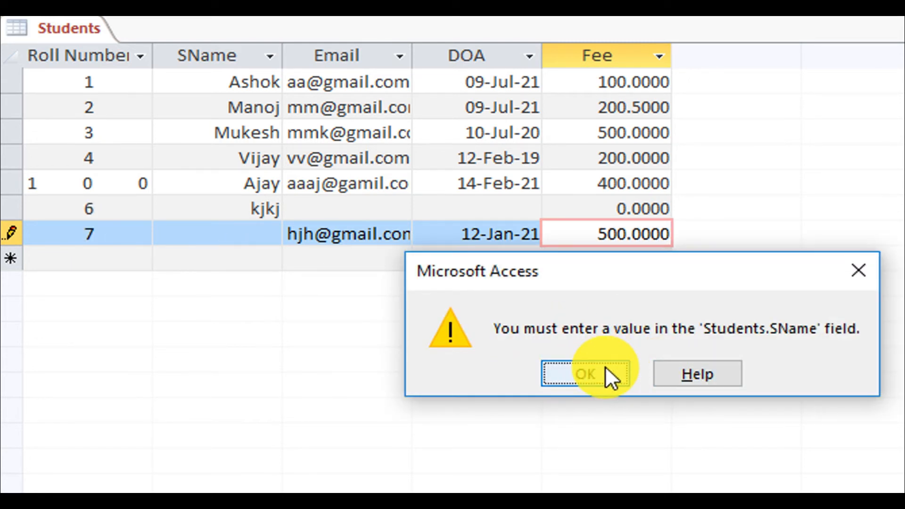
Dismiss the SName warning and save record 7 with "" as its name.
{"action": "left_click", "coordinate": [599, 371]}
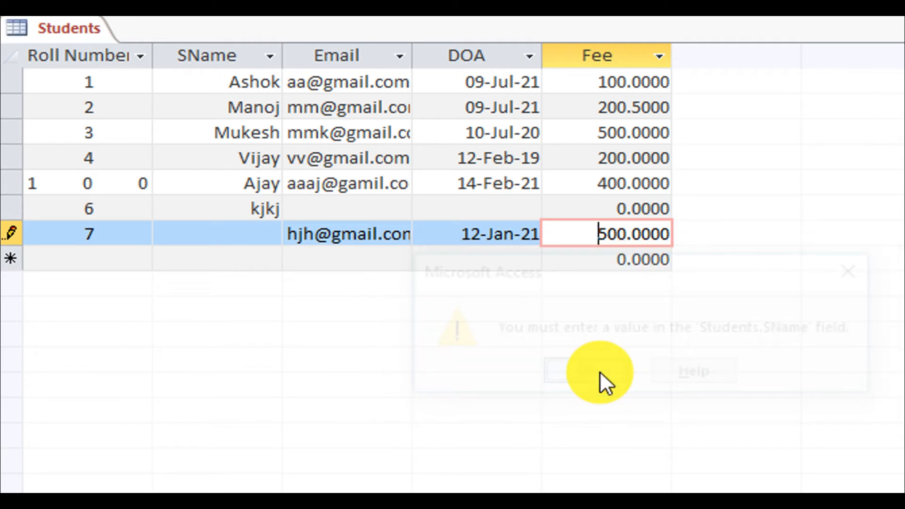
{"action": "left_click", "coordinate": [235, 242]}
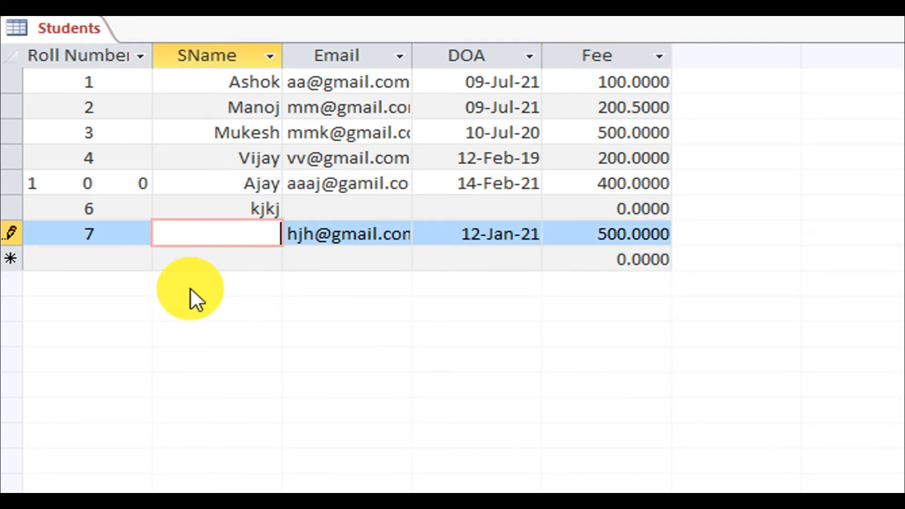
{"action": "type", "text": "\"\""}
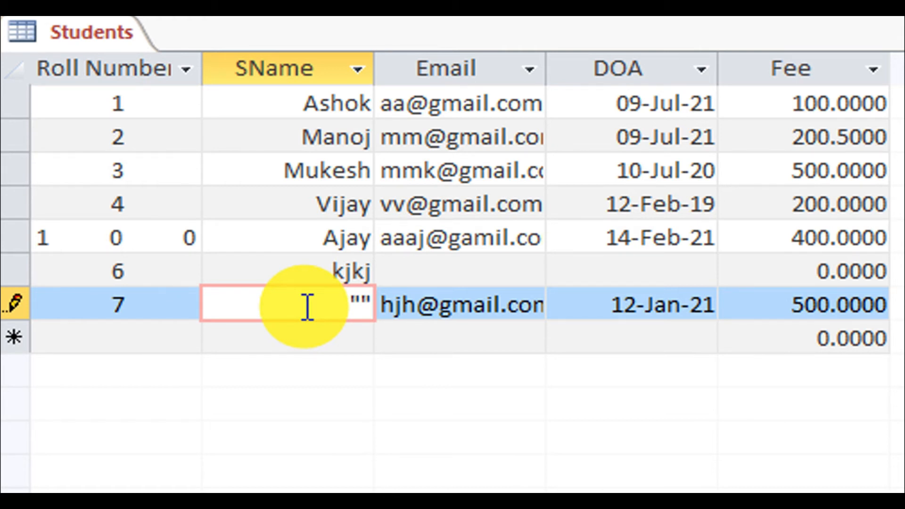
{"action": "key", "text": "Tab"}
{"action": "key", "text": "Tab"}
{"action": "key", "text": "Tab"}
{"action": "key", "text": "Tab"}
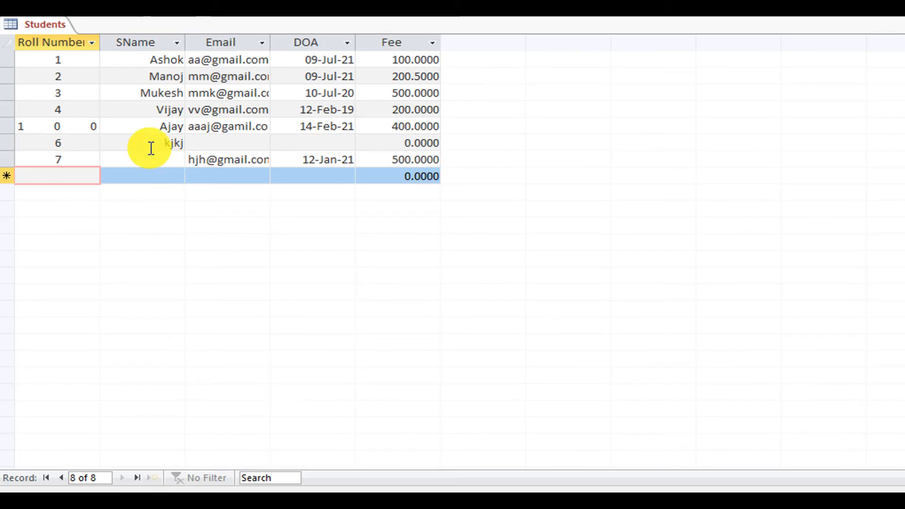
In Design View, set SName's Allow Zero Length to No.
{"action": "right_click", "coordinate": [46, 24]}
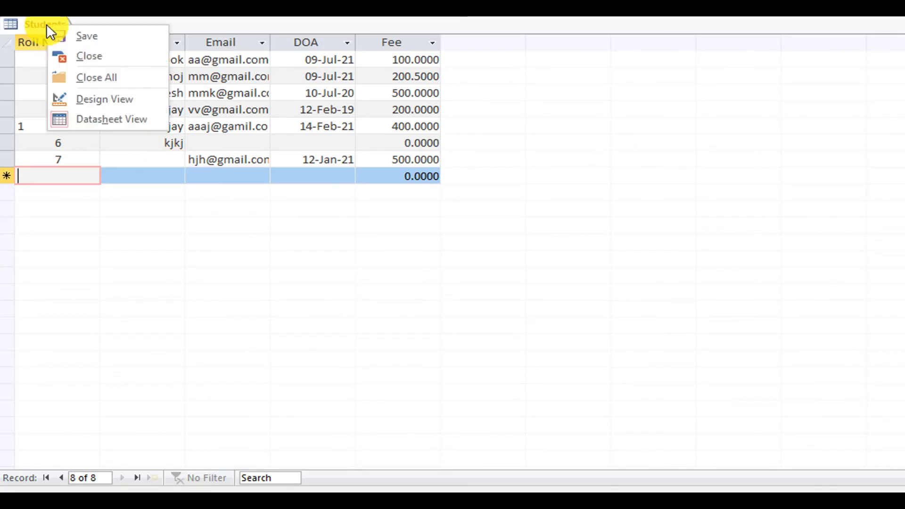
{"action": "left_click", "coordinate": [131, 100]}
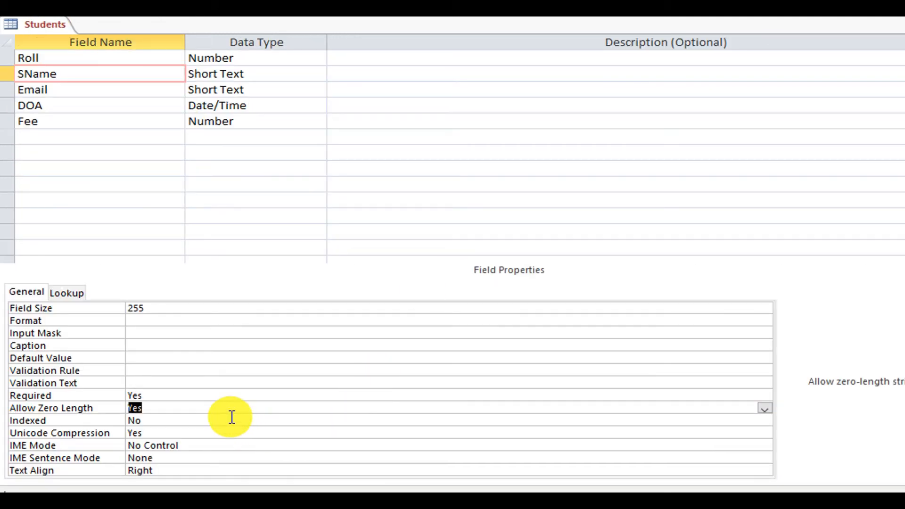
{"action": "left_click", "coordinate": [765, 408]}
{"action": "left_click", "coordinate": [693, 429]}
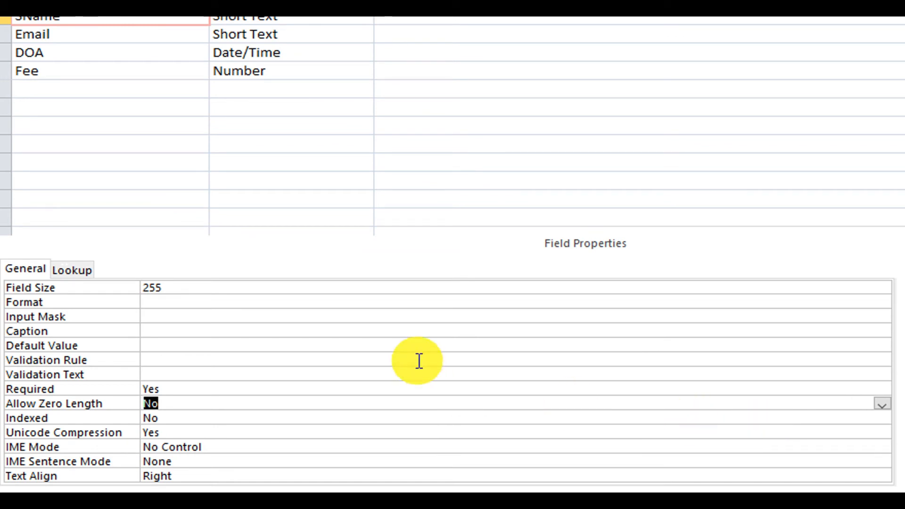
Return to Datasheet View, accepting the test of existing data against the new rules.
{"action": "right_click", "coordinate": [20, 17]}
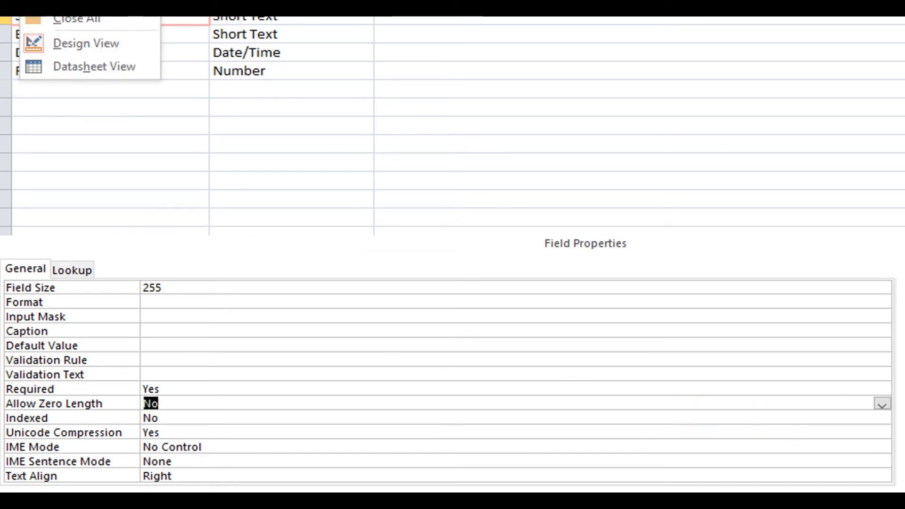
{"action": "left_click", "coordinate": [70, 1]}
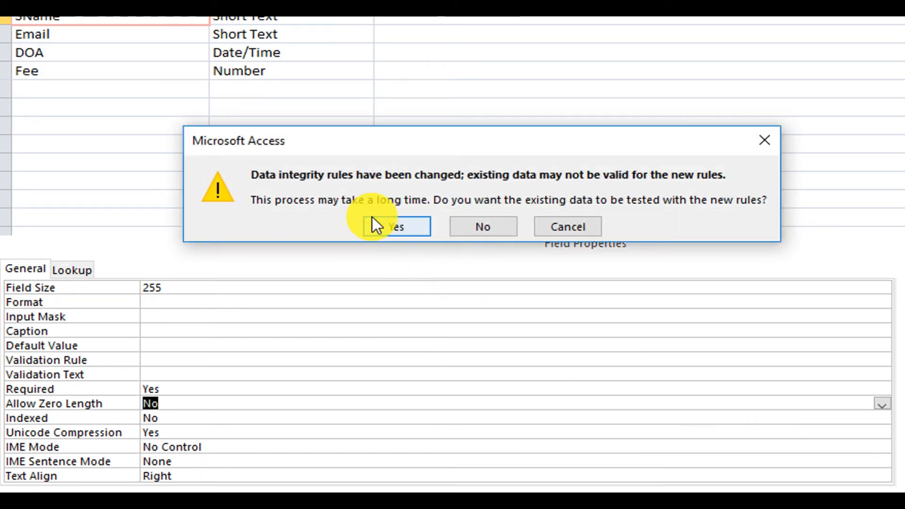
{"action": "left_click", "coordinate": [375, 225]}
{"action": "left_click", "coordinate": [100, 257]}
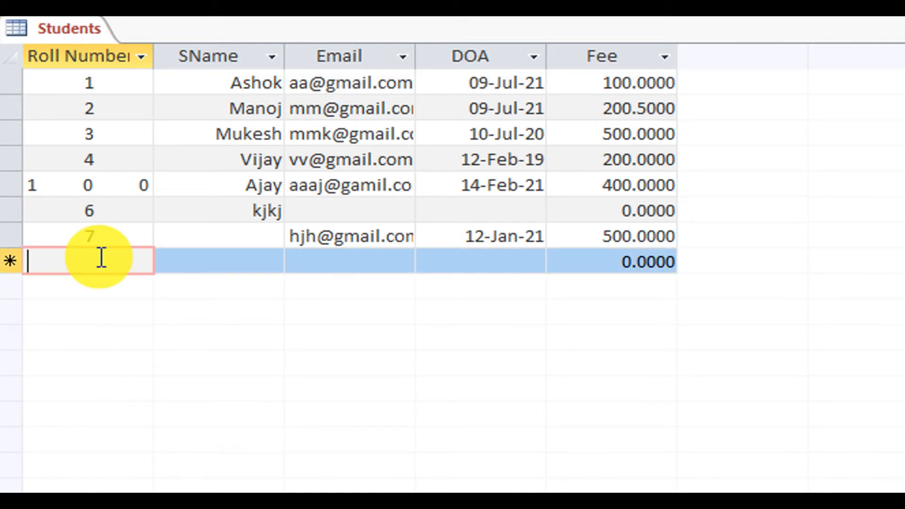
Add record 8 with "" as SName, dismiss the zero-length error, and type a full student name instead.
{"action": "type", "text": "8"}
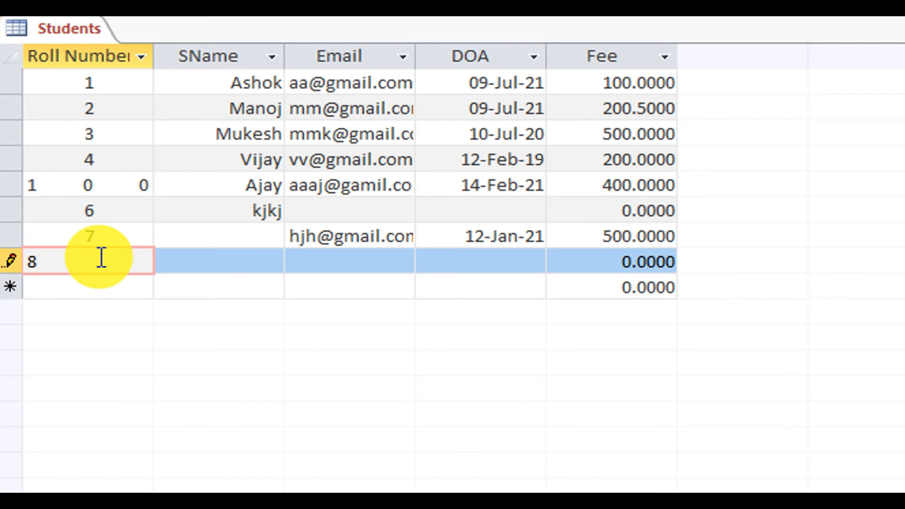
{"action": "key", "text": "Tab"}
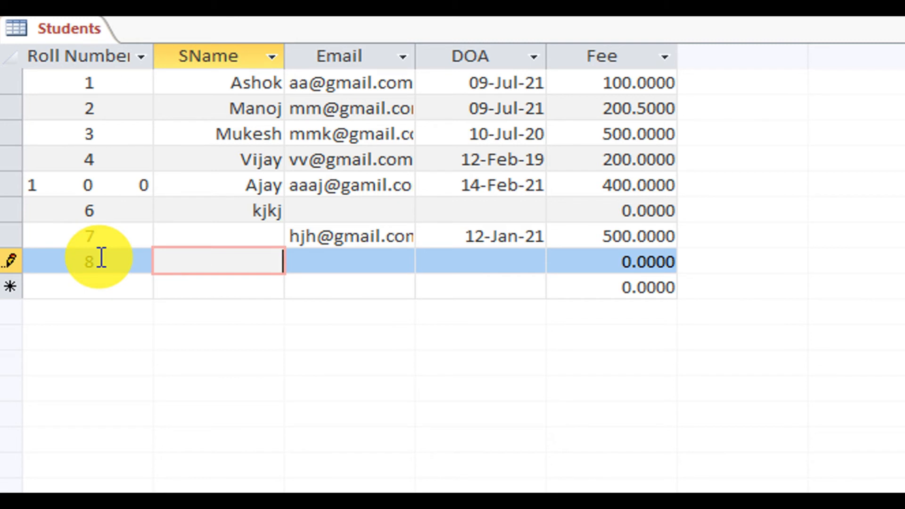
{"action": "key", "text": "Tab"}
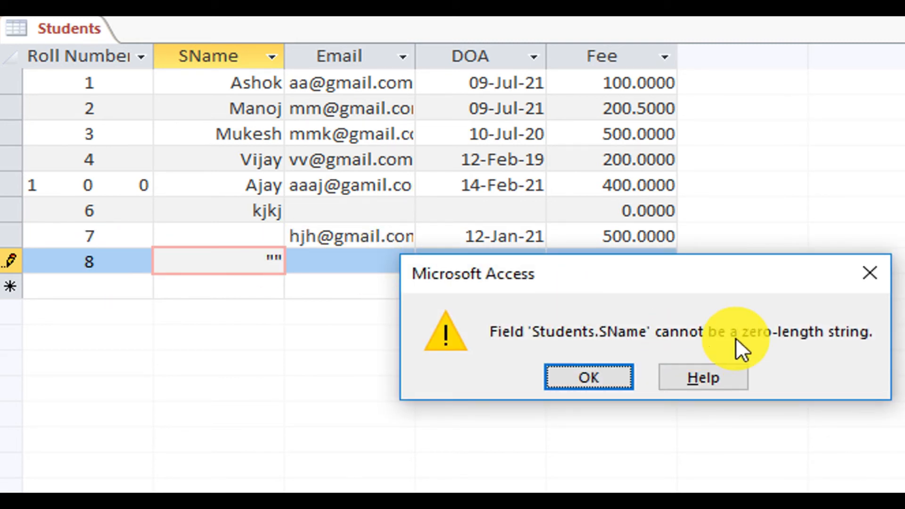
{"action": "left_click", "coordinate": [586, 377]}
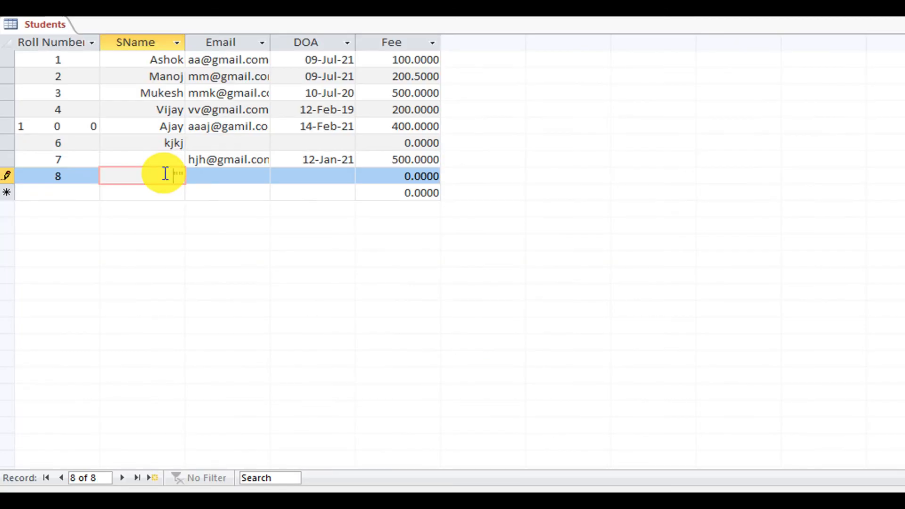
{"action": "left_click_drag", "start_coordinate": [255, 259], "coordinate": [303, 251]}
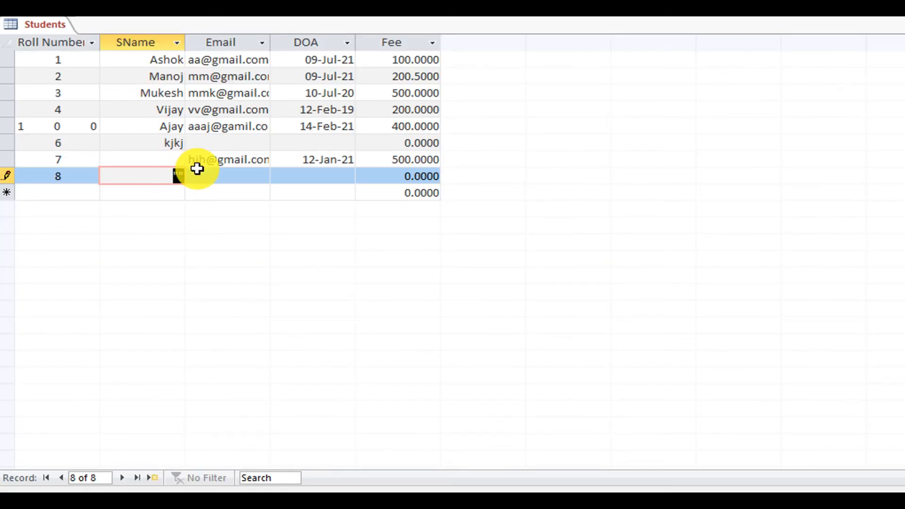
{"action": "key", "text": "BackSpace"}
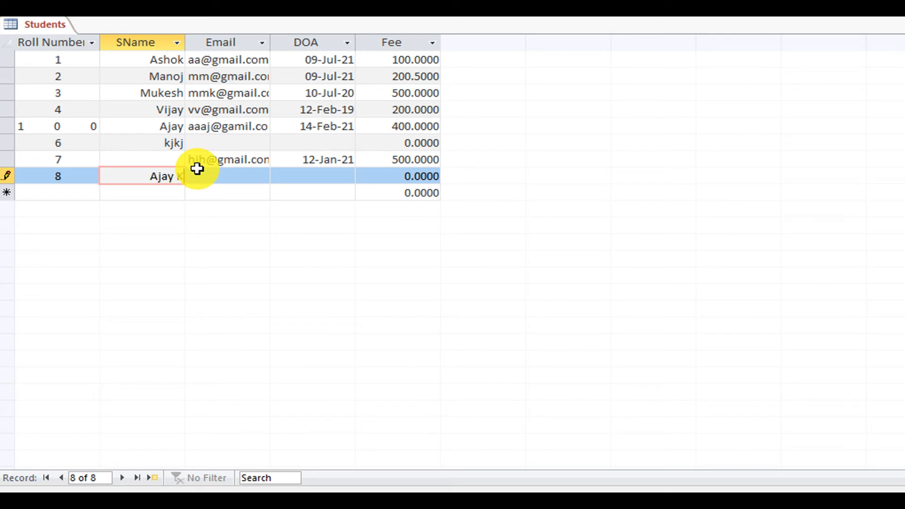
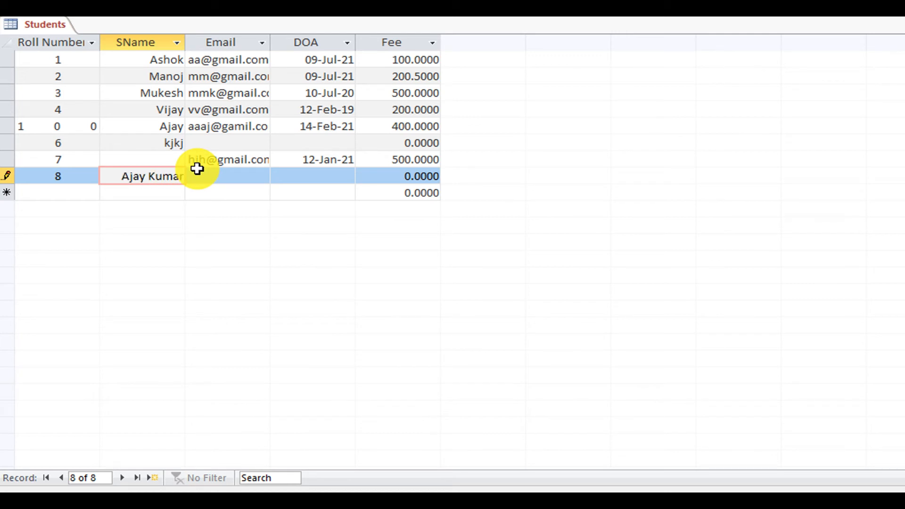
In Design View, choose Yes (No Duplicates) for SName's Indexed property.
{"action": "right_click", "coordinate": [43, 22]}
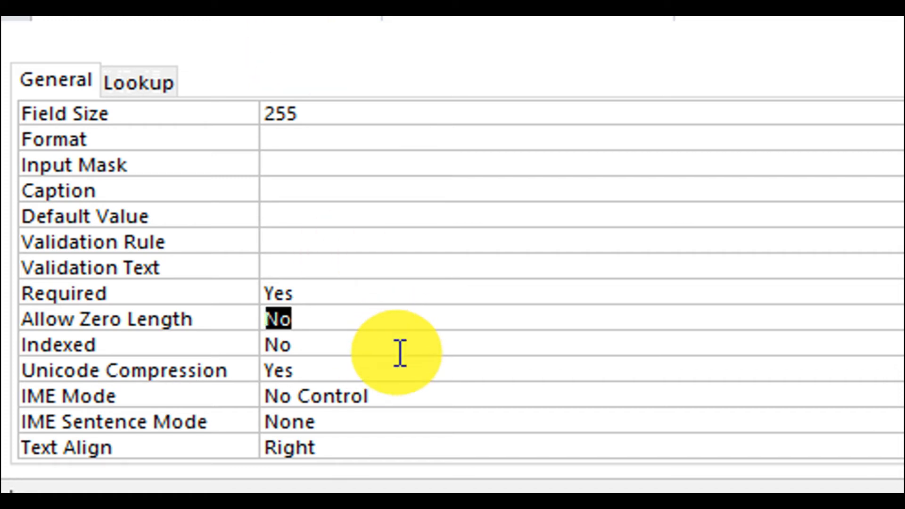
{"action": "left_click", "coordinate": [409, 339]}
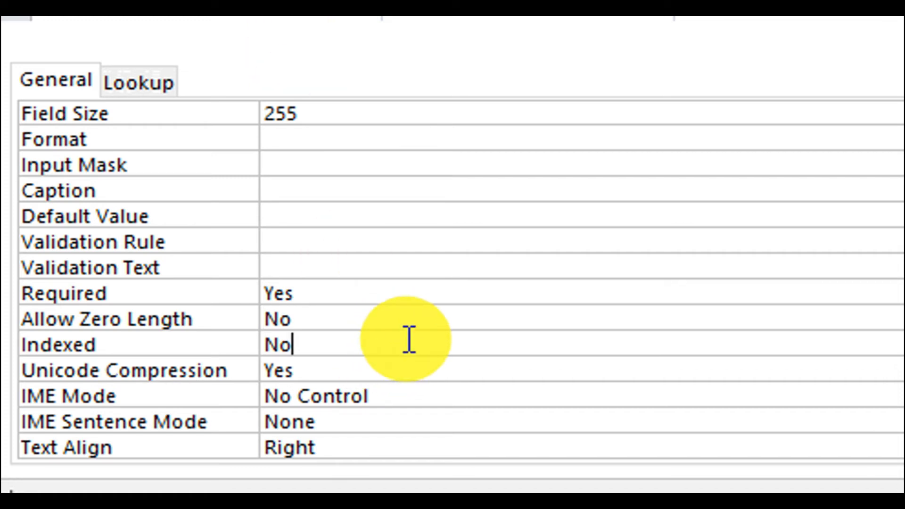
{"action": "key", "text": "alt+Down"}
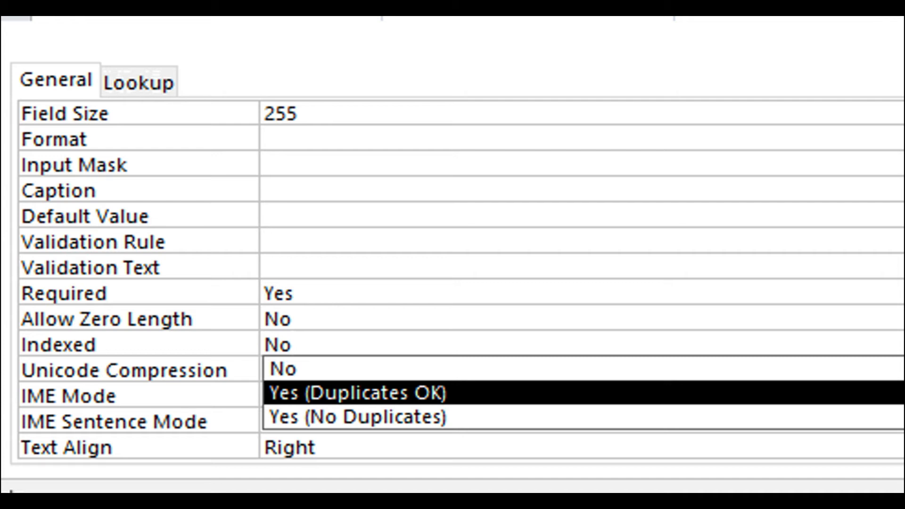
{"action": "key", "text": "Down"}
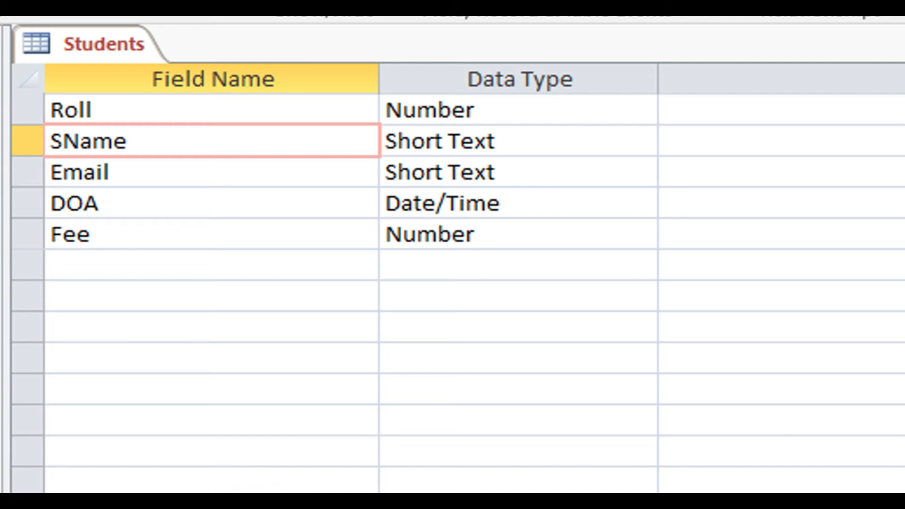
{"action": "right_click", "coordinate": [110, 59]}
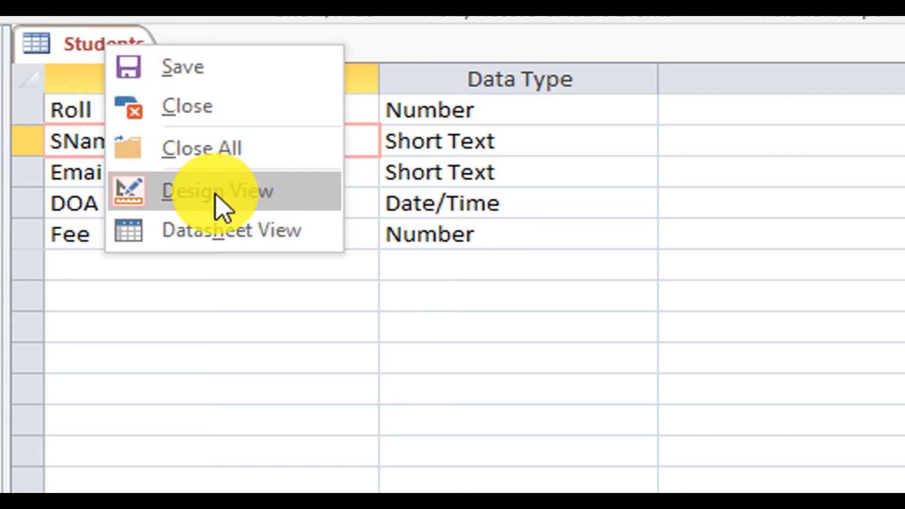
In Datasheet View, start record 9 using a student name already in the table.
{"action": "left_click", "coordinate": [219, 230]}
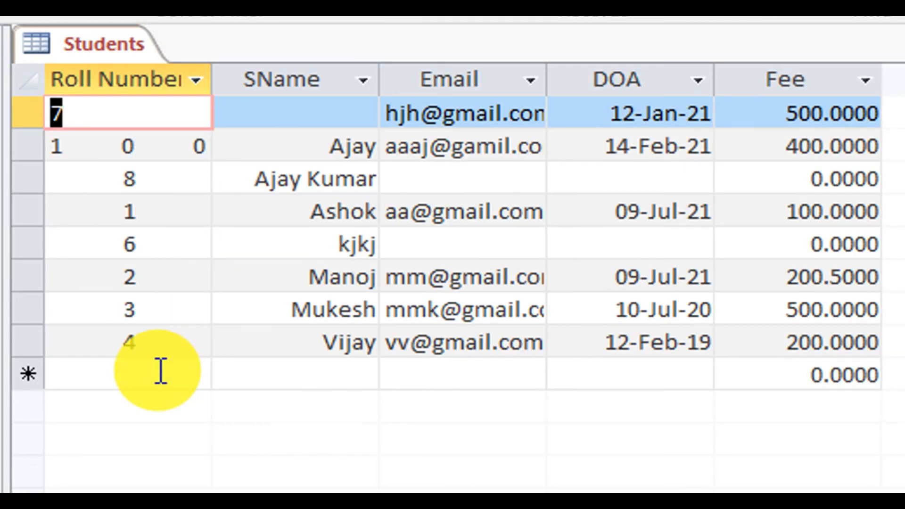
{"action": "left_click", "coordinate": [161, 373]}
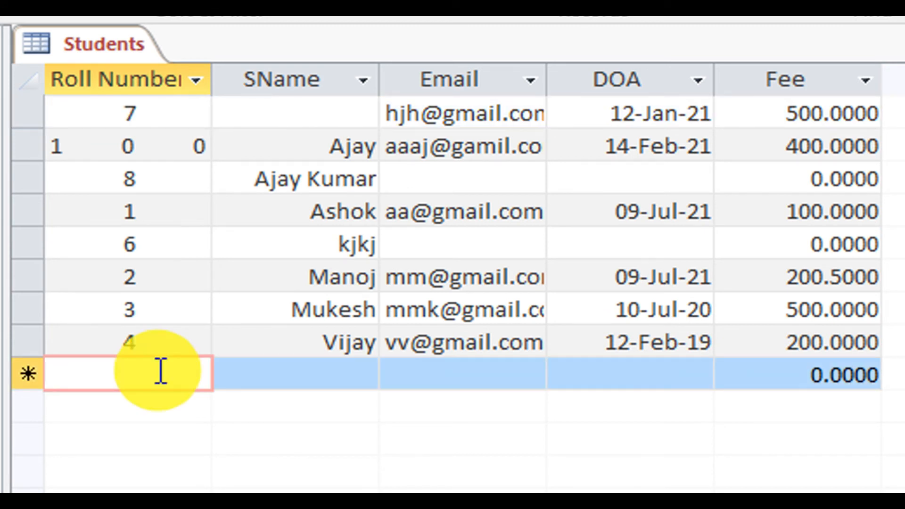
{"action": "type", "text": "9"}
{"action": "key", "text": "Tab"}
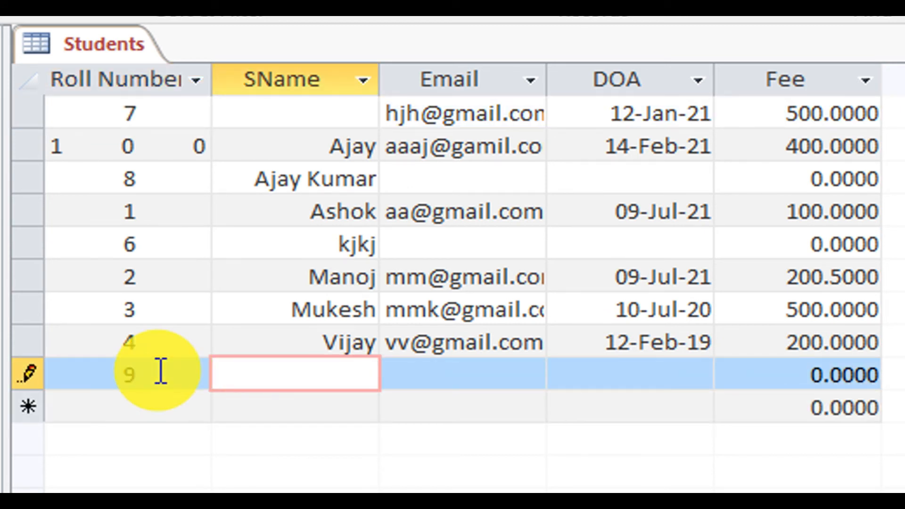
{"action": "type", "text": "Vijay"}
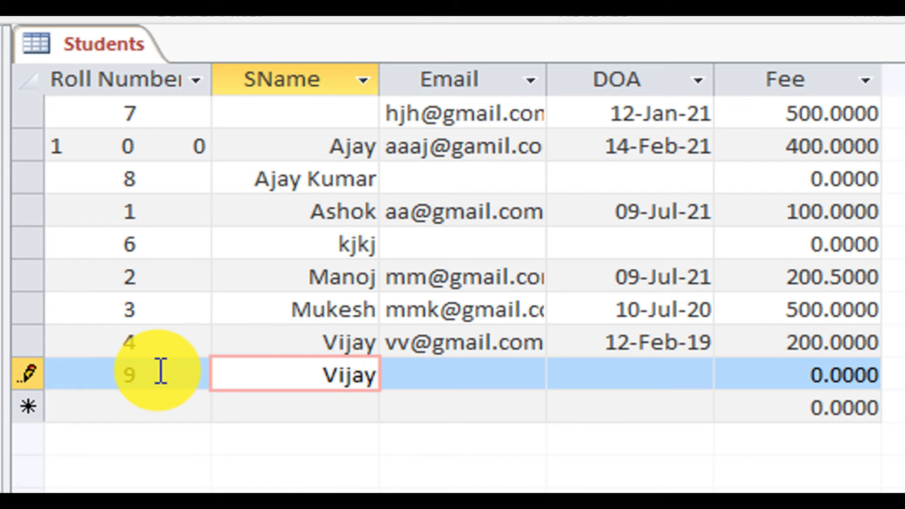
{"action": "key", "text": "Tab"}
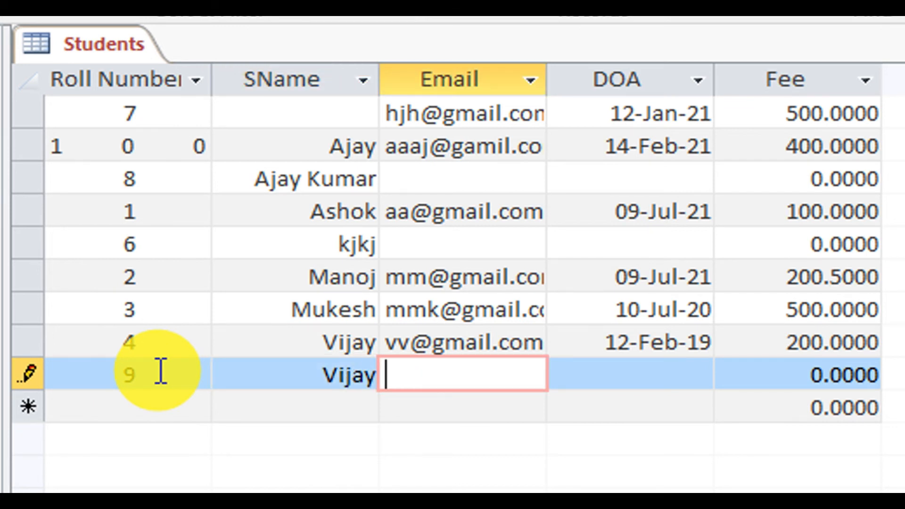
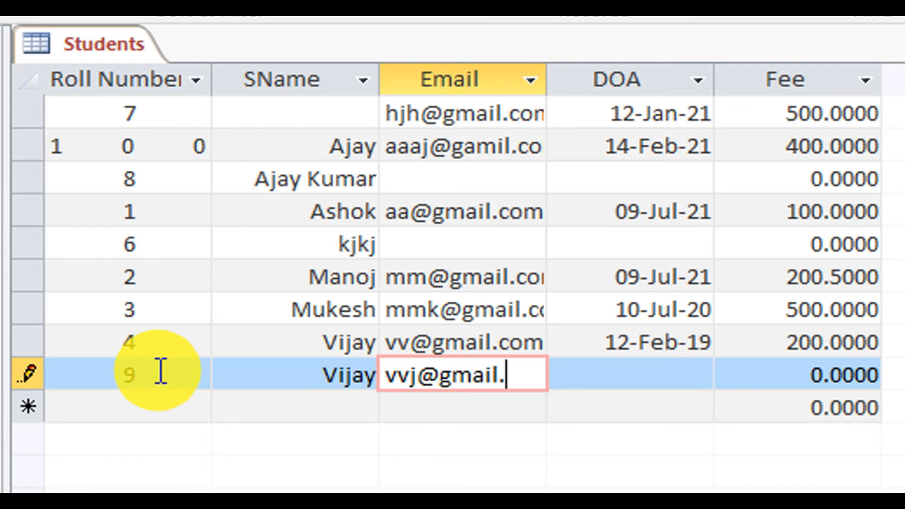
Fill in record 9's email, DOA 12-Sep-21 and Fee 500, saving the record.
{"action": "key", "text": "Tab"}
{"action": "type", "text": "1"}
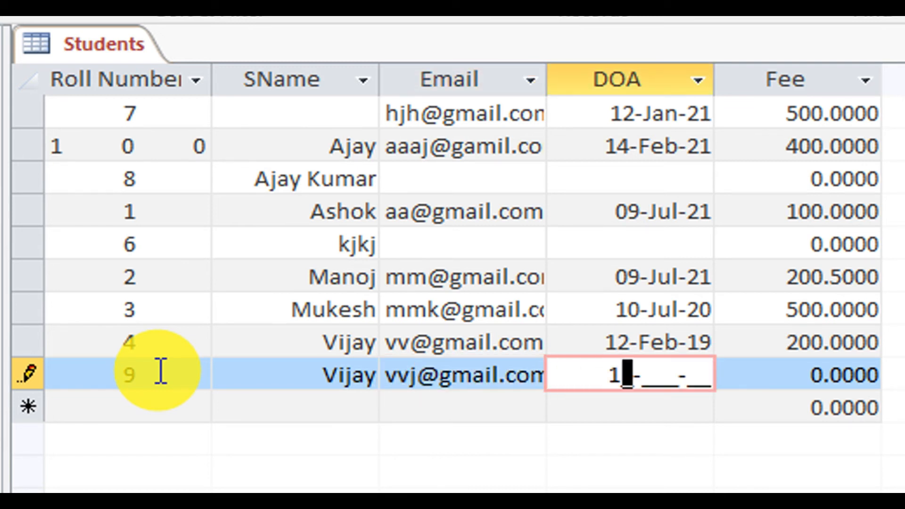
{"action": "type", "text": "2-Sep-"}
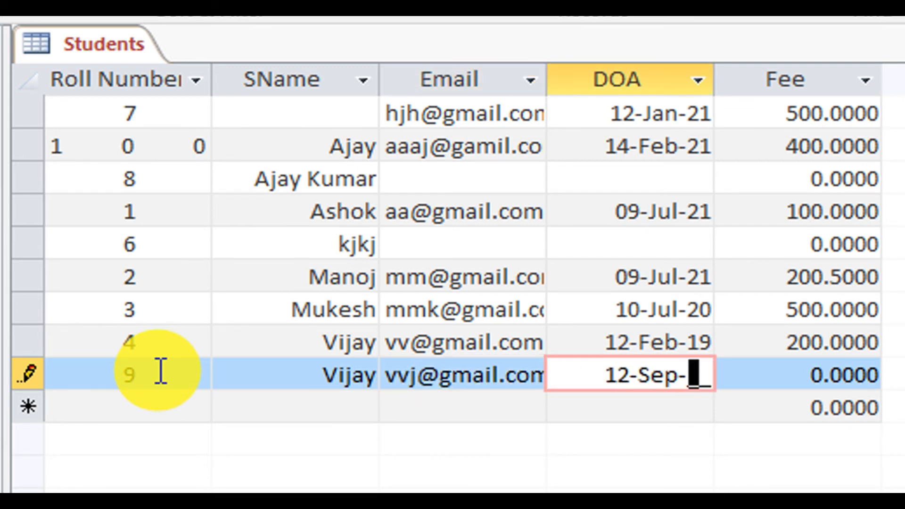
{"action": "type", "text": "21"}
{"action": "key", "text": "Tab"}
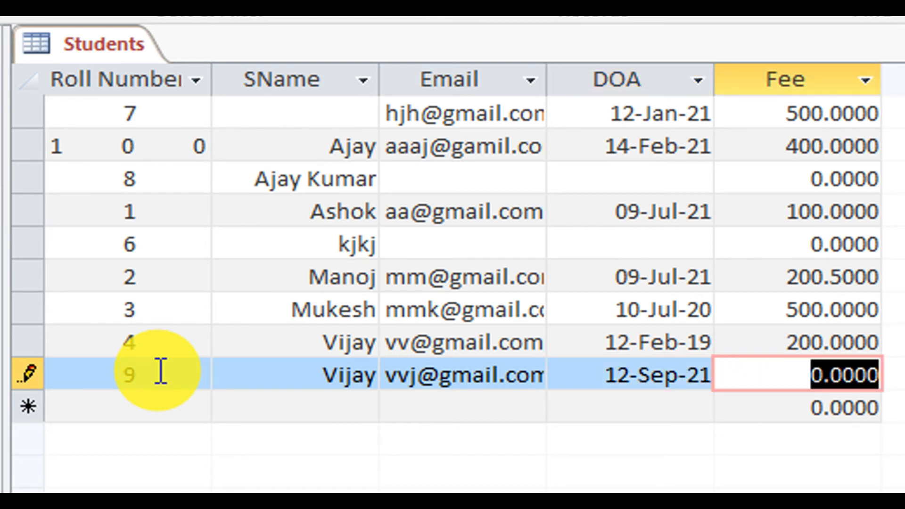
{"action": "type", "text": "500"}
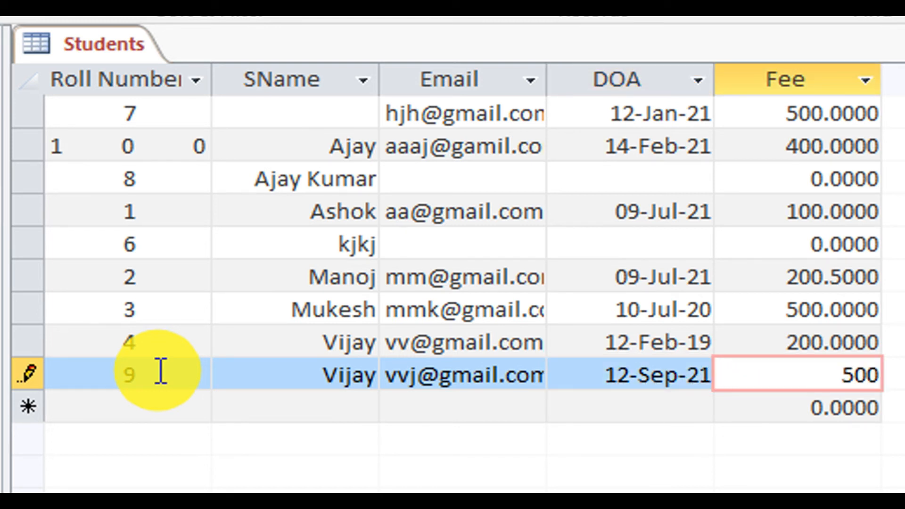
{"action": "key", "text": "Tab"}
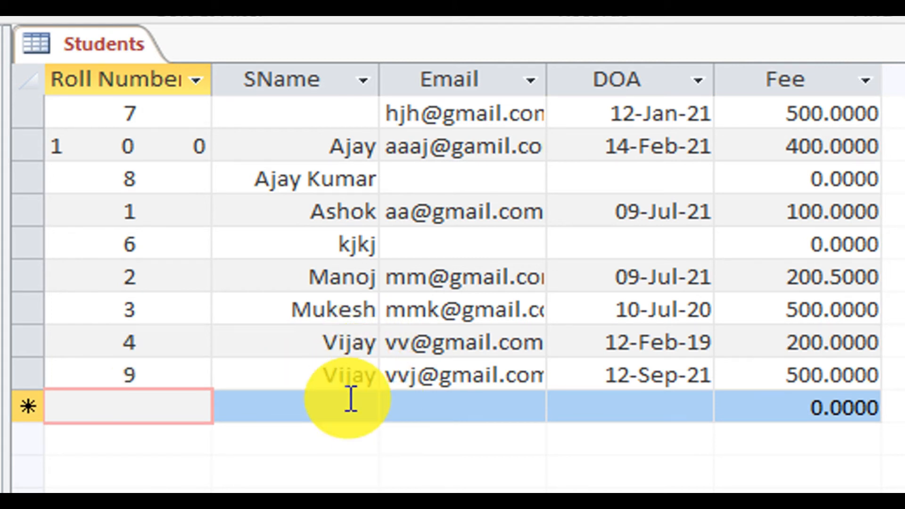
Open Design View and save the unique SName index, dismissing the duplicate-values error.
{"action": "right_click", "coordinate": [102, 47]}
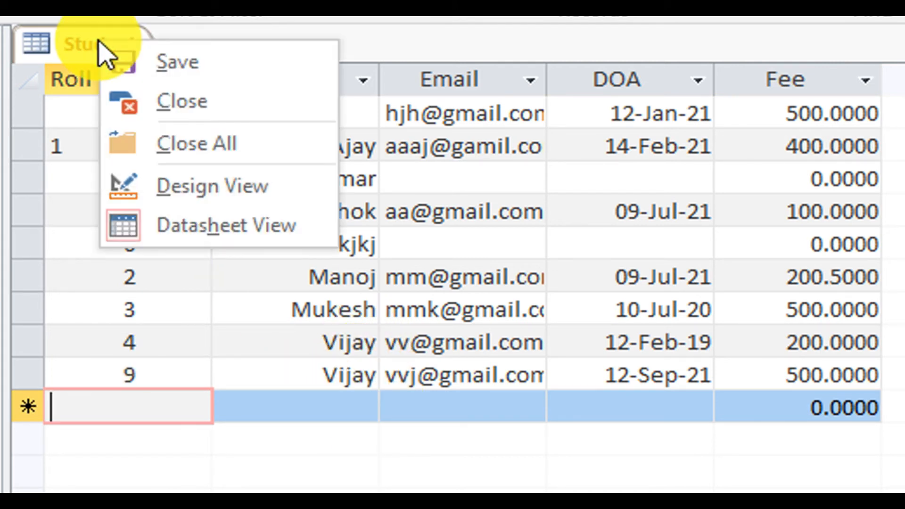
{"action": "left_click", "coordinate": [209, 196]}
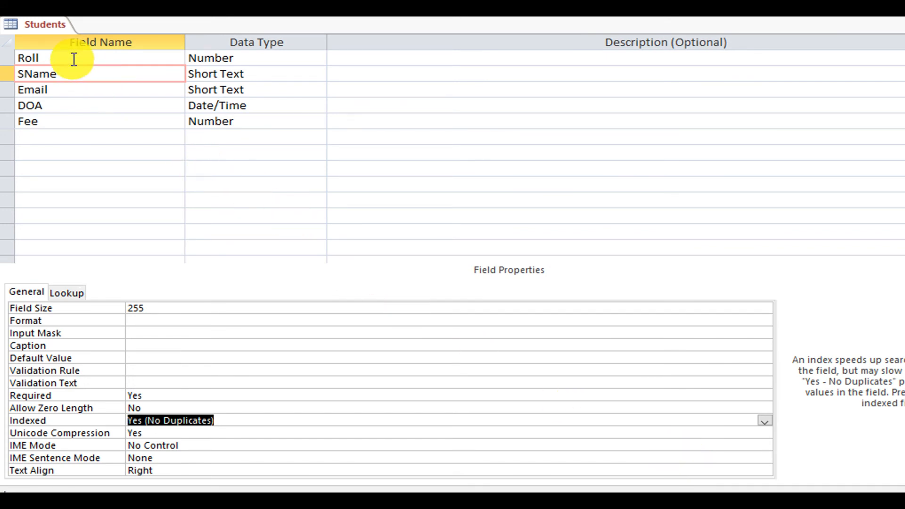
{"action": "right_click", "coordinate": [37, 29]}
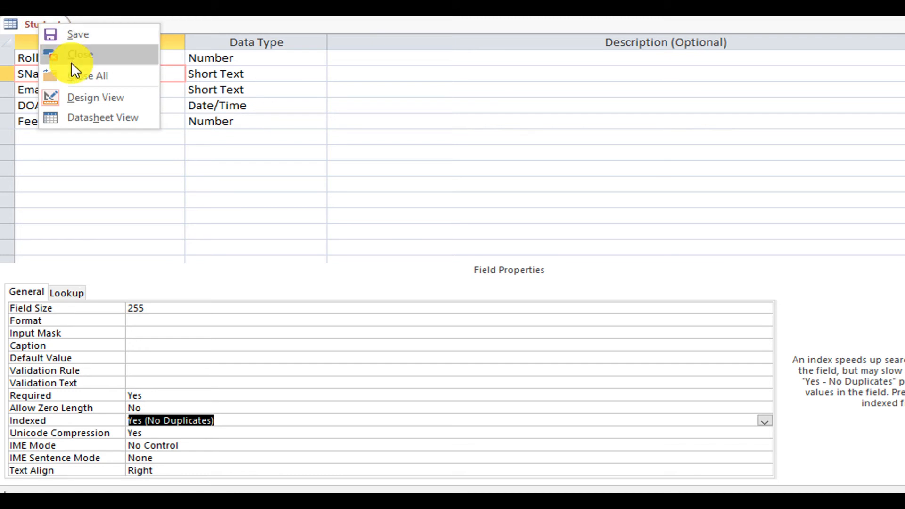
{"action": "left_click", "coordinate": [90, 36]}
{"action": "key", "text": "Return"}
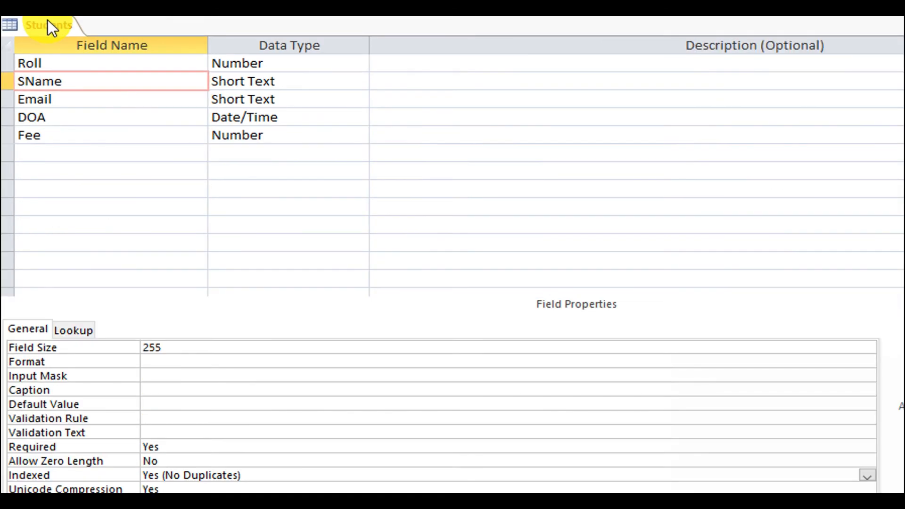
Retry saving the design, acknowledging the duplicate-values and save-failed notices.
{"action": "right_click", "coordinate": [44, 25]}
{"action": "left_click", "coordinate": [69, 30]}
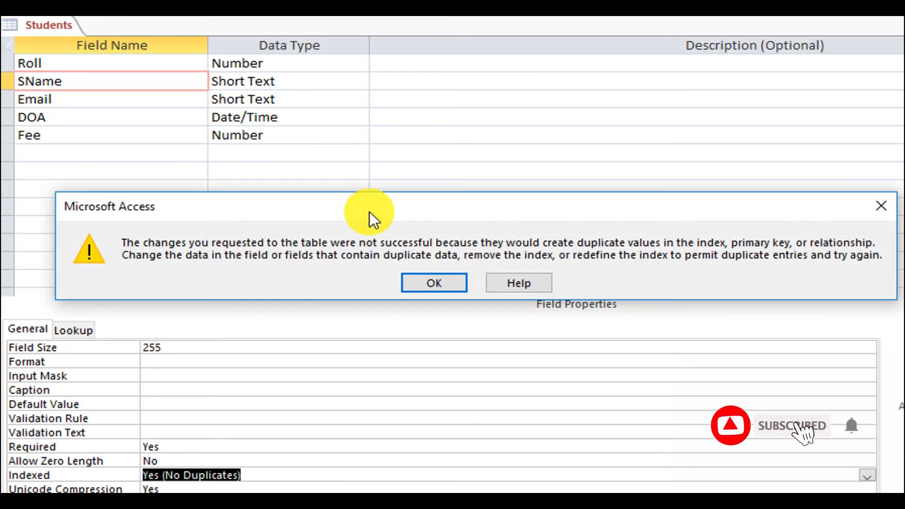
{"action": "left_click", "coordinate": [432, 282]}
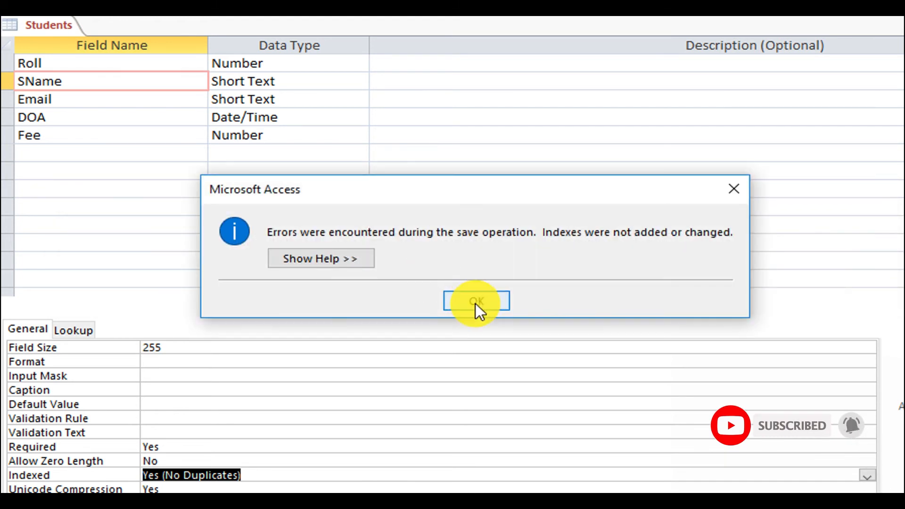
{"action": "left_click", "coordinate": [476, 304]}
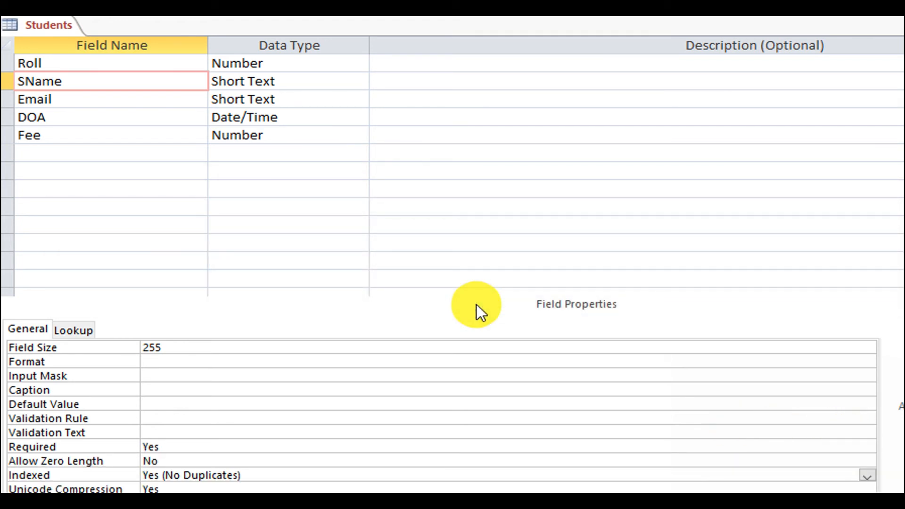
{"action": "right_click", "coordinate": [40, 30]}
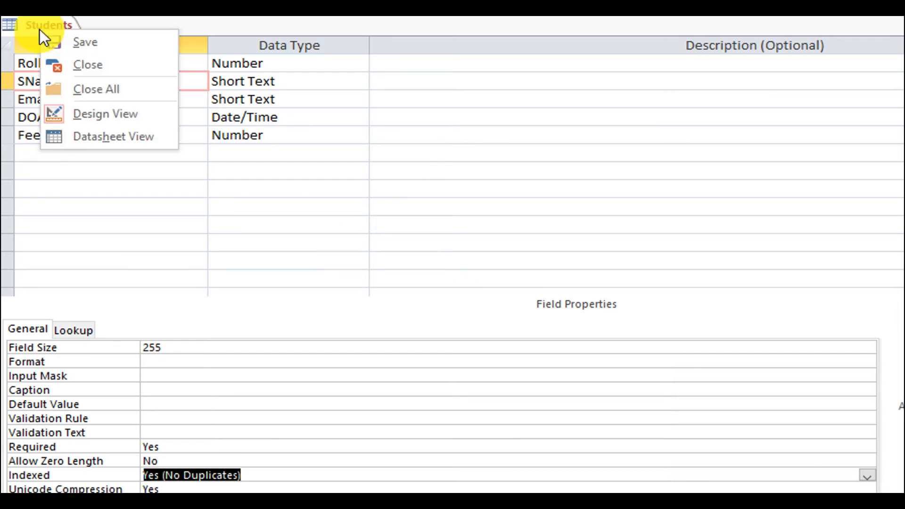
{"action": "left_click", "coordinate": [115, 44]}
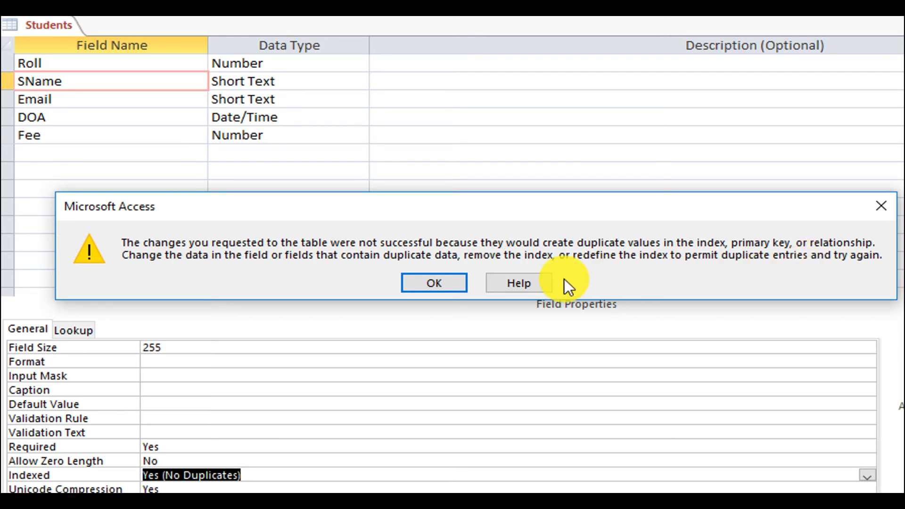
Dismiss both error dialogs and set SName's Indexed to Yes (Duplicates OK).
{"action": "left_click", "coordinate": [431, 283]}
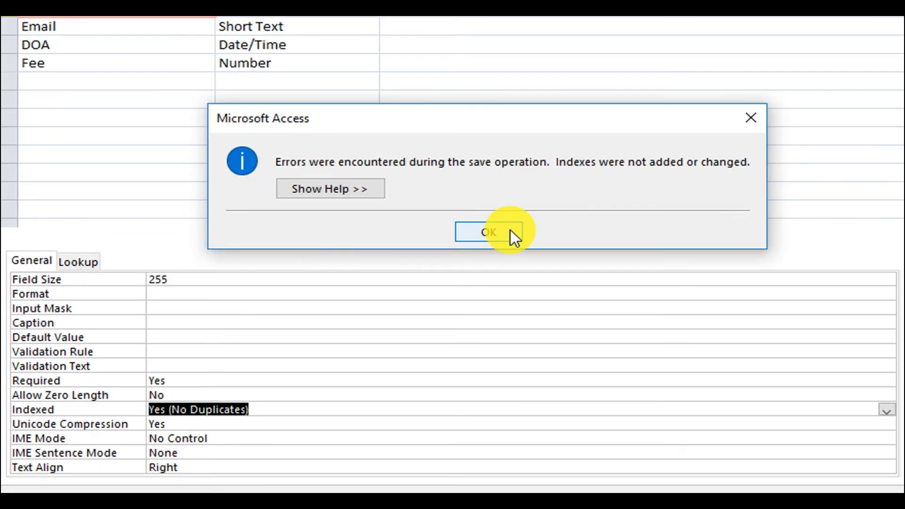
{"action": "left_click", "coordinate": [496, 302]}
{"action": "left_click", "coordinate": [886, 410]}
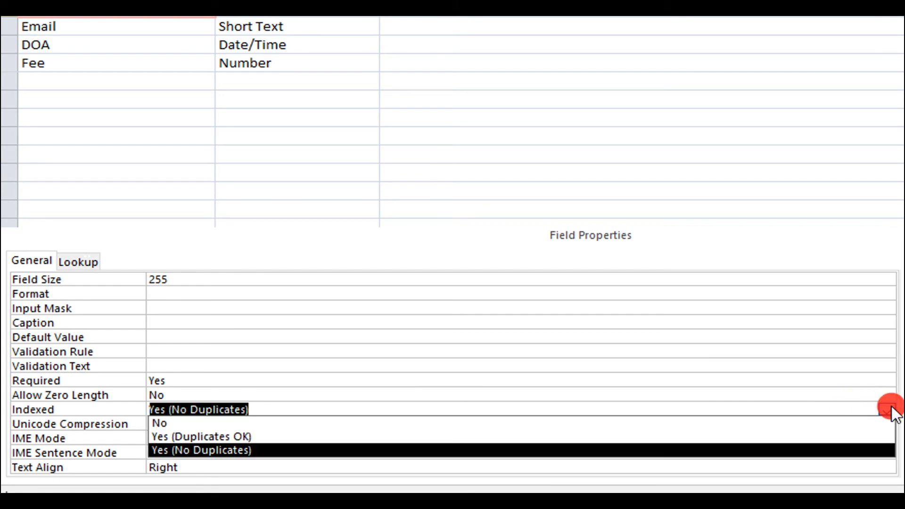
{"action": "left_click", "coordinate": [765, 436]}
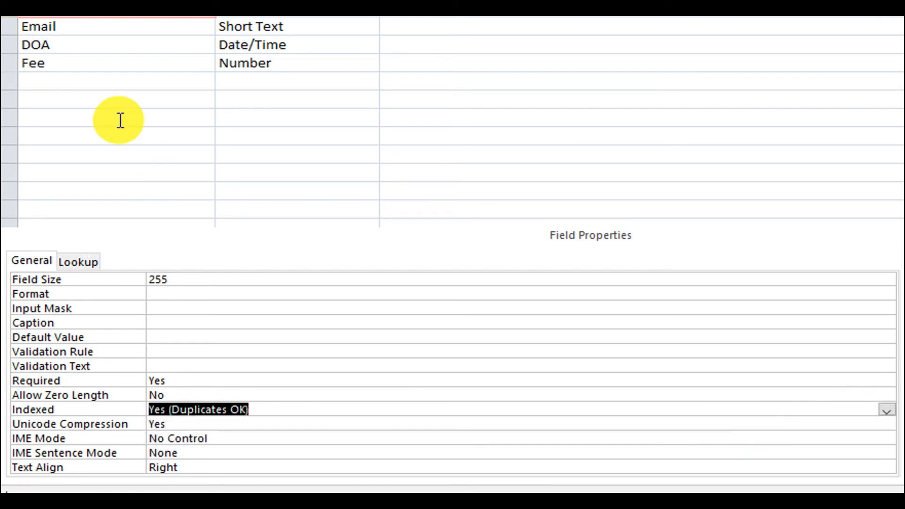
{"action": "left_click", "coordinate": [84, 17]}
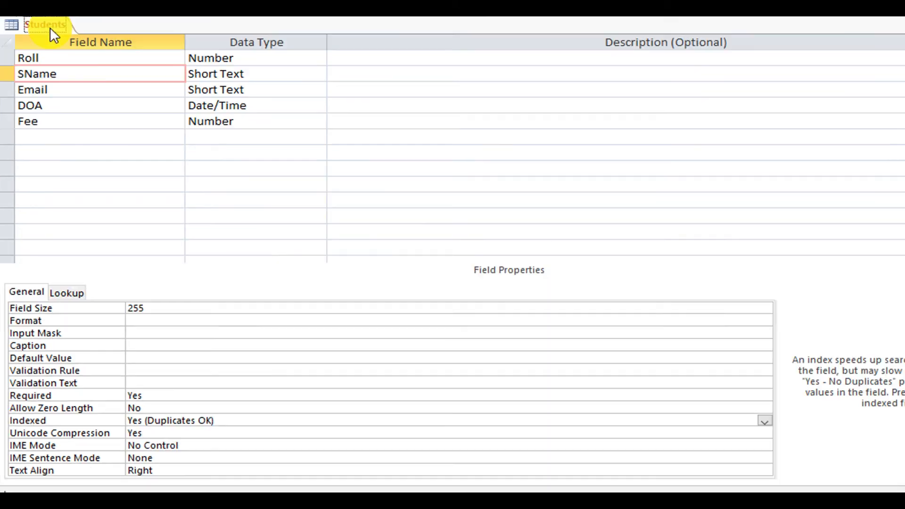
Save the table design and switch back to Datasheet View.
{"action": "right_click", "coordinate": [50, 28]}
{"action": "left_click", "coordinate": [76, 36]}
{"action": "right_click", "coordinate": [24, 21]}
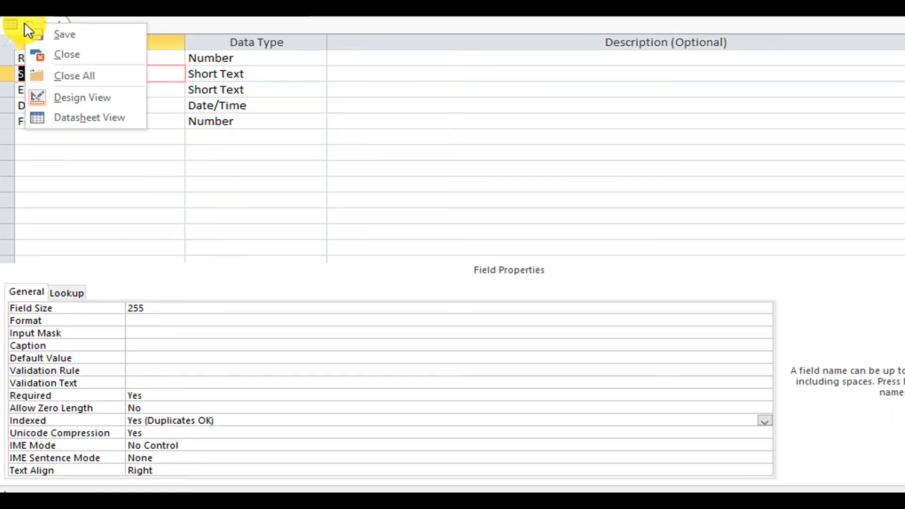
{"action": "left_click", "coordinate": [96, 116]}
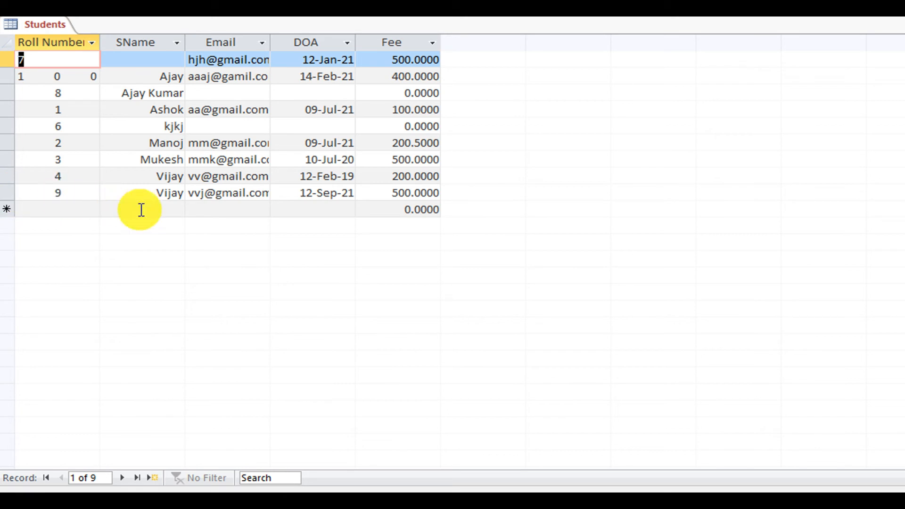
Prefix record 9's name with K, then set SName's Indexed to Yes (No Duplicates).
{"action": "left_click", "coordinate": [159, 194]}
{"action": "type", "text": "K"}
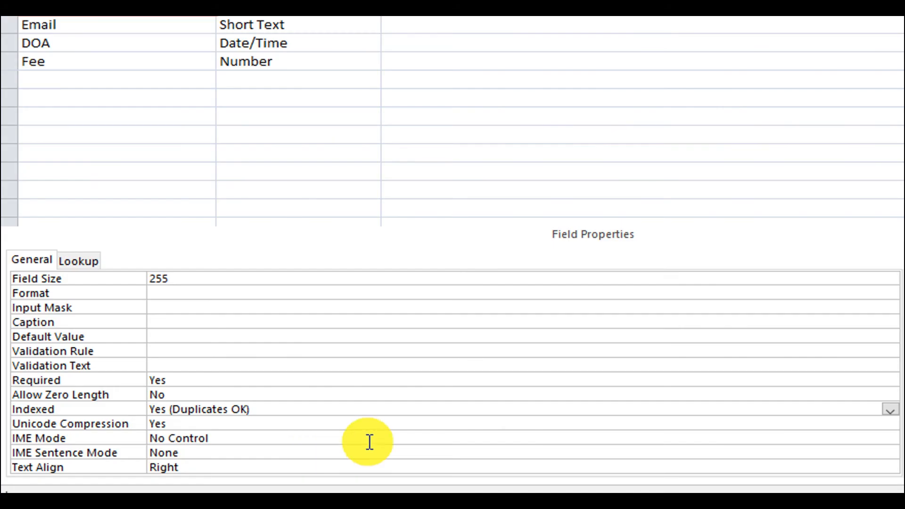
{"action": "left_click", "coordinate": [890, 410]}
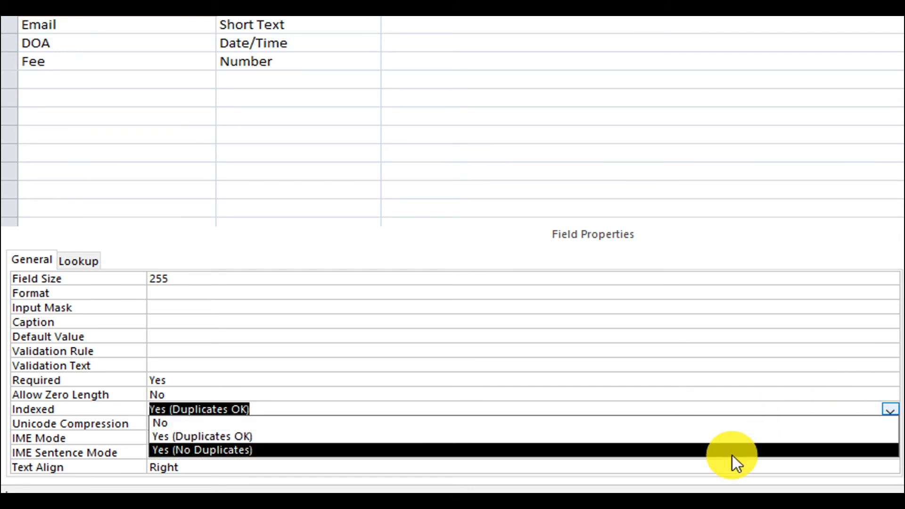
{"action": "left_click", "coordinate": [732, 451]}
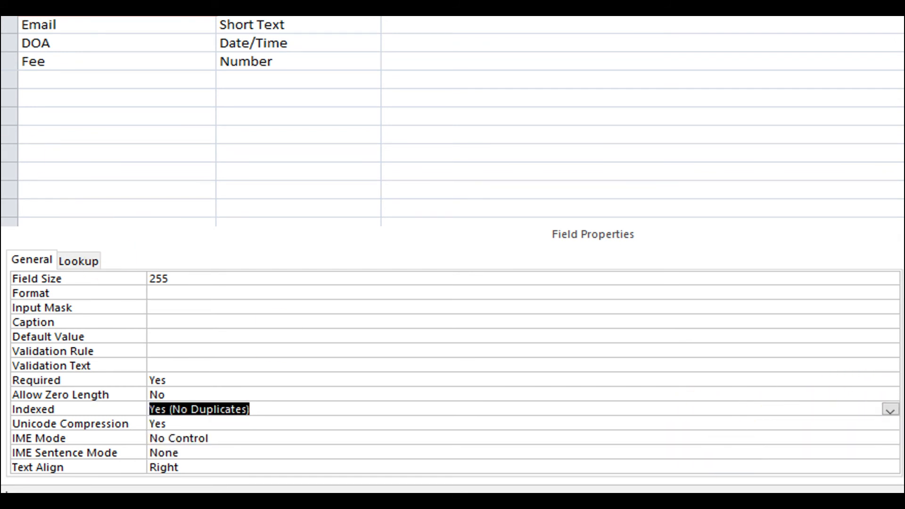
Save the table design and switch back to Datasheet View.
{"action": "right_click", "coordinate": [52, 16]}
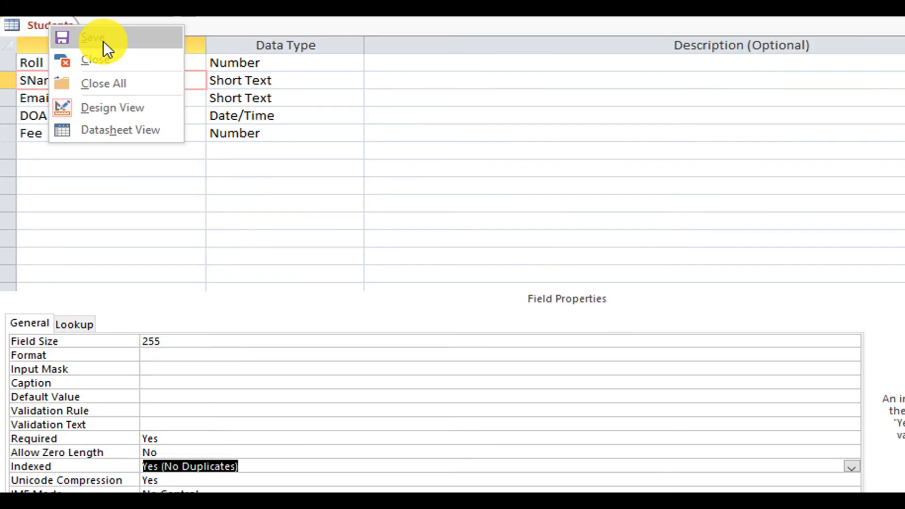
{"action": "left_click", "coordinate": [103, 41]}
{"action": "right_click", "coordinate": [59, 20]}
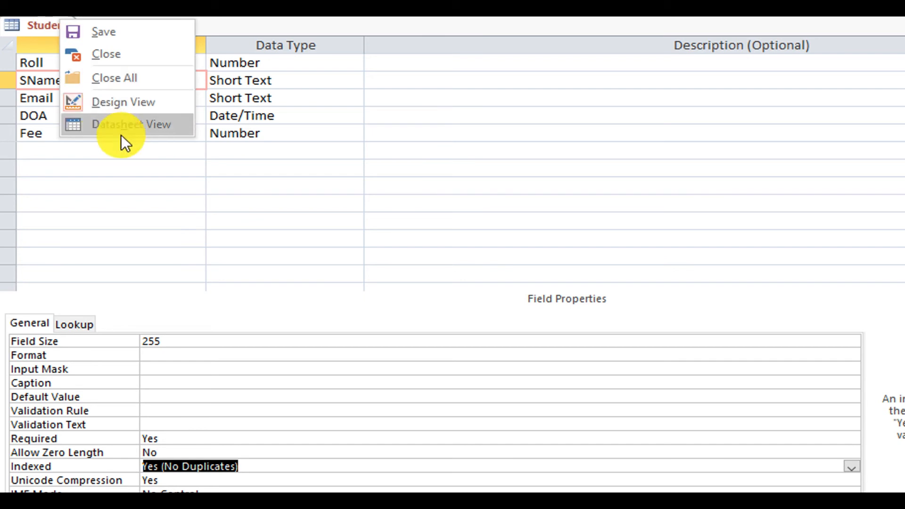
{"action": "left_click", "coordinate": [143, 123]}
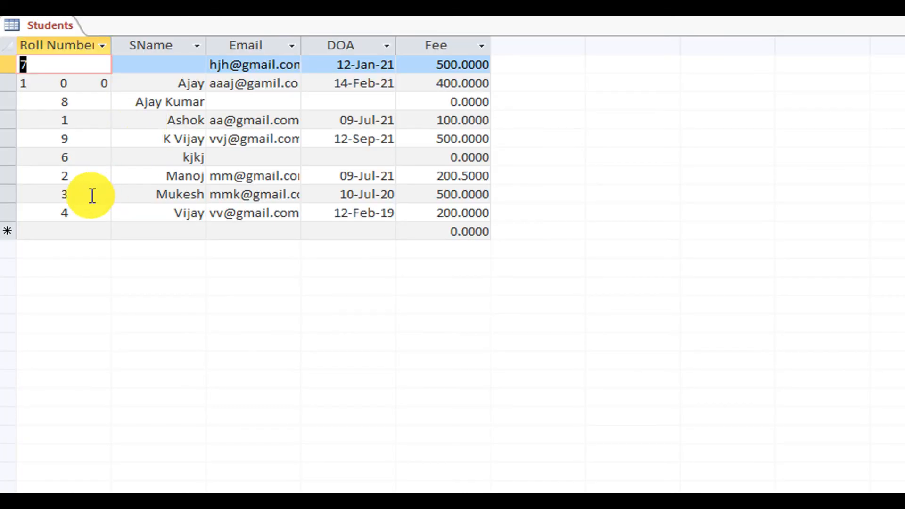
Enter record 10 with the duplicate name, DOA 13-Mar-21 and Fee 300, and try saving it.
{"action": "left_click", "coordinate": [69, 231]}
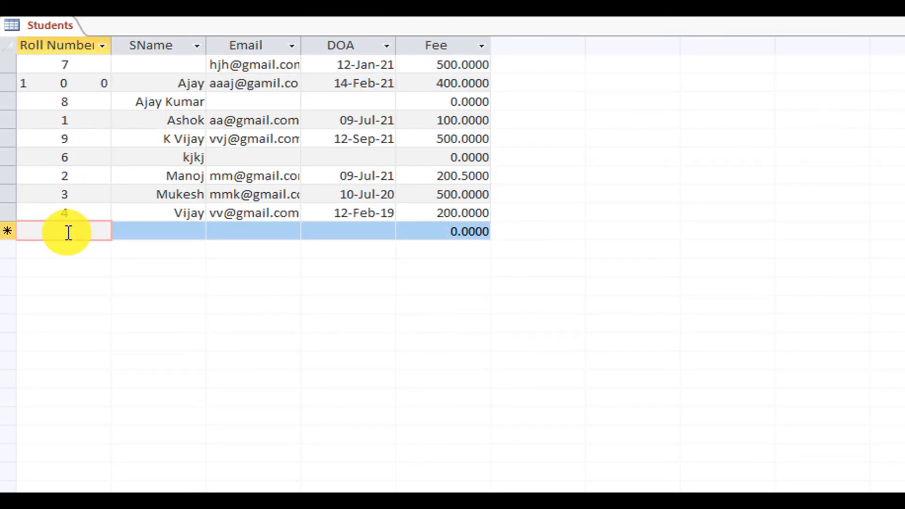
{"action": "type", "text": "13-"}
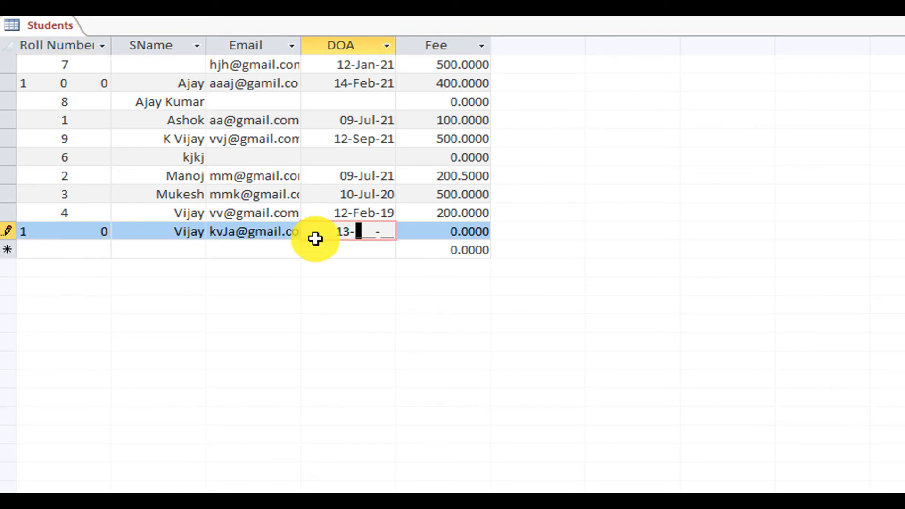
{"action": "type", "text": "Mar21"}
{"action": "key", "text": "Tab"}
{"action": "type", "text": "300"}
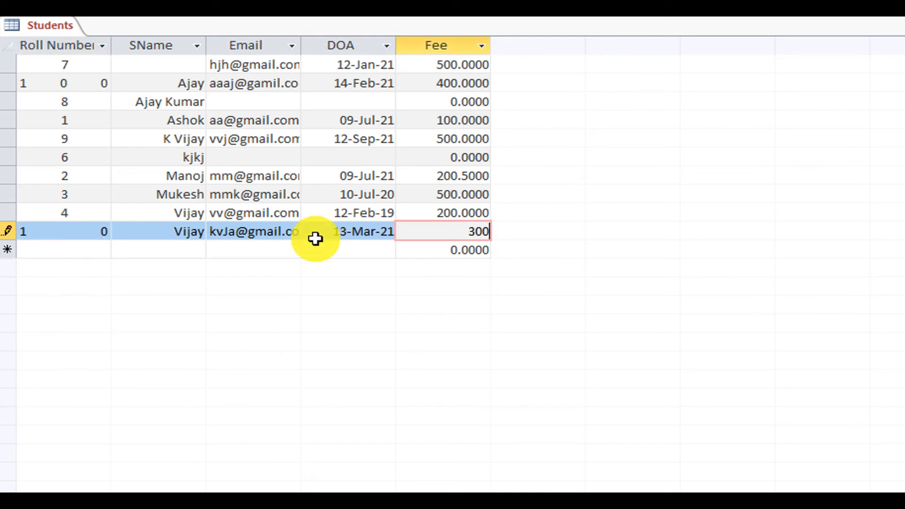
{"action": "key", "text": "Return"}
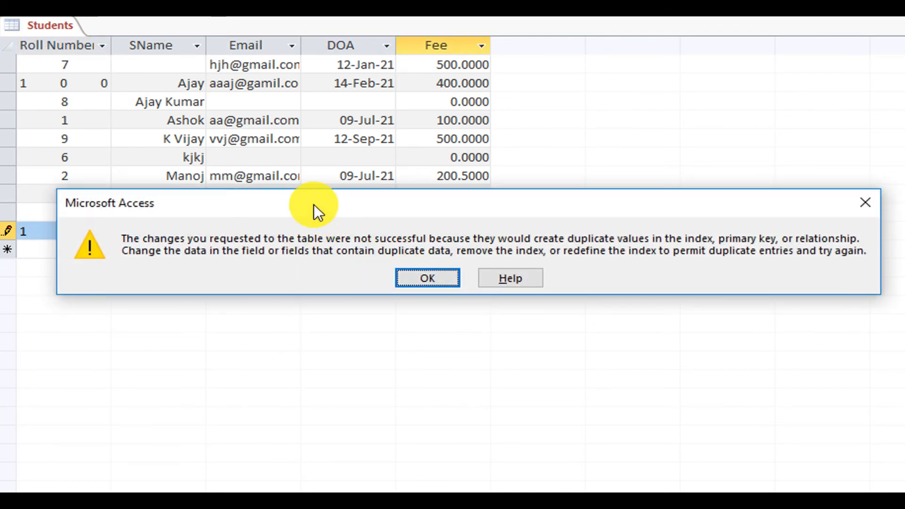
Acknowledge the duplicate-values error and prefix record 10's name with M.
{"action": "left_click_drag", "start_coordinate": [313, 205], "coordinate": [334, 285]}
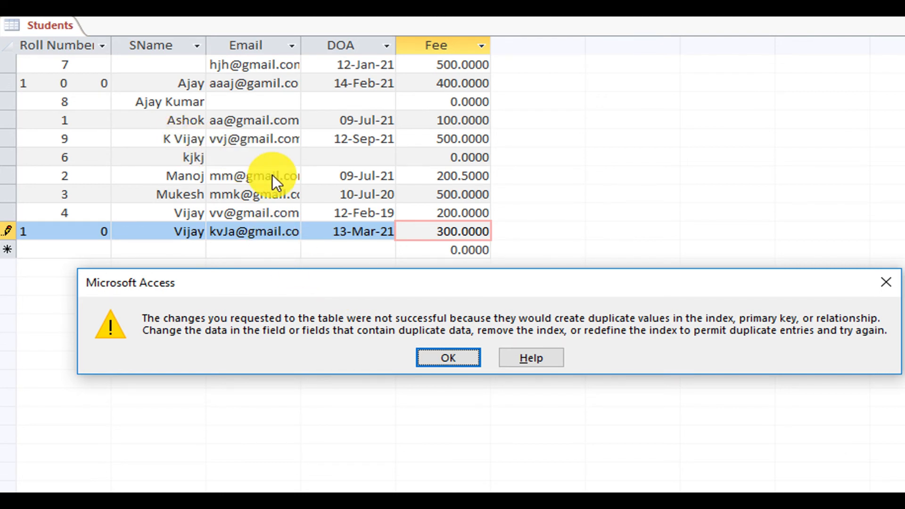
{"action": "left_click", "coordinate": [437, 360]}
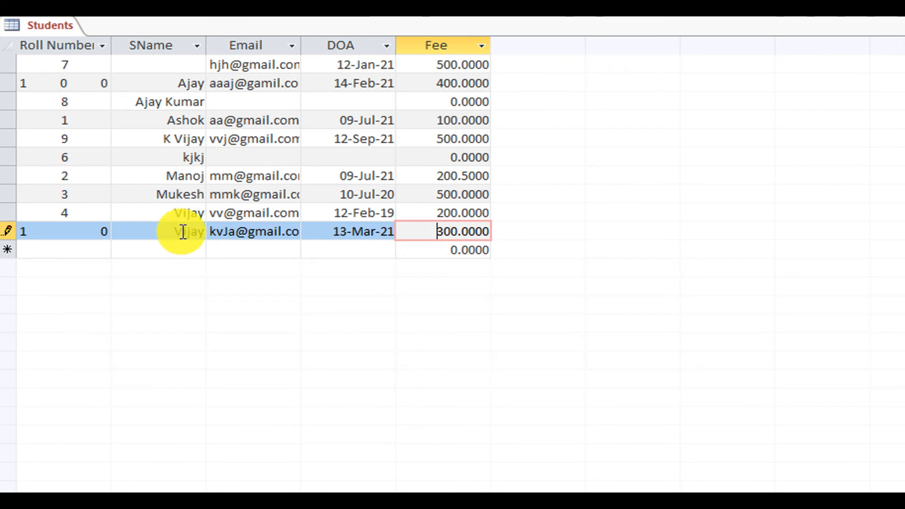
{"action": "left_click", "coordinate": [168, 231]}
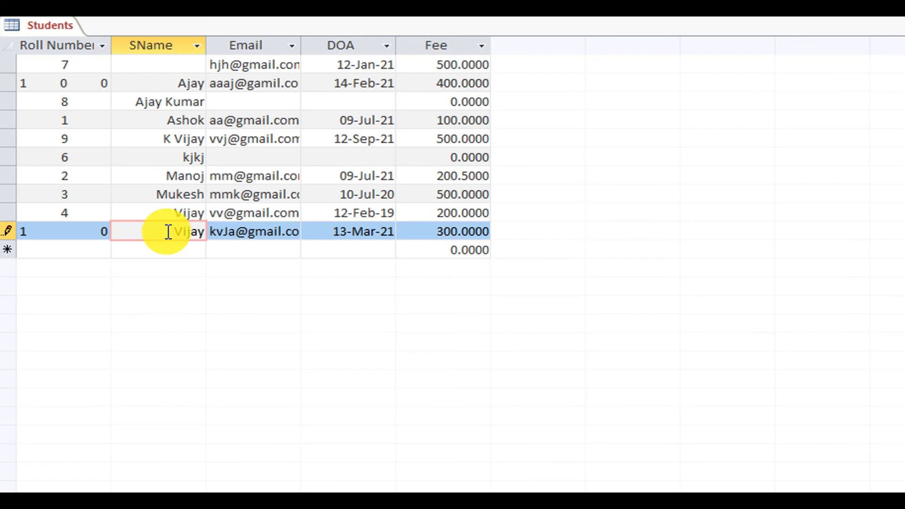
{"action": "type", "text": "M"}
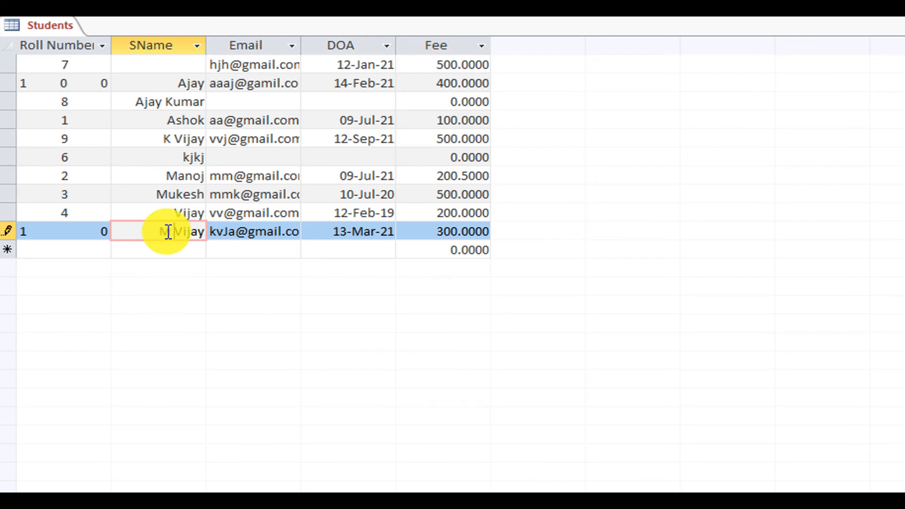
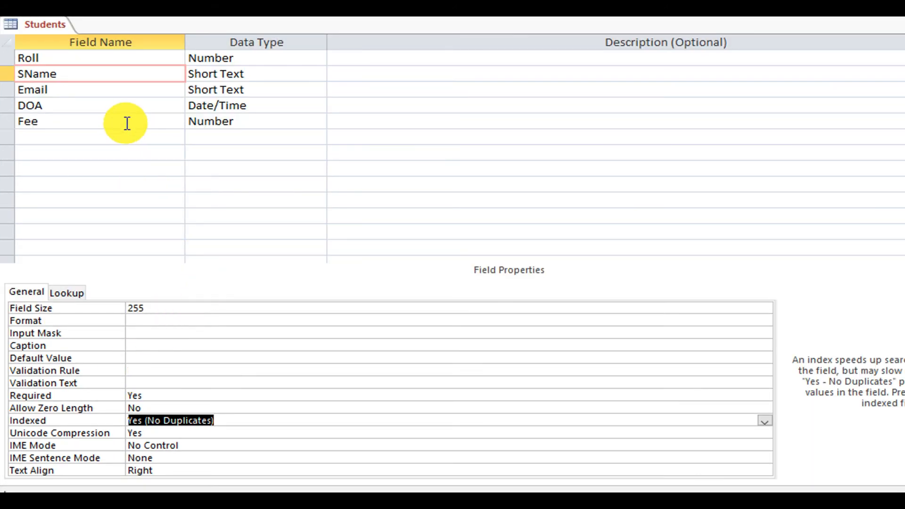
Set the Fee field's validation rule to <=5000.
{"action": "left_click", "coordinate": [126, 118]}
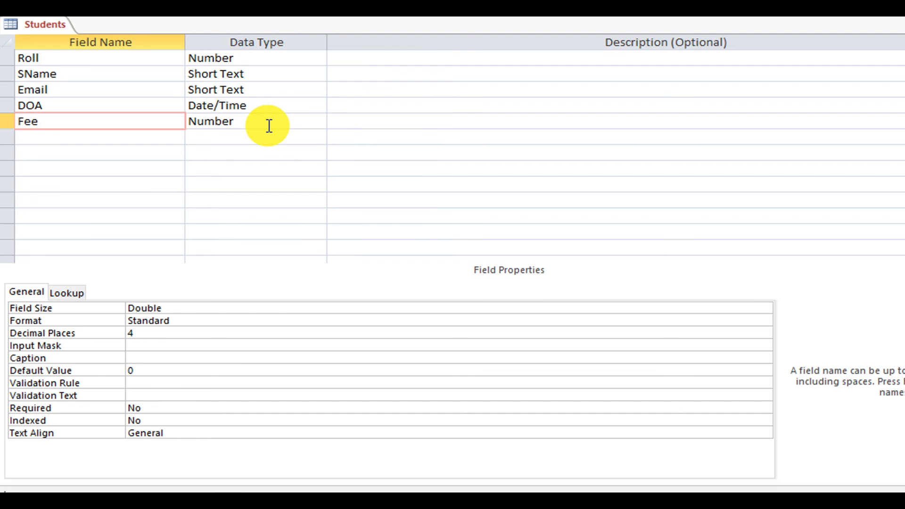
{"action": "left_click", "coordinate": [179, 385]}
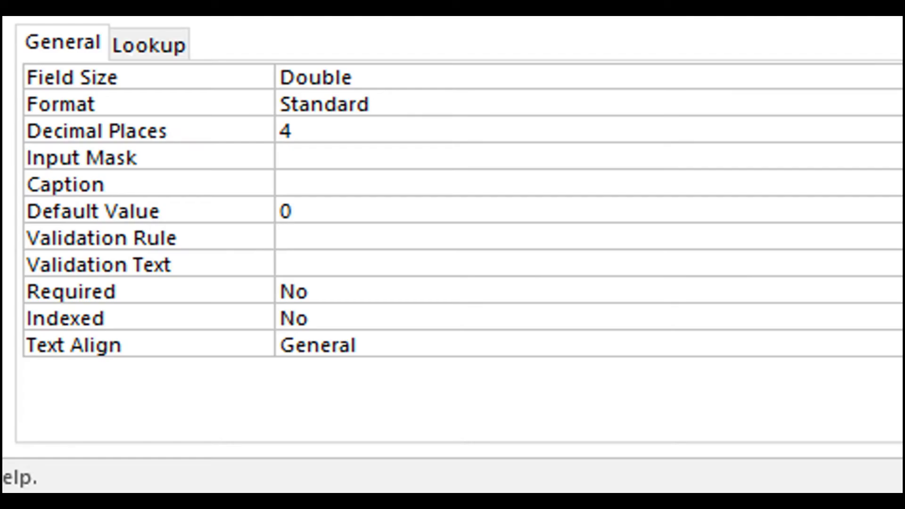
{"action": "type", "text": "<=5000"}
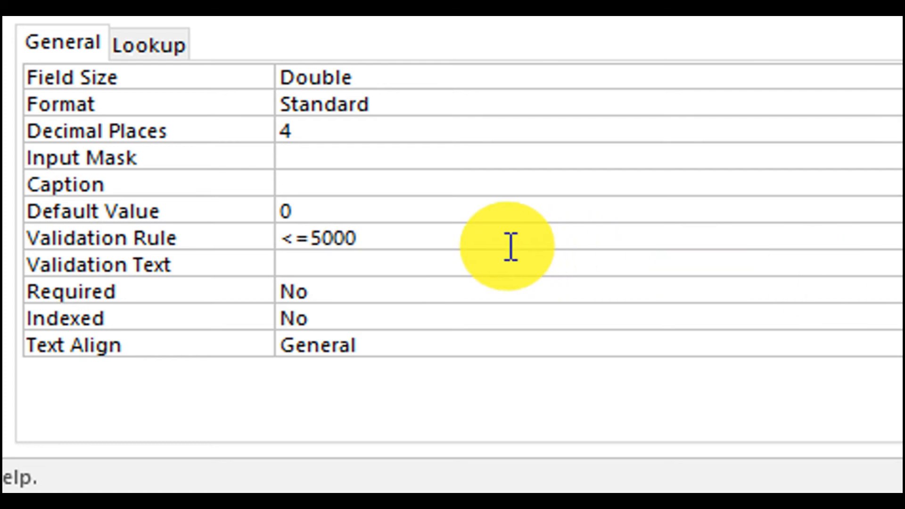
Give Fee the validation text 'Enter below 5000' and save the table design.
{"action": "left_click_drag", "start_coordinate": [510, 246], "coordinate": [281, 246]}
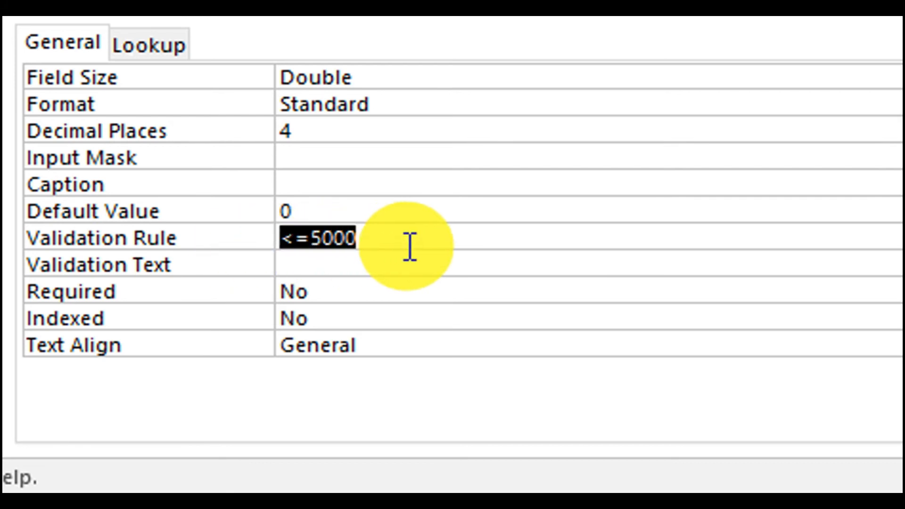
{"action": "left_click", "coordinate": [335, 267]}
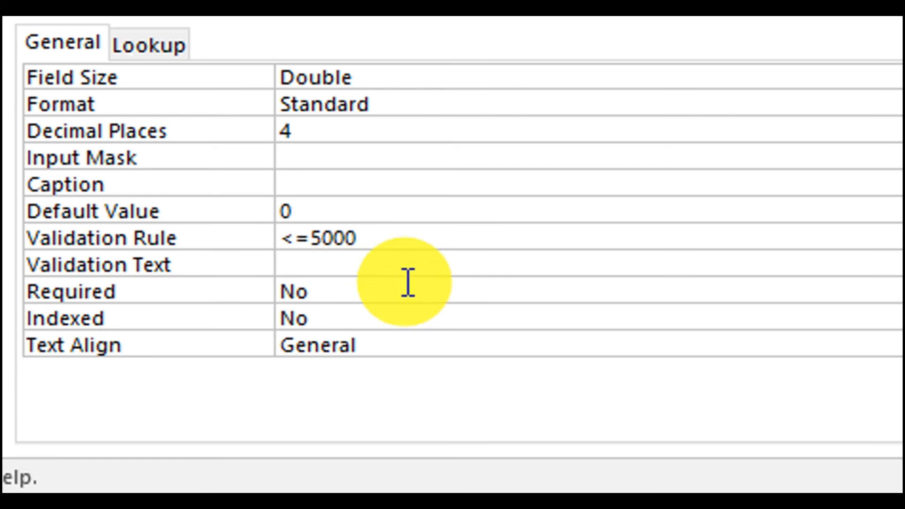
{"action": "type", "text": "Ent"}
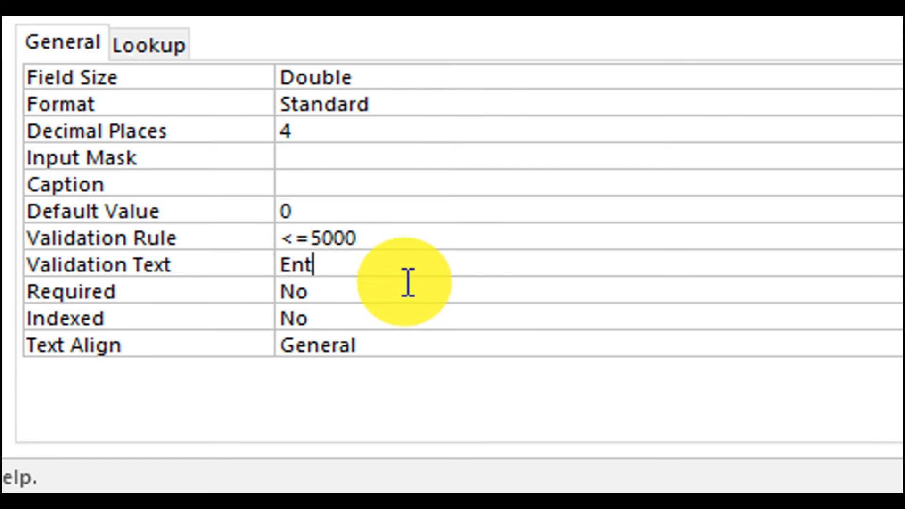
{"action": "type", "text": "er bel"}
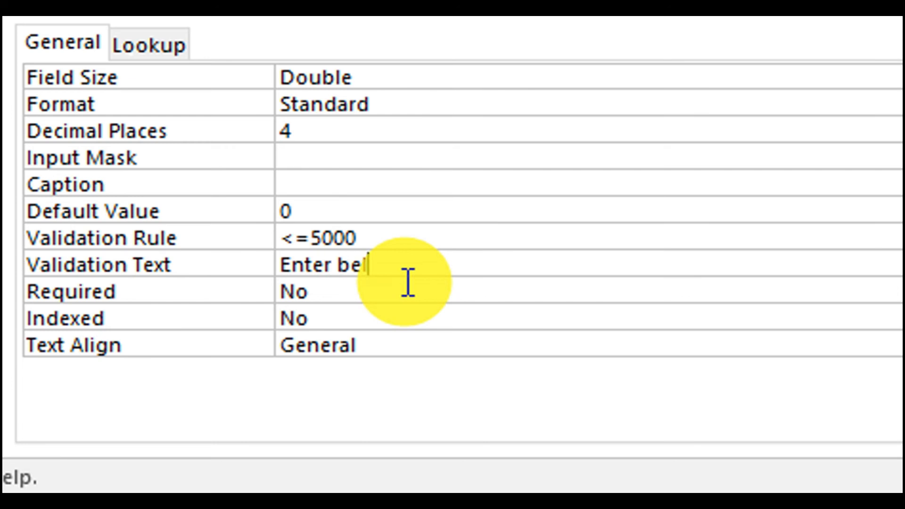
{"action": "type", "text": "ow 500"}
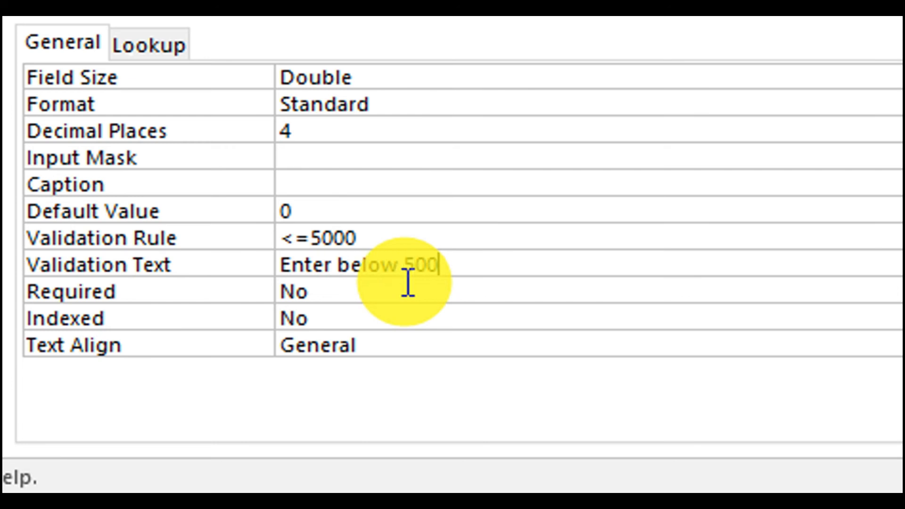
{"action": "type", "text": "0"}
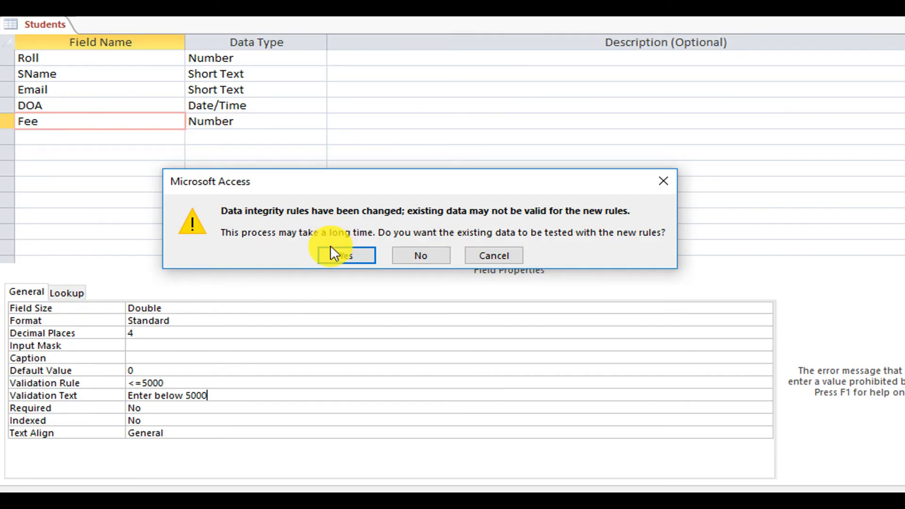
{"action": "left_click", "coordinate": [330, 251]}
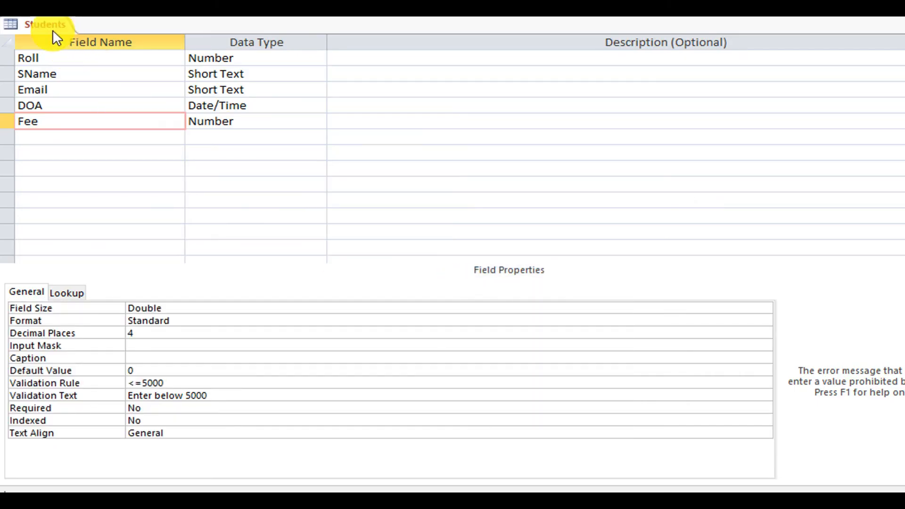
In Datasheet View, add record 14 with a Fee of 7000 to test the rule.
{"action": "right_click", "coordinate": [44, 23]}
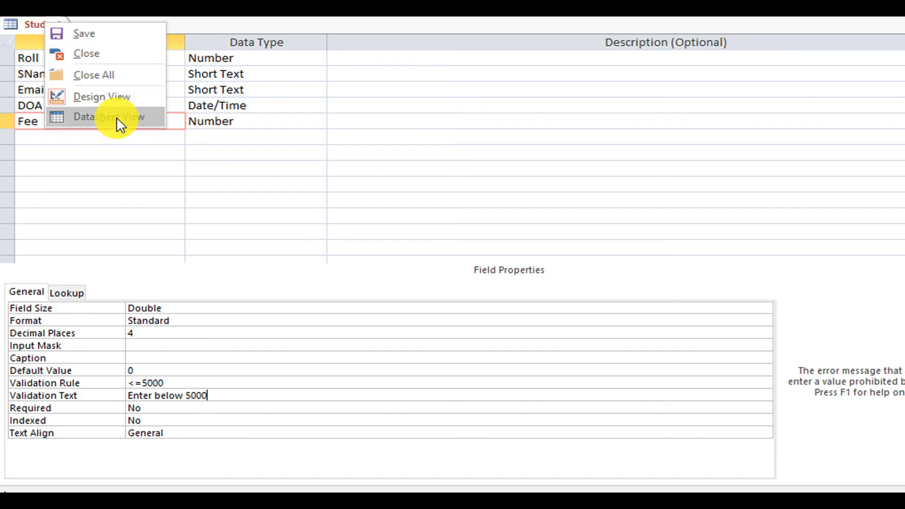
{"action": "left_click", "coordinate": [117, 118]}
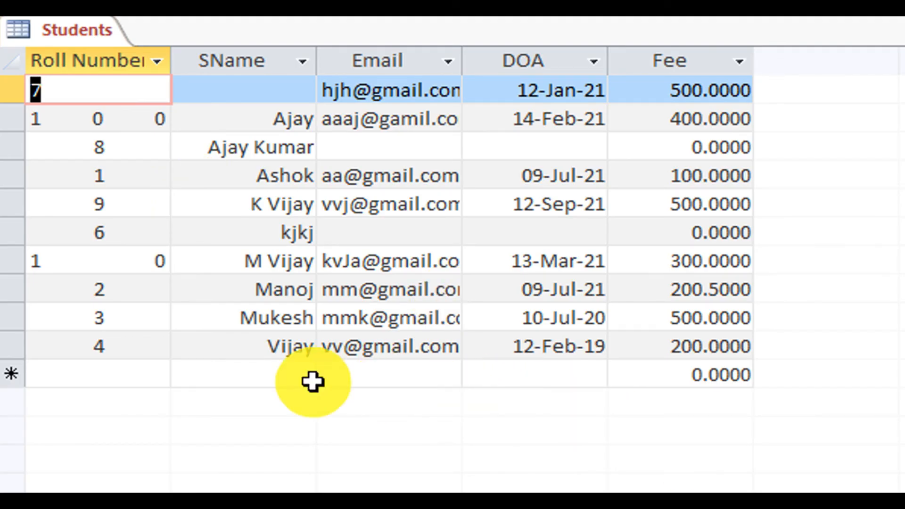
{"action": "left_click", "coordinate": [114, 376]}
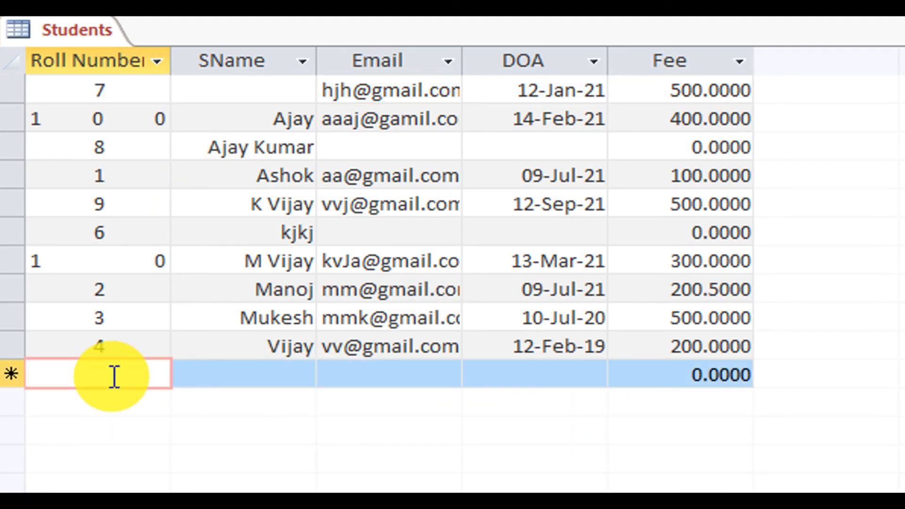
{"action": "type", "text": "14"}
{"action": "key", "text": "Tab"}
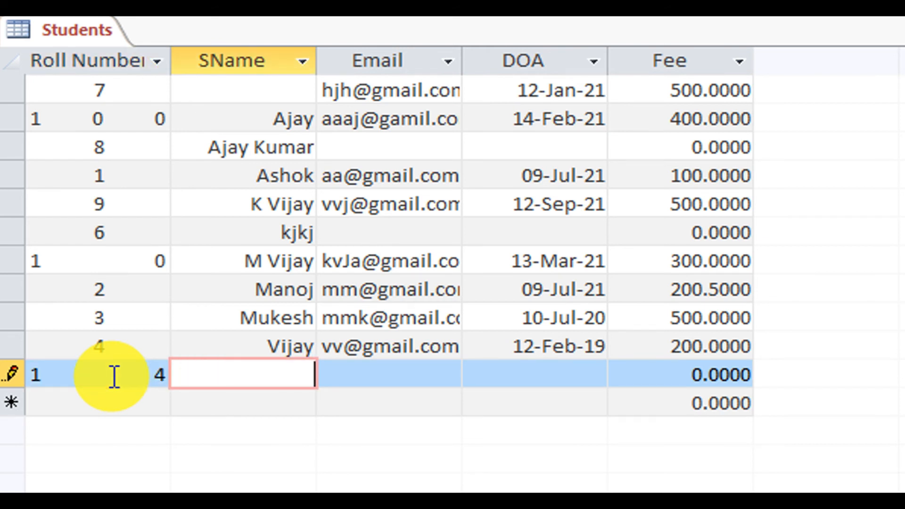
{"action": "type", "text": "hdsfdjh"}
{"action": "key", "text": "Tab"}
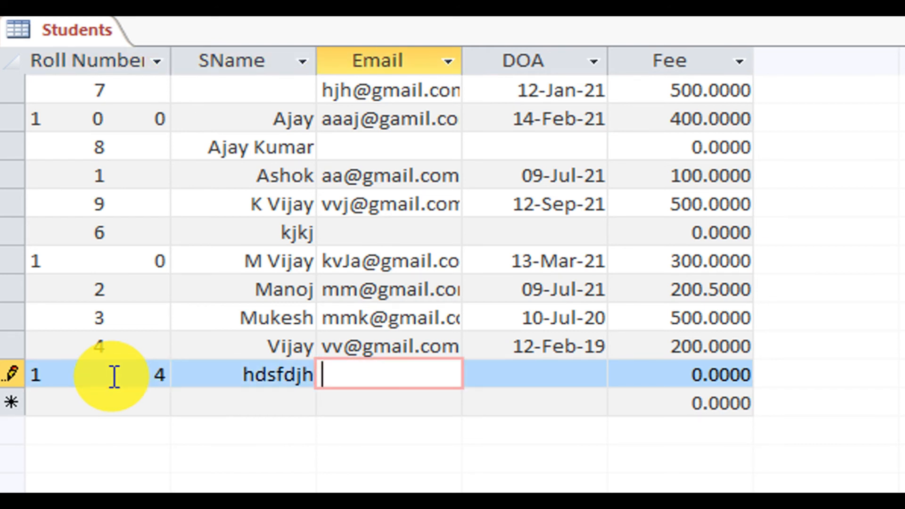
{"action": "type", "text": "jkgjfkgj"}
{"action": "key", "text": "Tab"}
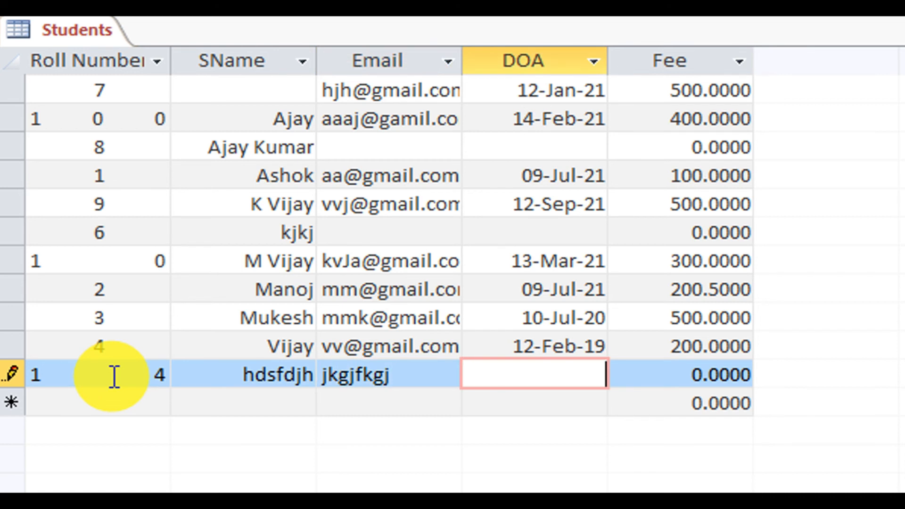
{"action": "key", "text": "Tab"}
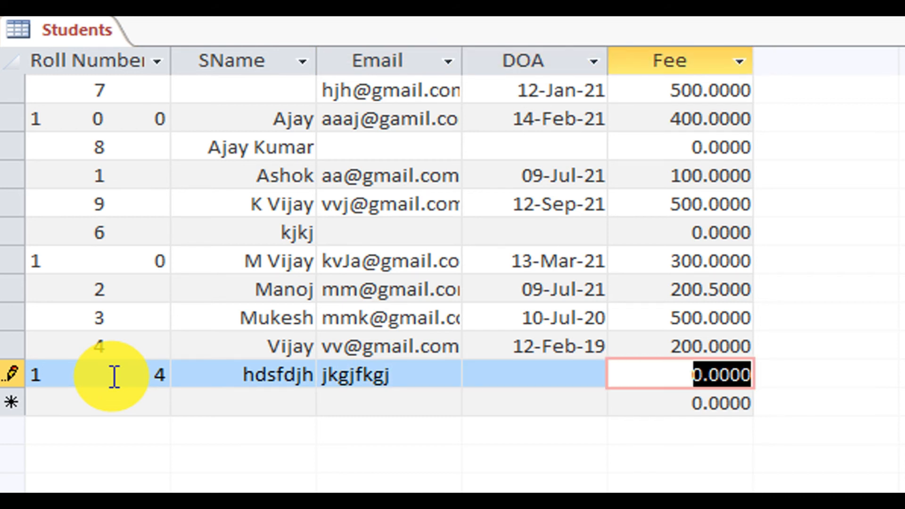
{"action": "type", "text": "7000"}
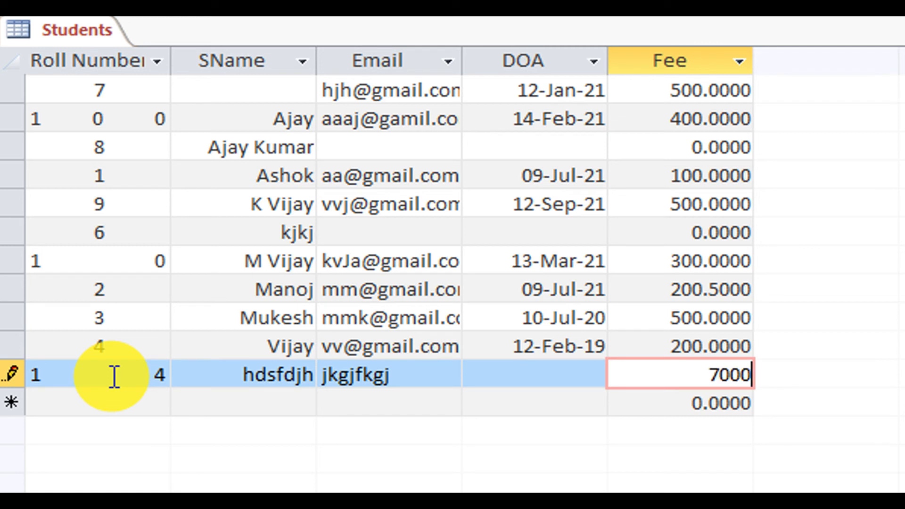
{"action": "key", "text": "Tab"}
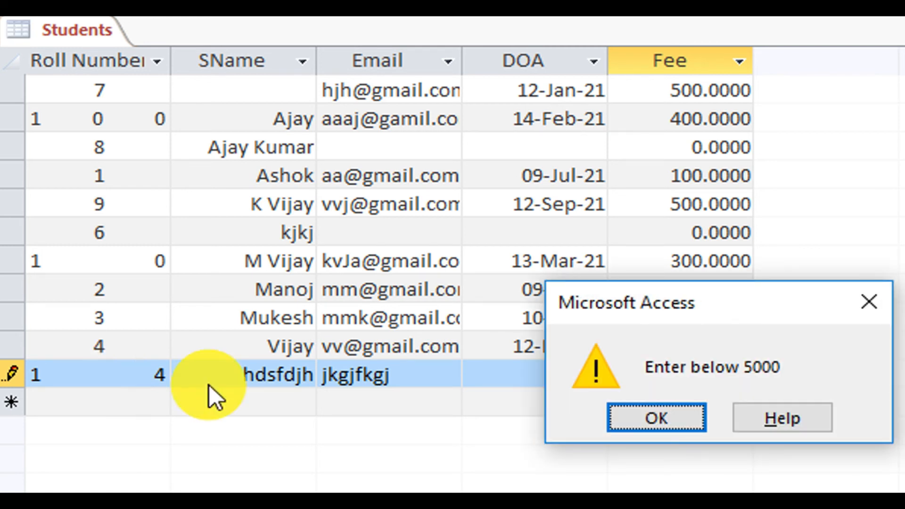
Dismiss the 'Enter below 5000' error and save the record with Fee 5000 instead.
{"action": "left_click", "coordinate": [669, 415]}
{"action": "key", "text": "BackSpace"}
{"action": "key", "text": "BackSpace"}
{"action": "key", "text": "BackSpace"}
{"action": "key", "text": "BackSpace"}
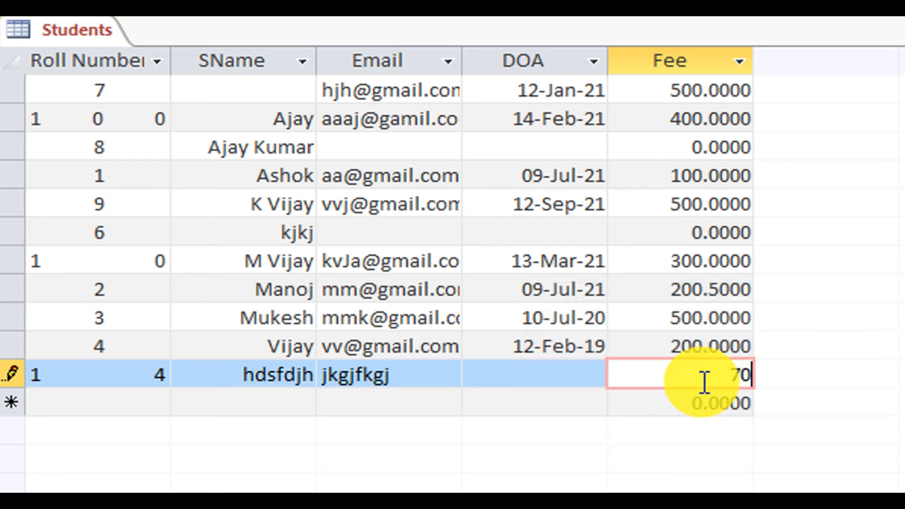
{"action": "type", "text": "5000"}
{"action": "key", "text": "Return"}
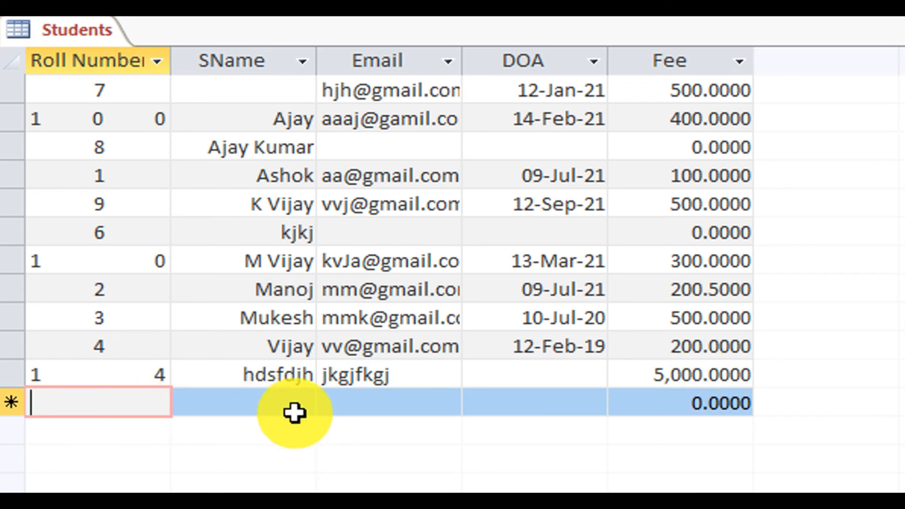
Give DOA the validation rule <=Date() in Design View and save, accepting the data check.
{"action": "right_click", "coordinate": [94, 33]}
{"action": "left_click", "coordinate": [226, 157]}
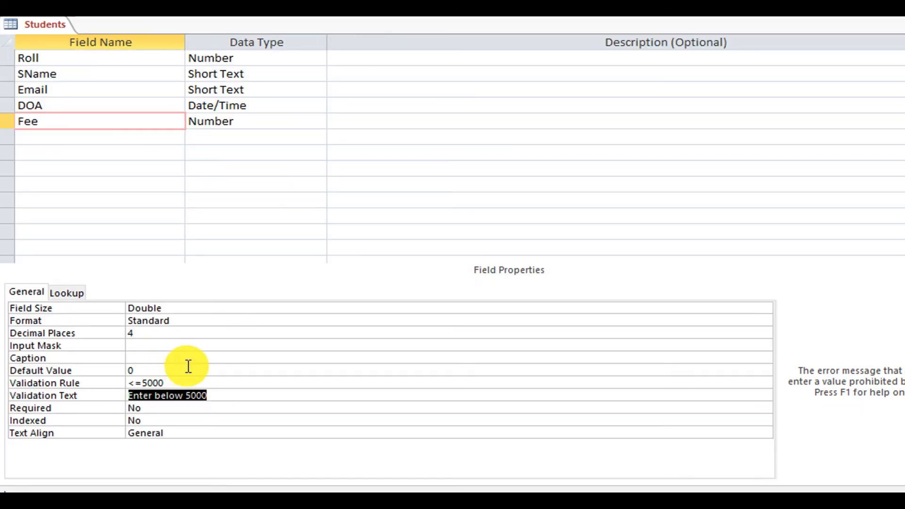
{"action": "left_click", "coordinate": [123, 105]}
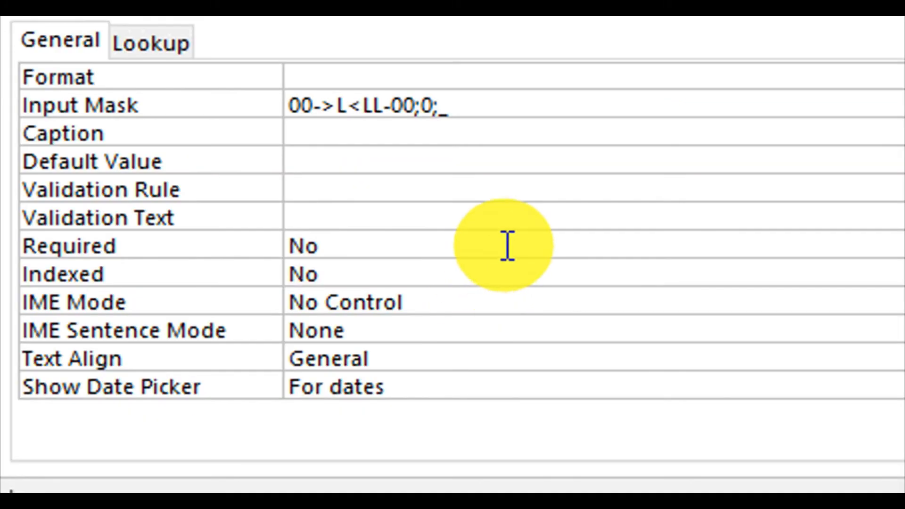
{"action": "left_click", "coordinate": [581, 188]}
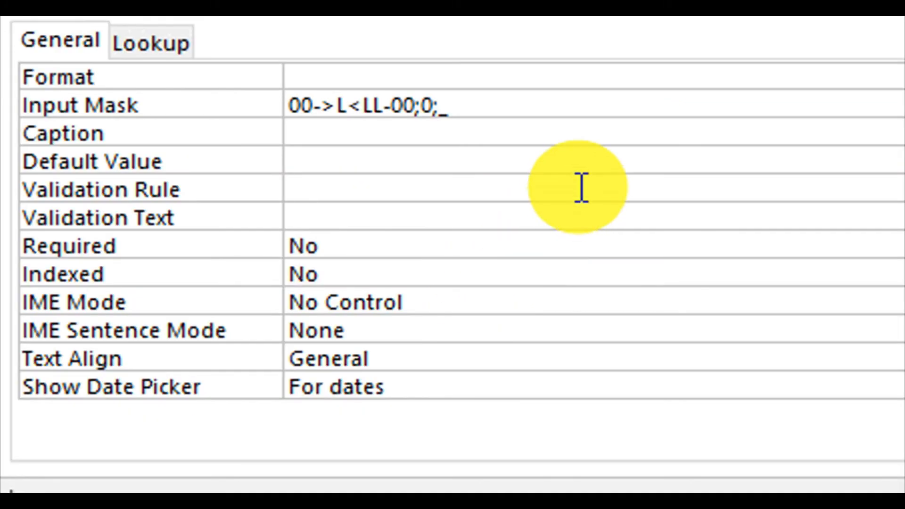
{"action": "type", "text": "<=date"}
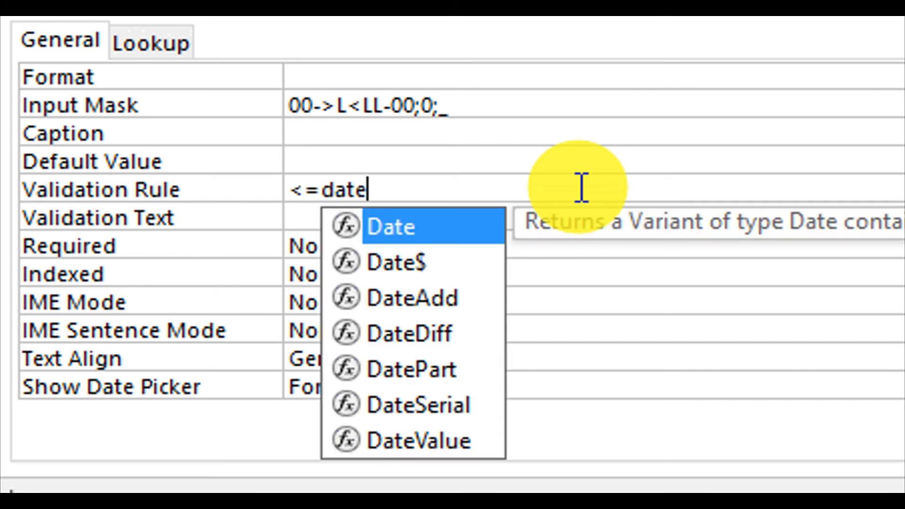
{"action": "type", "text": "()"}
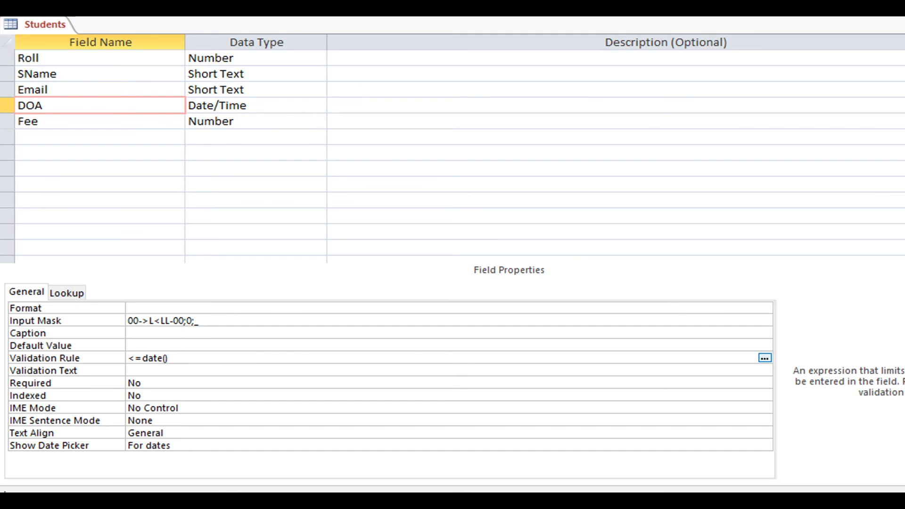
{"action": "key", "text": "ctrl+s"}
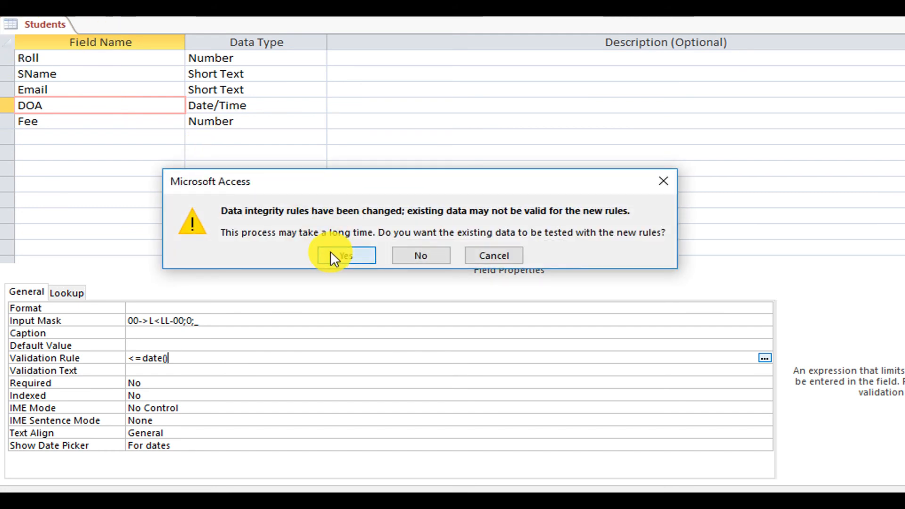
{"action": "left_click", "coordinate": [331, 253]}
{"action": "left_click", "coordinate": [352, 267]}
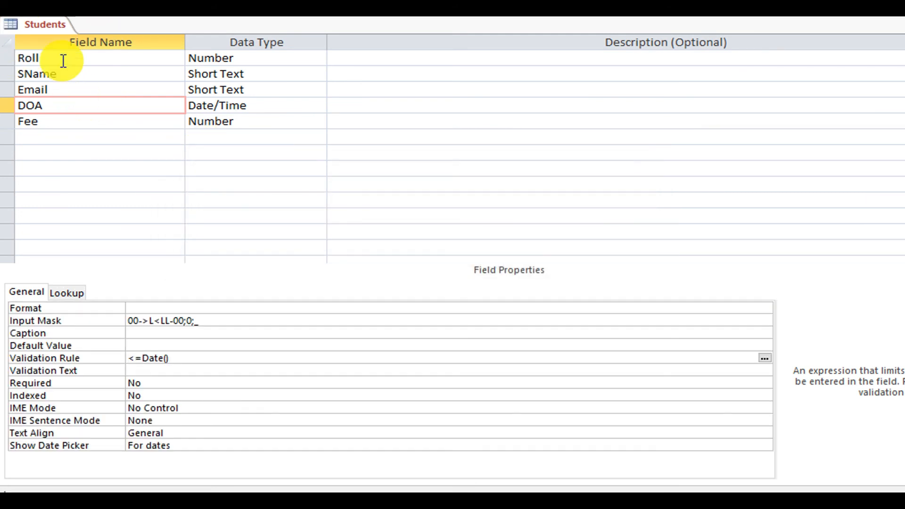
In Datasheet View, start record 17 with the student's name and email.
{"action": "right_click", "coordinate": [46, 20]}
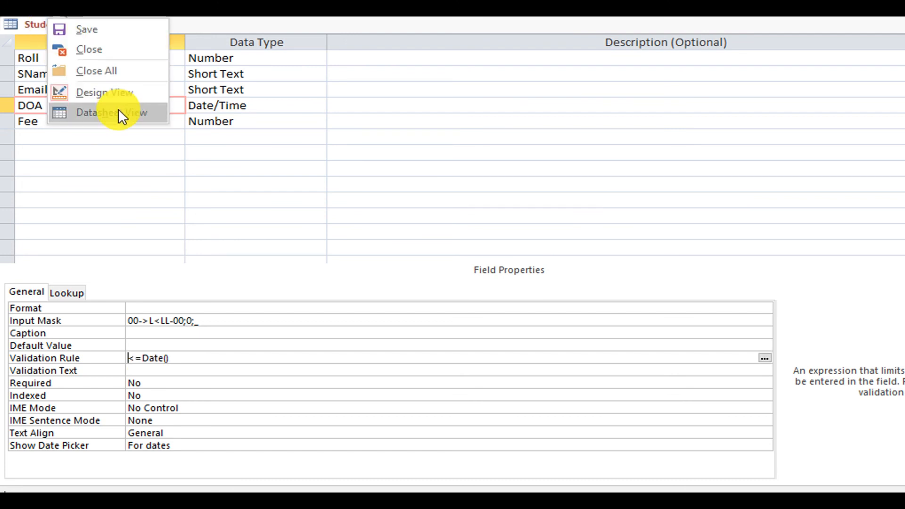
{"action": "left_click", "coordinate": [118, 112]}
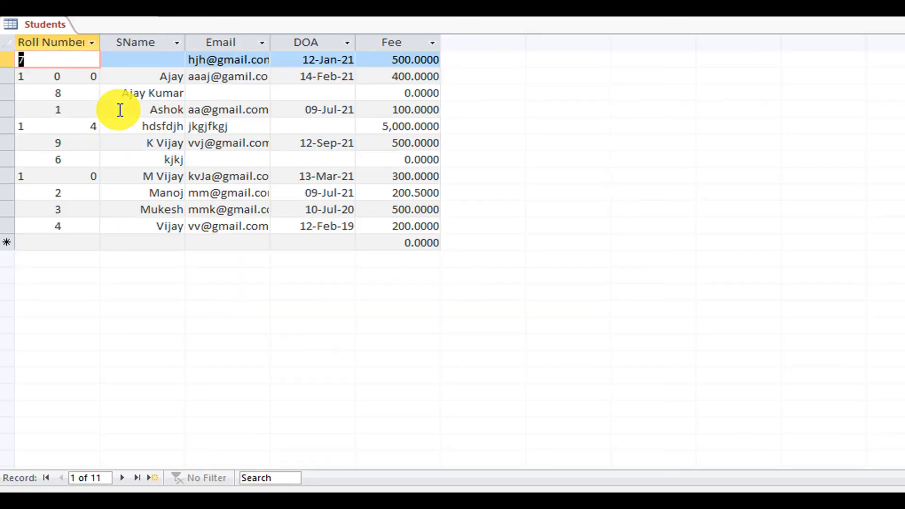
{"action": "left_click", "coordinate": [64, 241]}
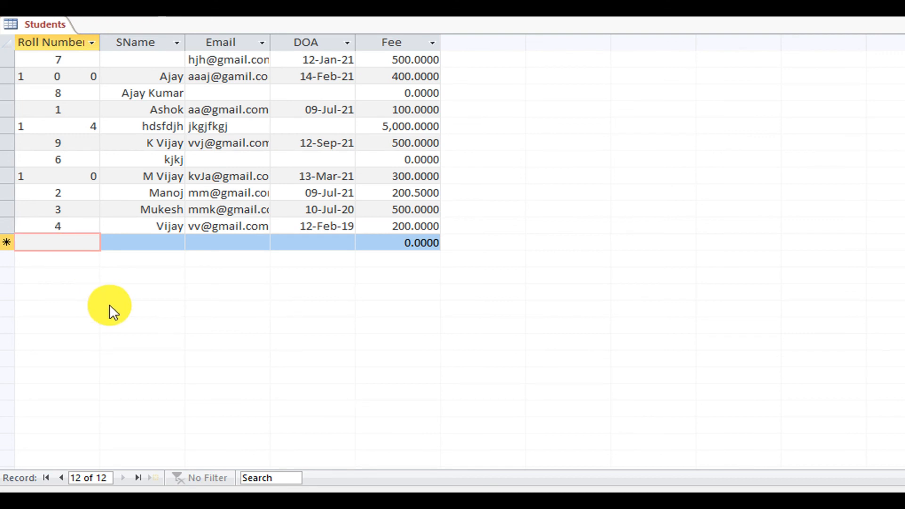
{"action": "type", "text": "17"}
{"action": "key", "text": "Tab"}
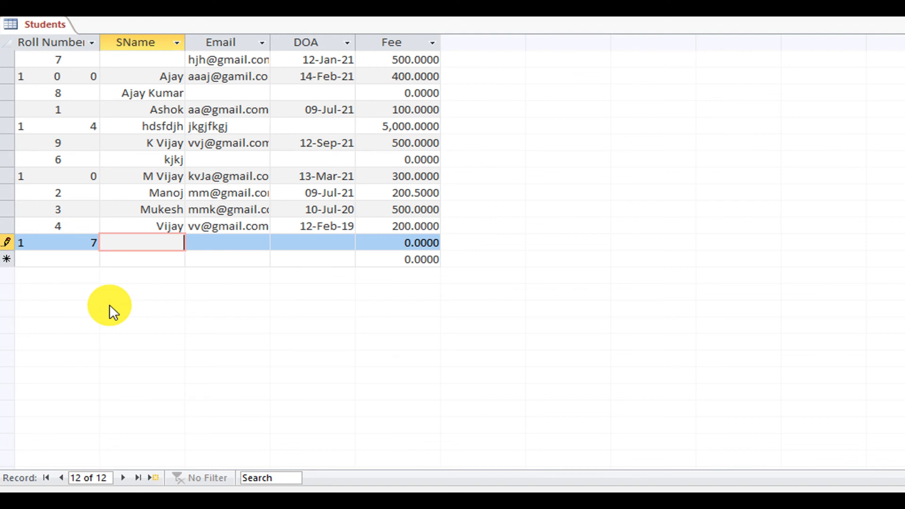
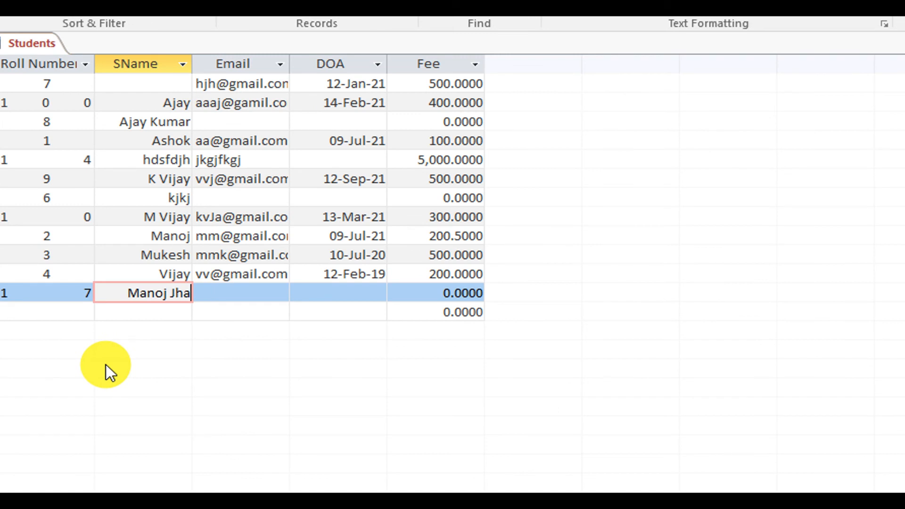
{"action": "key", "text": "Tab"}
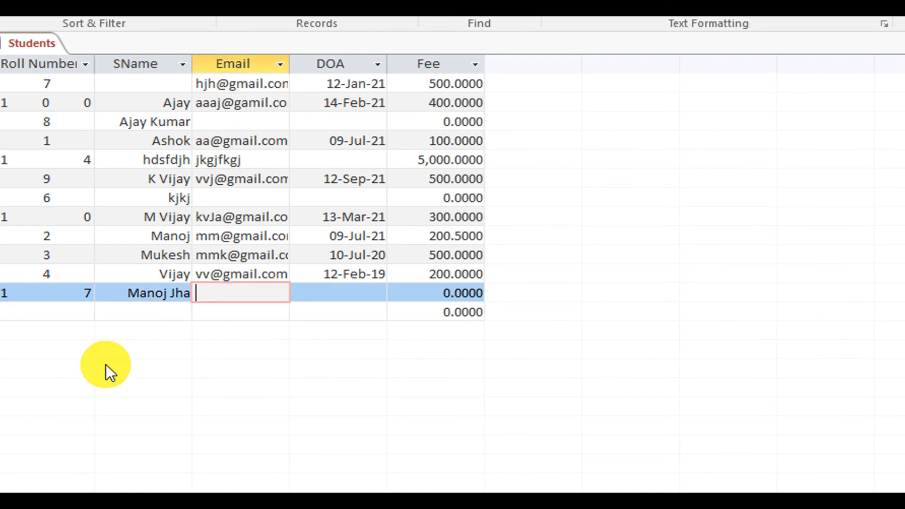
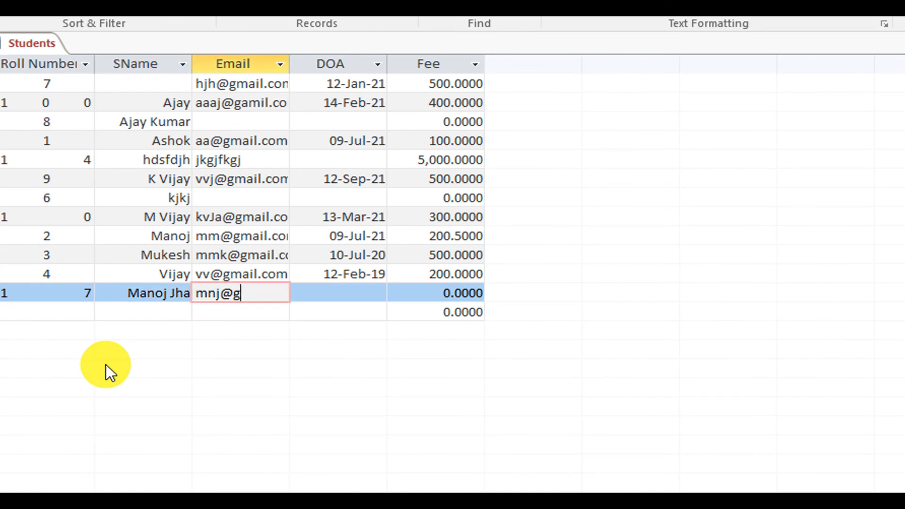
Enter the future admission date 23-Sep-21 to test the DOA rule.
{"action": "key", "text": "Tab"}
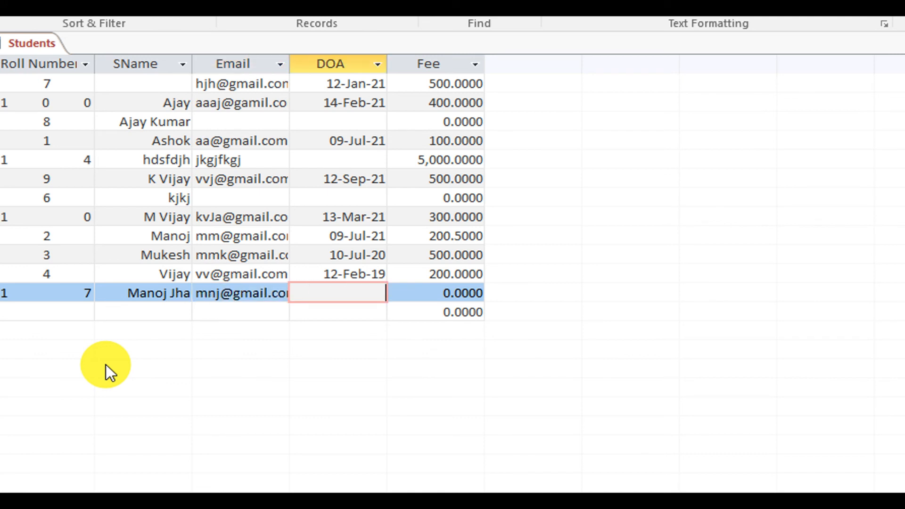
{"action": "left_click", "coordinate": [370, 292]}
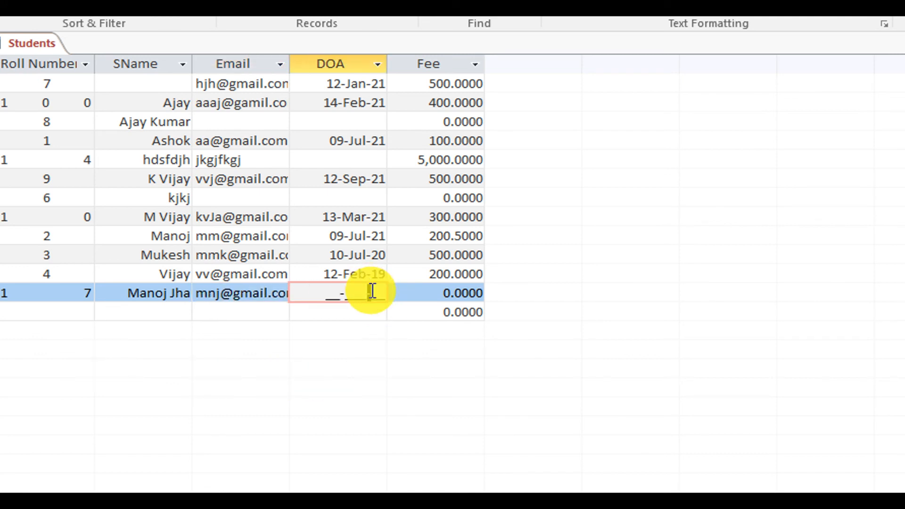
{"action": "left_click", "coordinate": [323, 295]}
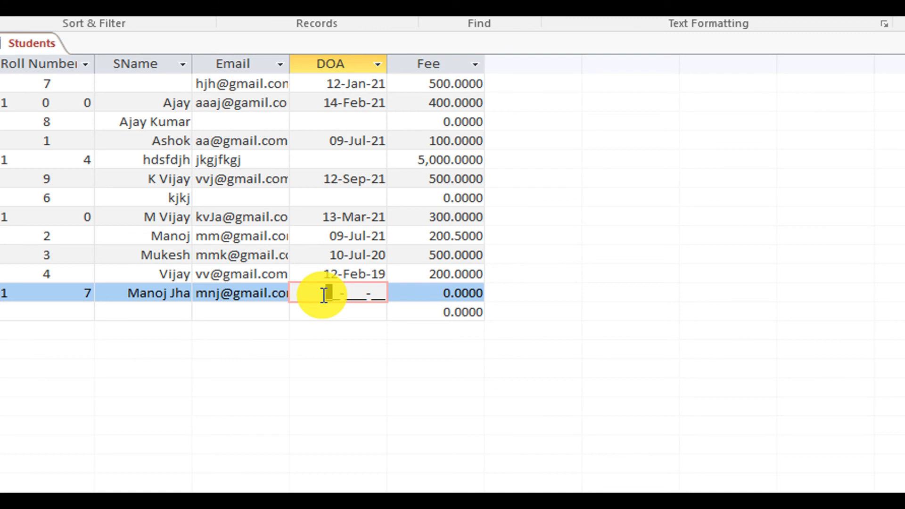
{"action": "type", "text": "23-Sep-21"}
{"action": "key", "text": "Return"}
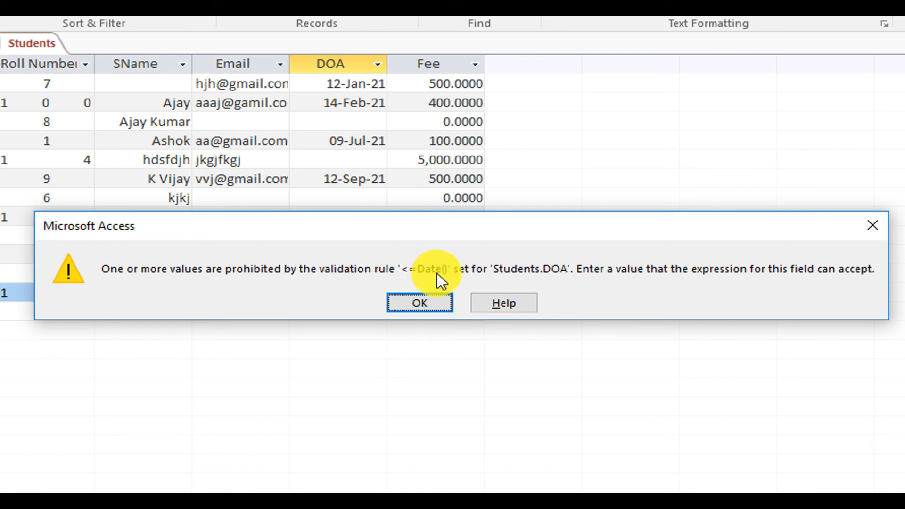
Dismiss the DOA warning and change the date to 23-Jun-21.
{"action": "left_click", "coordinate": [418, 306]}
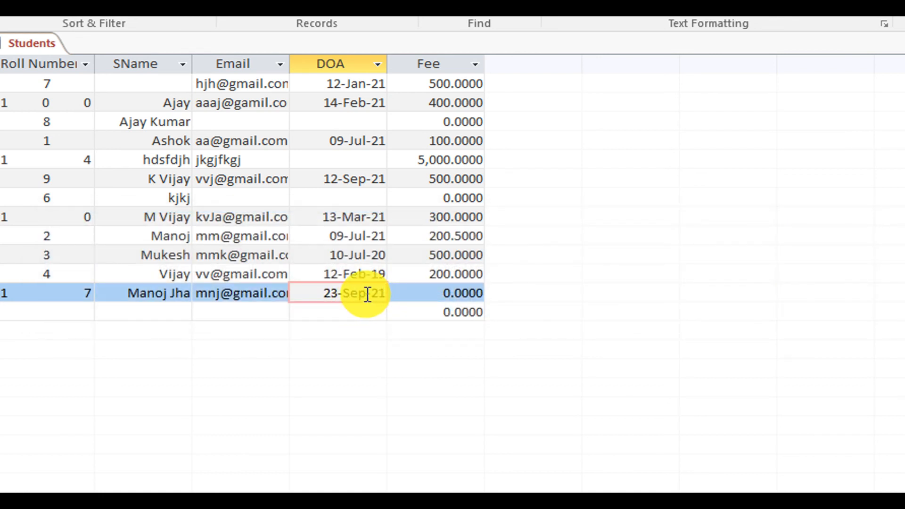
{"action": "left_click_drag", "start_coordinate": [344, 294], "coordinate": [367, 294]}
{"action": "left_click", "coordinate": [367, 294]}
{"action": "key", "text": "BackSpace"}
{"action": "key", "text": "BackSpace"}
{"action": "type", "text": "Jun"}
{"action": "key", "text": "Tab"}
{"action": "key", "text": "Tab"}
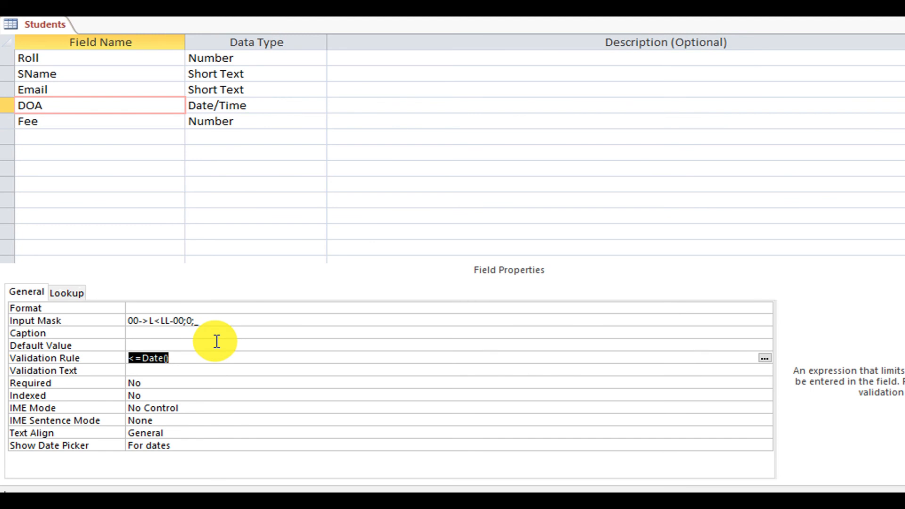
Enter Like "####" as the Roll field's validation rule.
{"action": "left_click", "coordinate": [43, 53]}
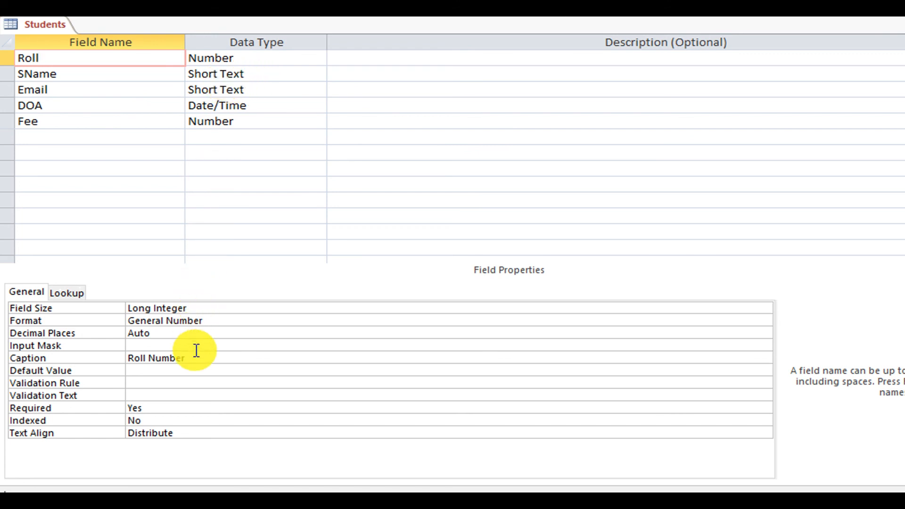
{"action": "left_click", "coordinate": [192, 380]}
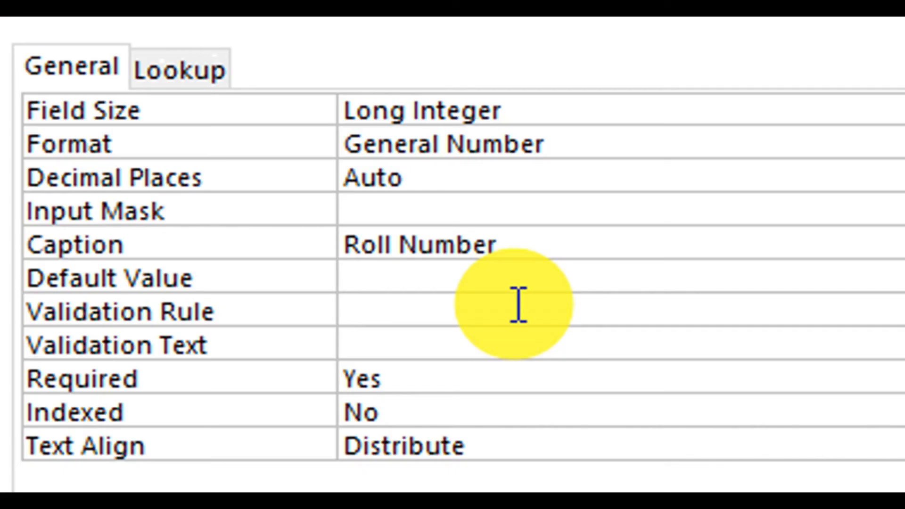
{"action": "type", "text": "Like"}
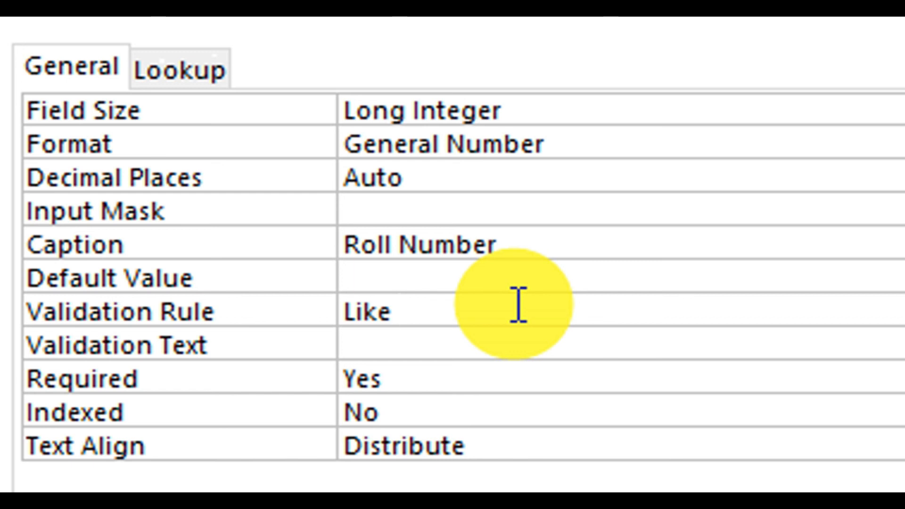
{"action": "type", "text": " \"####"}
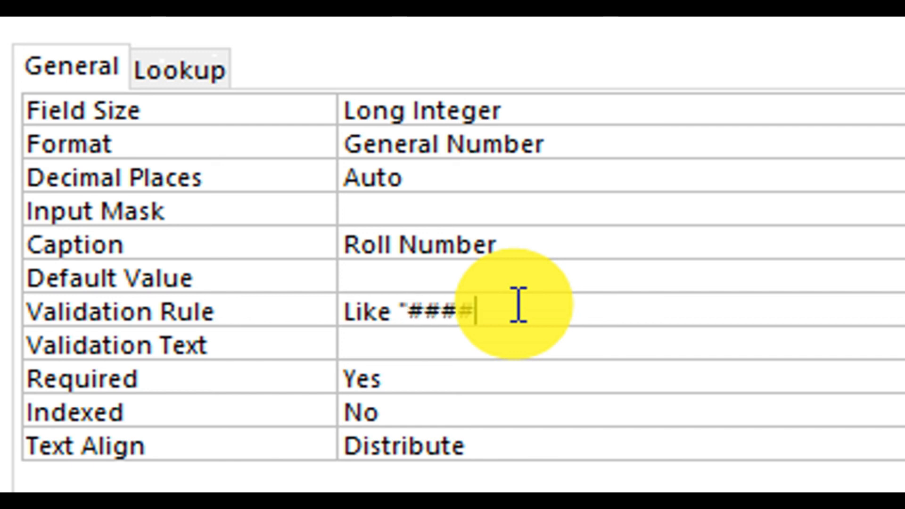
{"action": "type", "text": "\""}
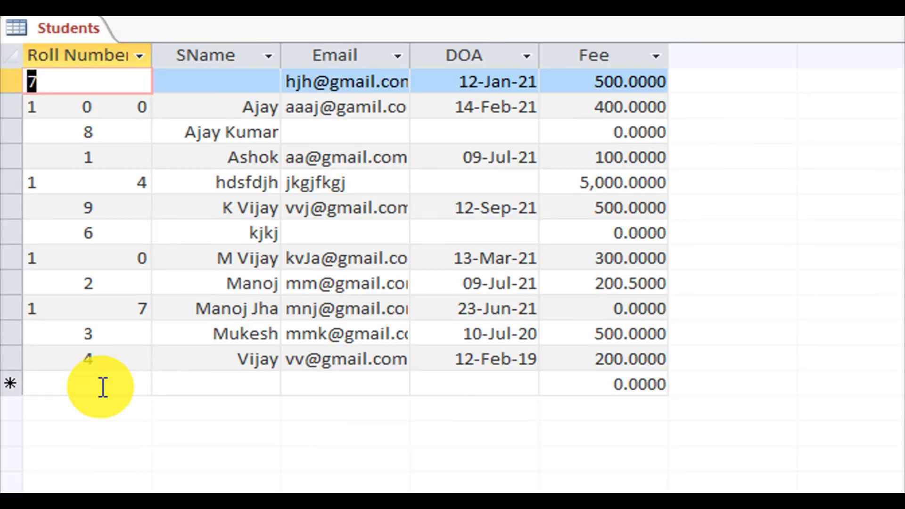
Enter roll number 23 in a new record and dismiss the rule's rejection.
{"action": "left_click", "coordinate": [103, 387]}
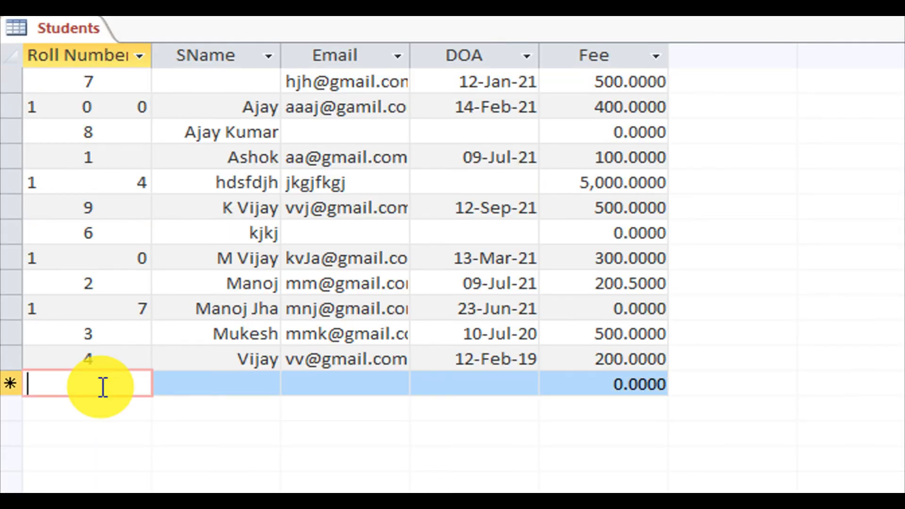
{"action": "type", "text": "23"}
{"action": "key", "text": "Tab"}
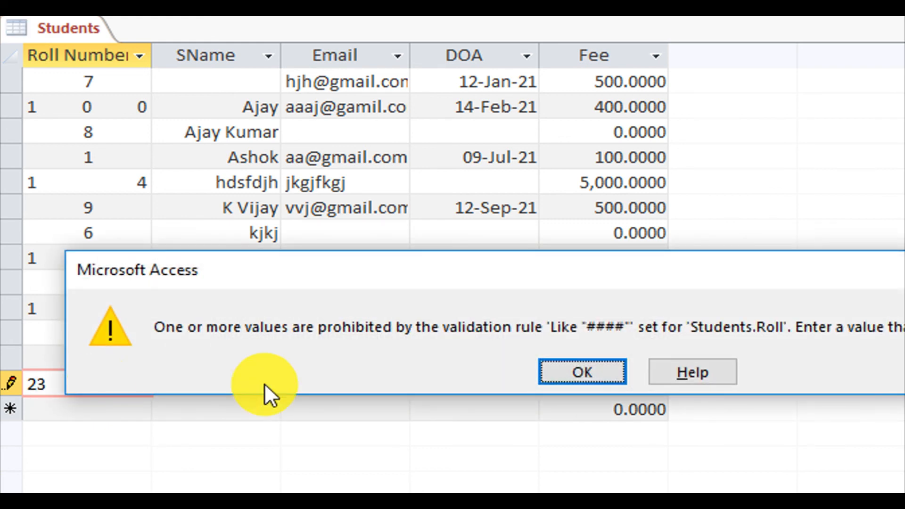
{"action": "left_click", "coordinate": [561, 369]}
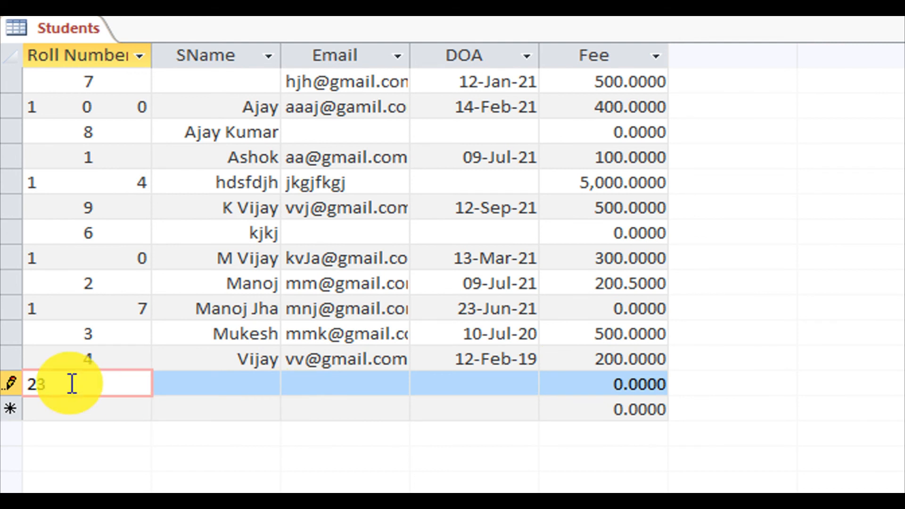
Make the roll 2334, fill in name dfklgjfk and email kjklj, and save the record.
{"action": "type", "text": "34"}
{"action": "key", "text": "Tab"}
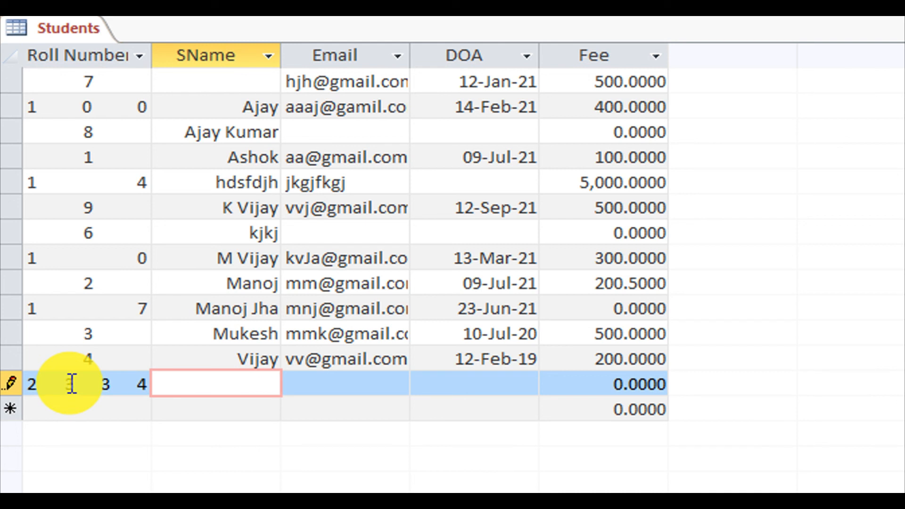
{"action": "type", "text": "dfklgjfk"}
{"action": "key", "text": "Tab"}
{"action": "type", "text": "kjklj"}
{"action": "key", "text": "Tab"}
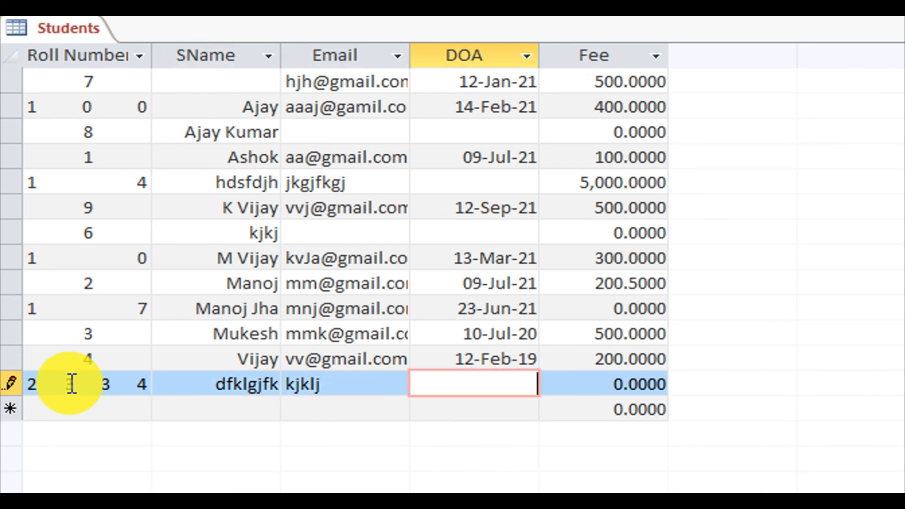
{"action": "key", "text": "Tab"}
{"action": "key", "text": "Tab"}
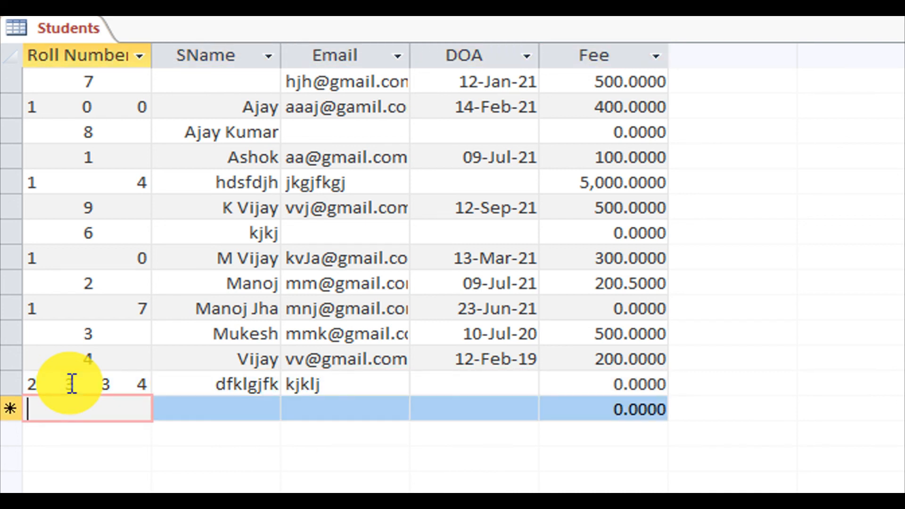
Change the Roll field's data type from Number to Short Text in Design View.
{"action": "right_click", "coordinate": [74, 32]}
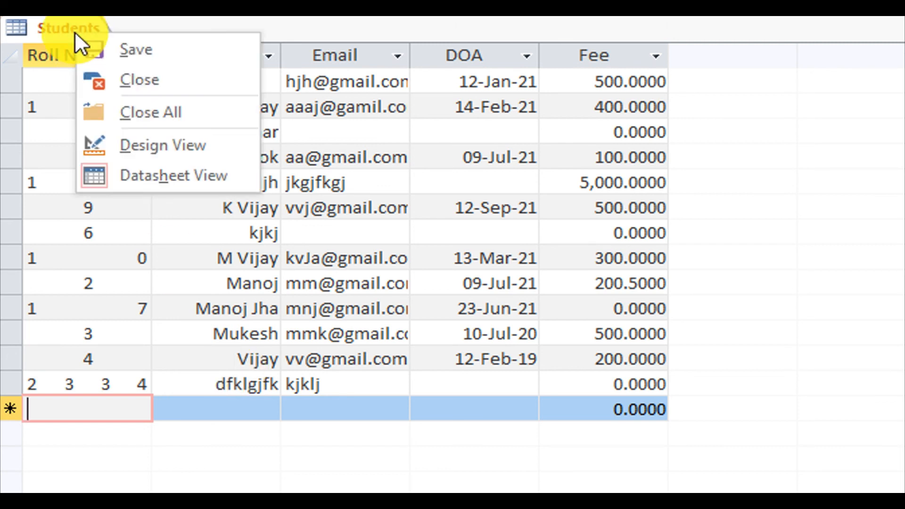
{"action": "left_click", "coordinate": [163, 145]}
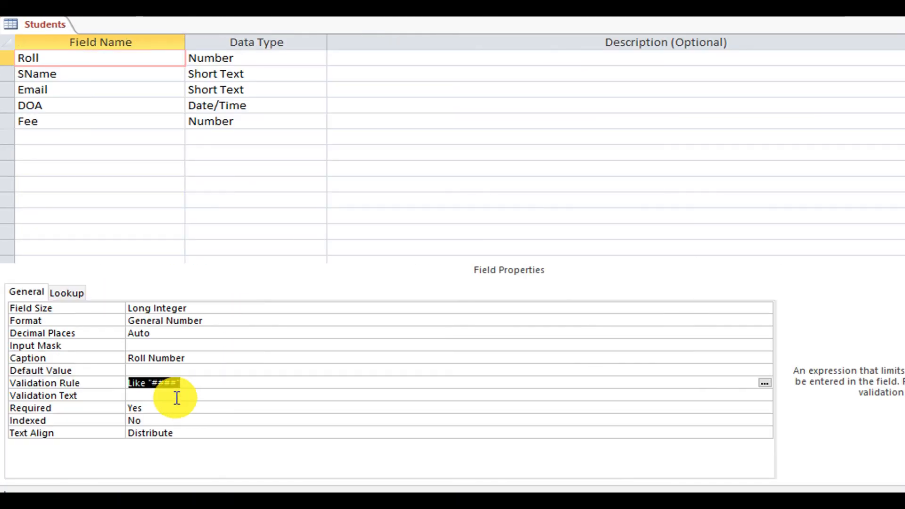
{"action": "left_click", "coordinate": [321, 381]}
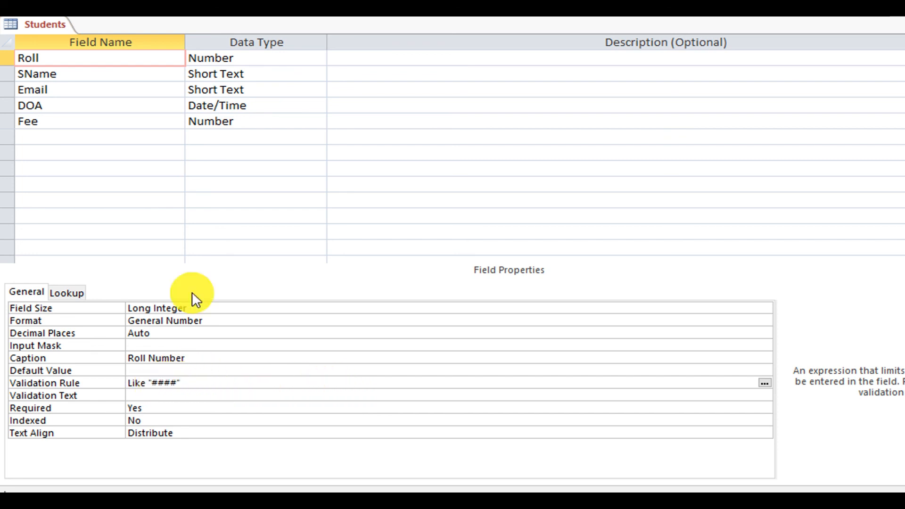
{"action": "left_click", "coordinate": [269, 58]}
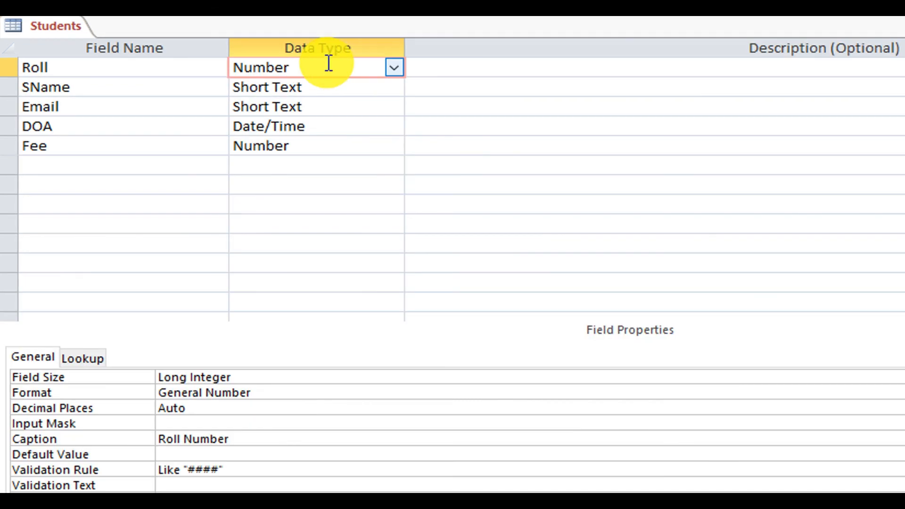
{"action": "left_click", "coordinate": [394, 67]}
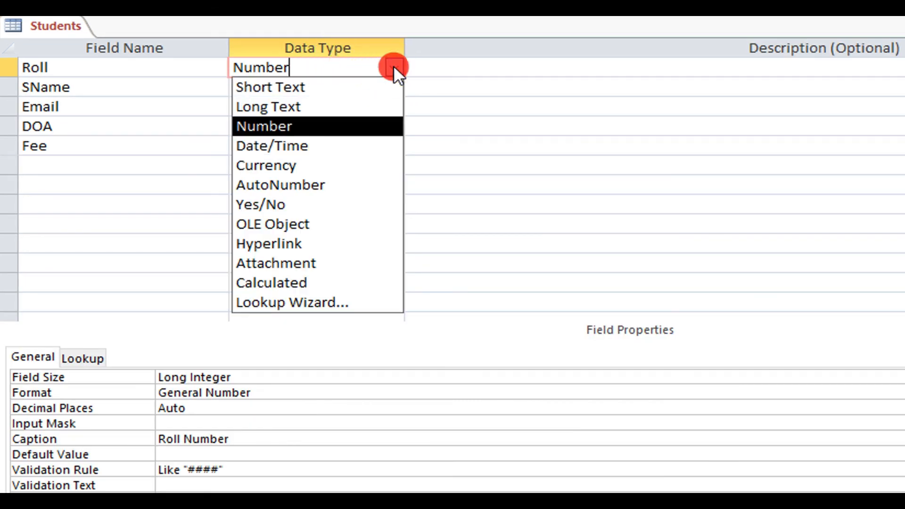
{"action": "left_click", "coordinate": [352, 87]}
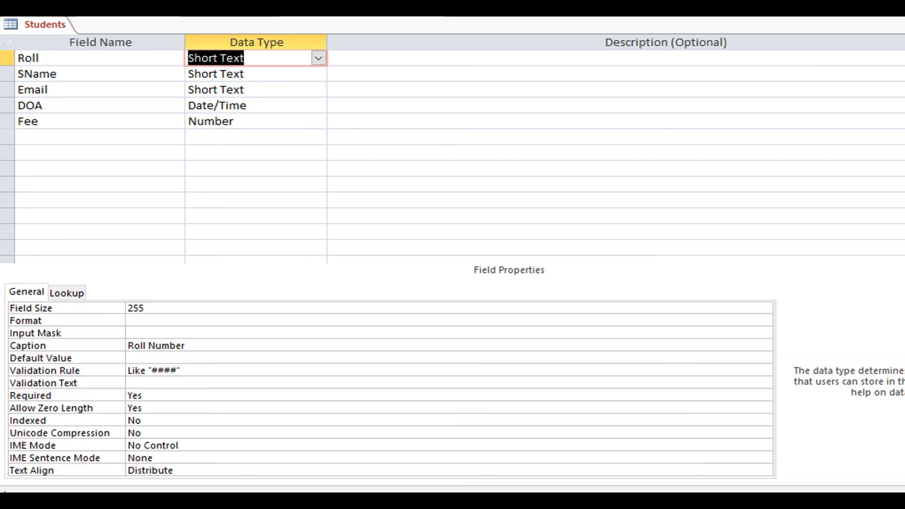
Add a record with Roll 1234, name jnnjj and email nknl.
{"action": "left_click", "coordinate": [76, 274]}
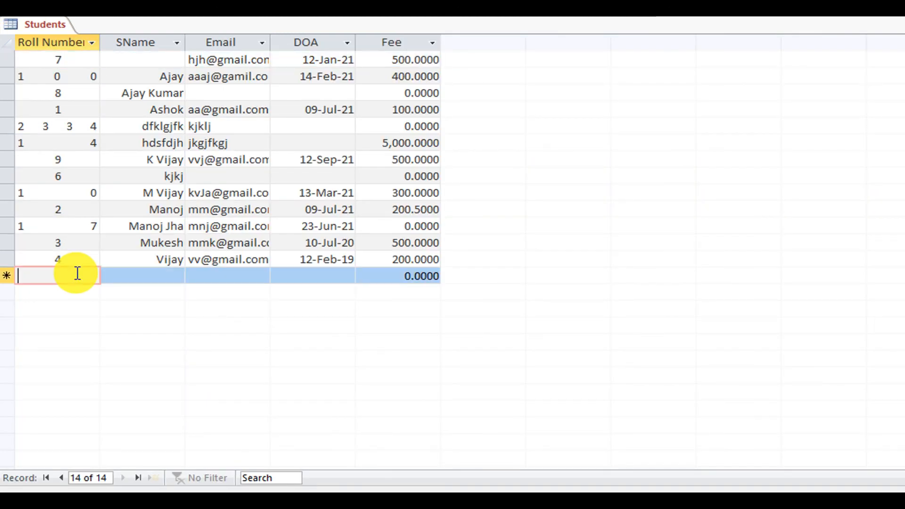
{"action": "type", "text": "1234"}
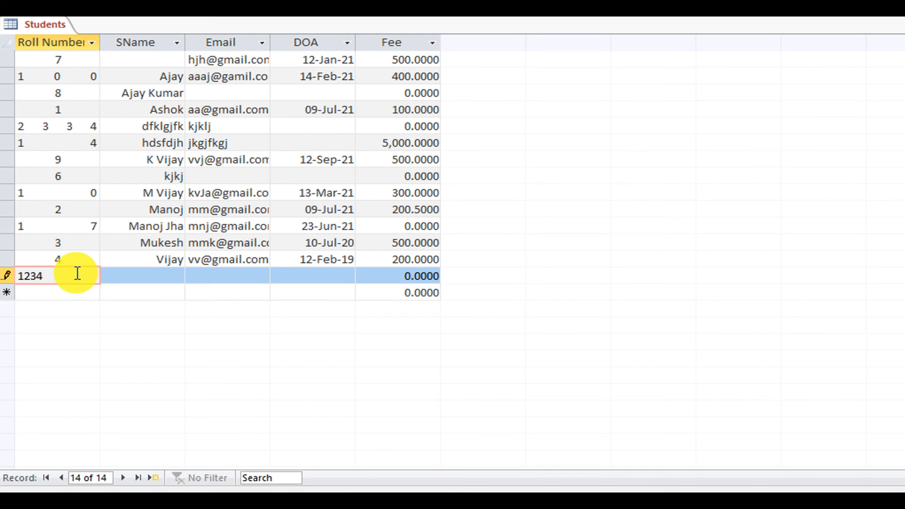
{"action": "key", "text": "Tab"}
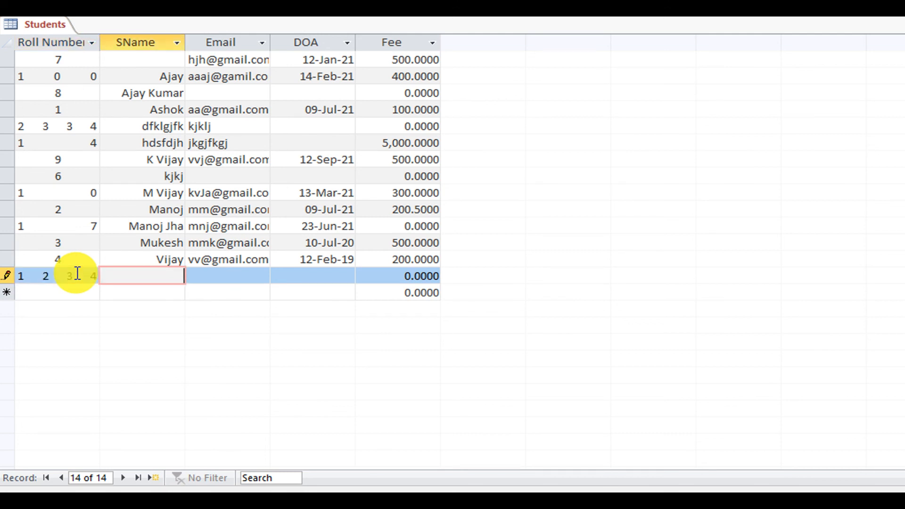
{"action": "type", "text": "jnnjj"}
{"action": "key", "text": "Tab"}
{"action": "type", "text": "nknl"}
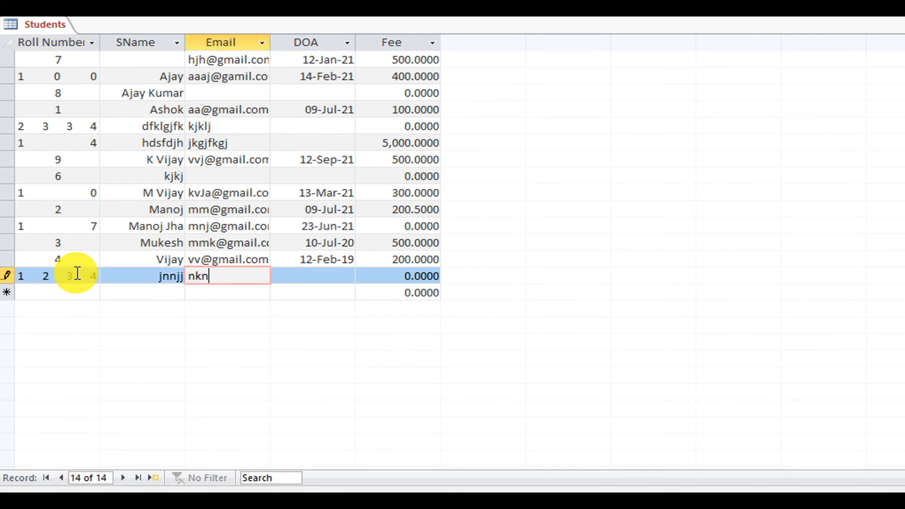
{"action": "key", "text": "Tab"}
{"action": "key", "text": "Tab"}
{"action": "key", "text": "Tab"}
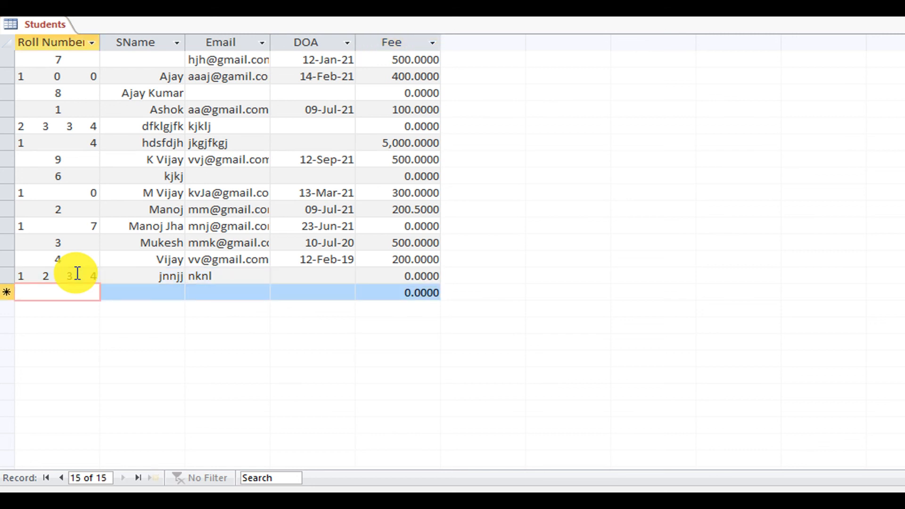
Try roll asdf in a new record and dismiss the Like "####" rejection.
{"action": "right_click", "coordinate": [48, 27]}
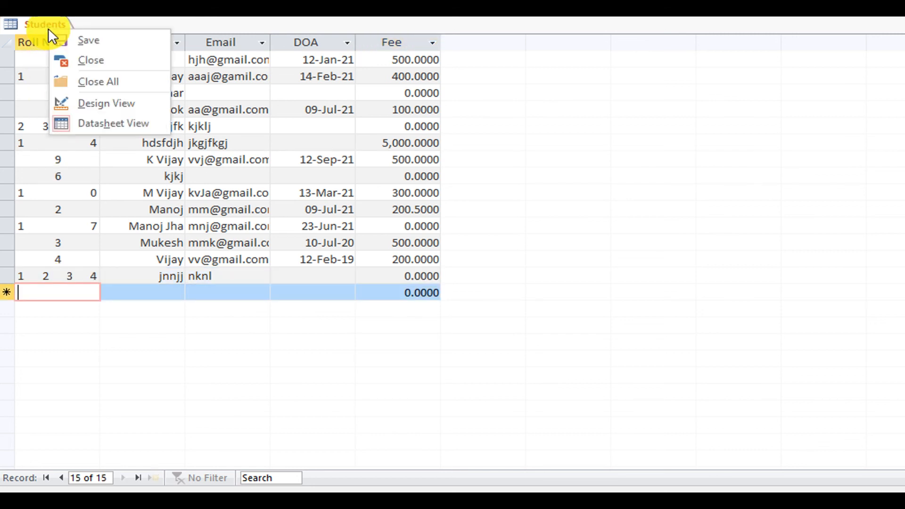
{"action": "left_click", "coordinate": [60, 289]}
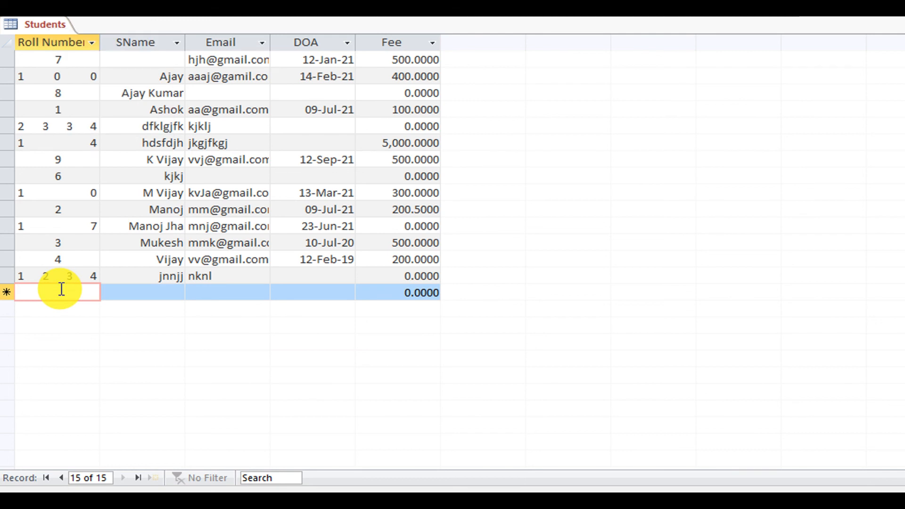
{"action": "type", "text": "asdf"}
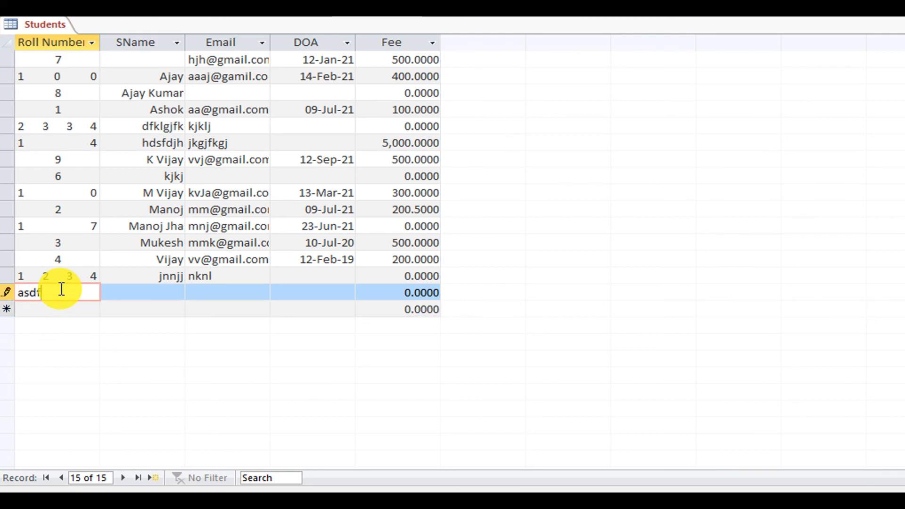
{"action": "key", "text": "Tab"}
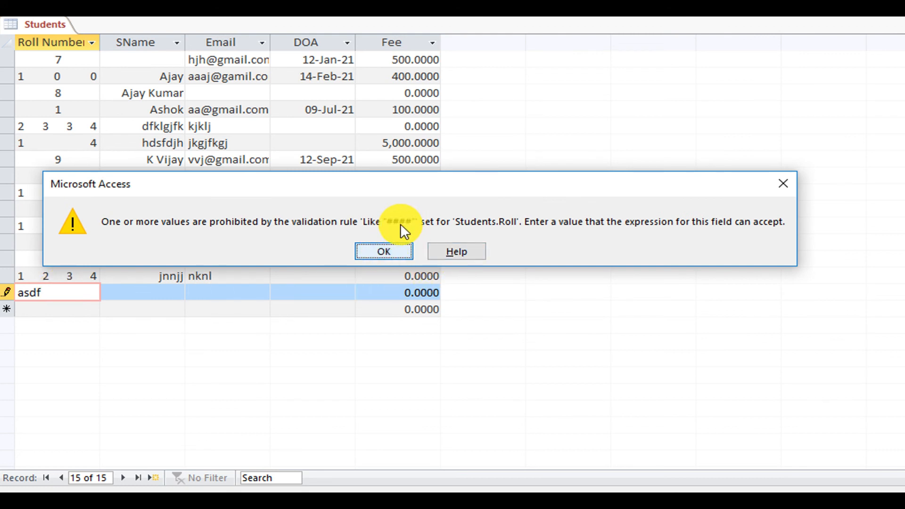
{"action": "left_click", "coordinate": [389, 250]}
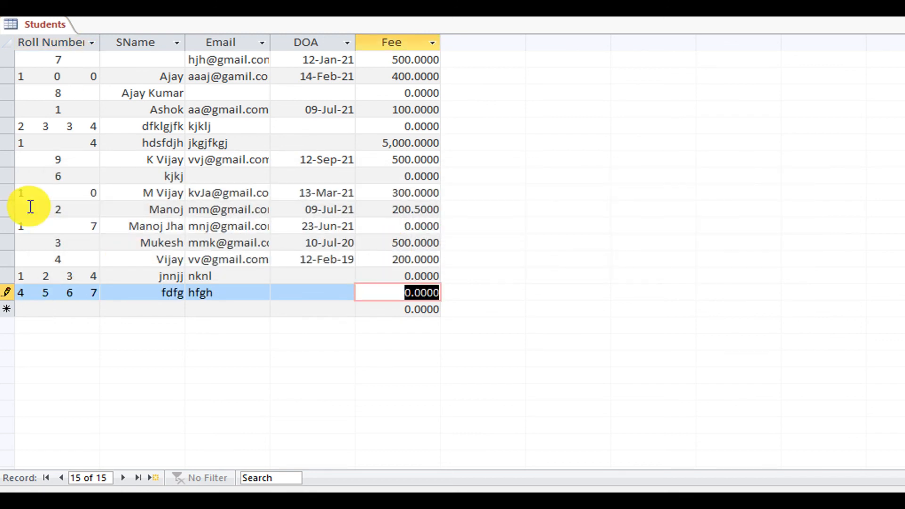
Change the Roll validation rule from Like "####" to Like "??##" and save the design.
{"action": "right_click", "coordinate": [45, 24]}
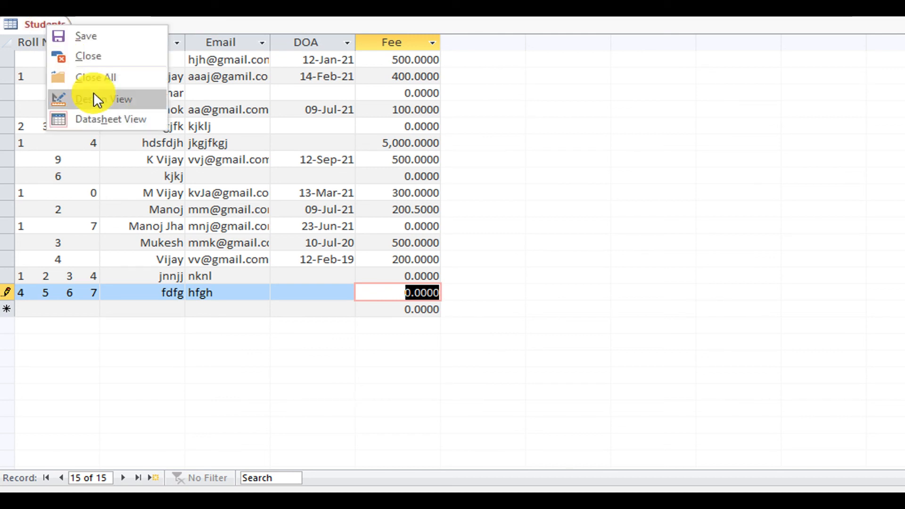
{"action": "left_click", "coordinate": [106, 98]}
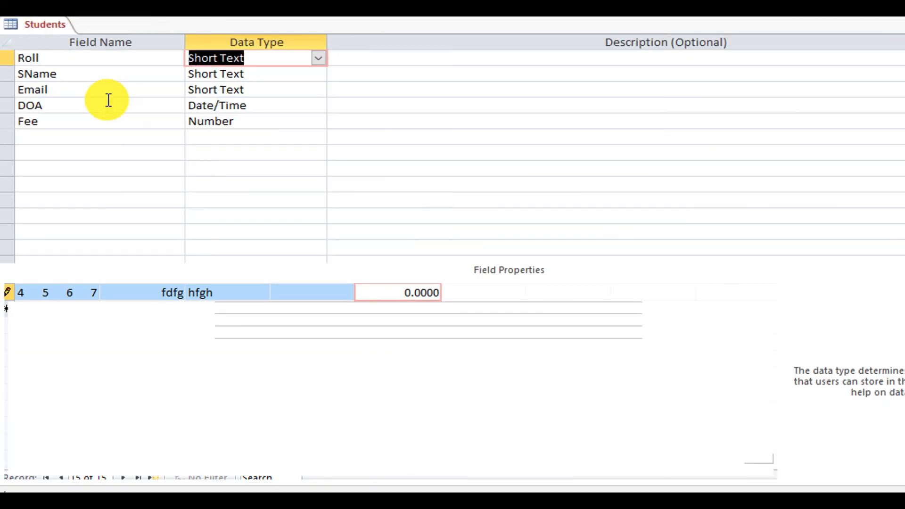
{"action": "left_click", "coordinate": [153, 369]}
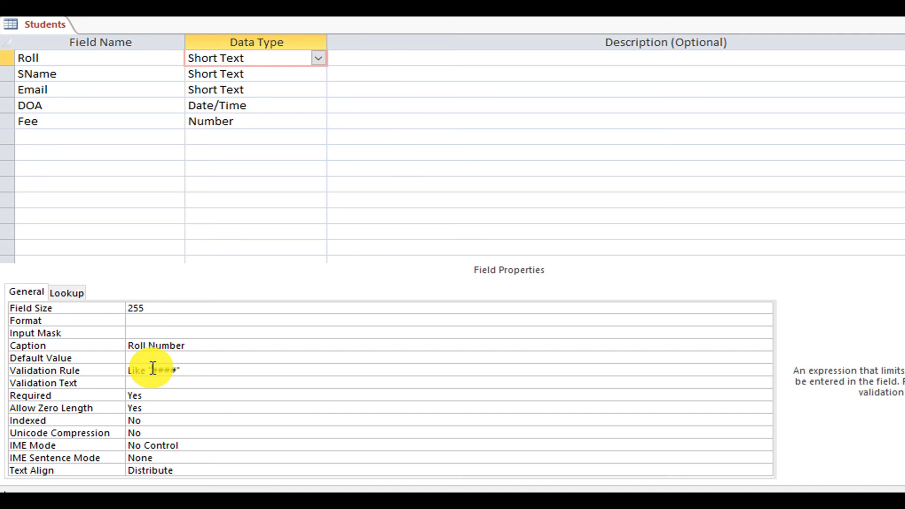
{"action": "key", "text": "shift+Right"}
{"action": "key", "text": "shift+Right"}
{"action": "key", "text": "shift+Right"}
{"action": "key", "text": "shift+Right"}
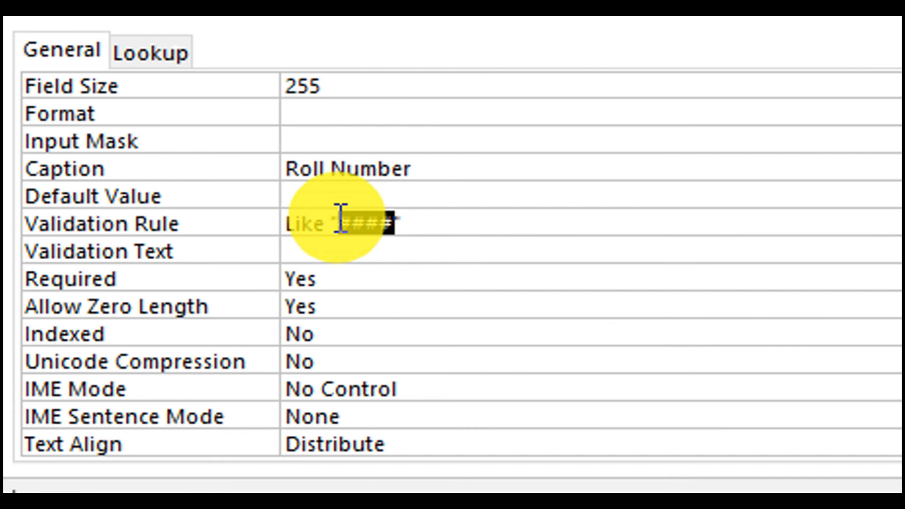
{"action": "type", "text": "??"}
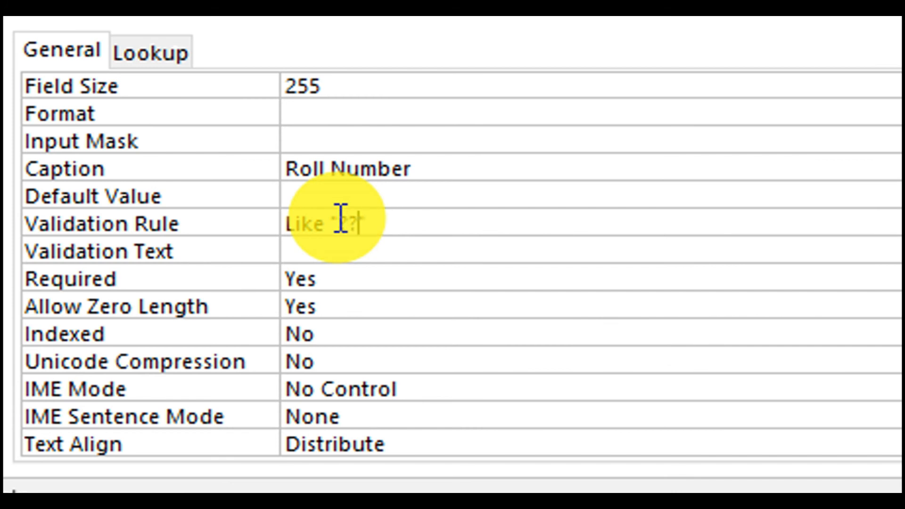
{"action": "type", "text": "??"}
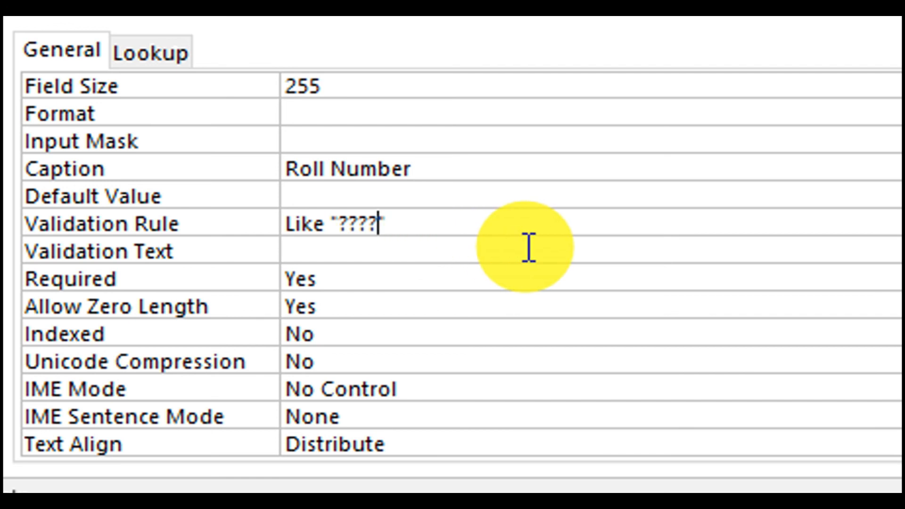
{"action": "key", "text": "BackSpace"}
{"action": "key", "text": "BackSpace"}
{"action": "type", "text": "##"}
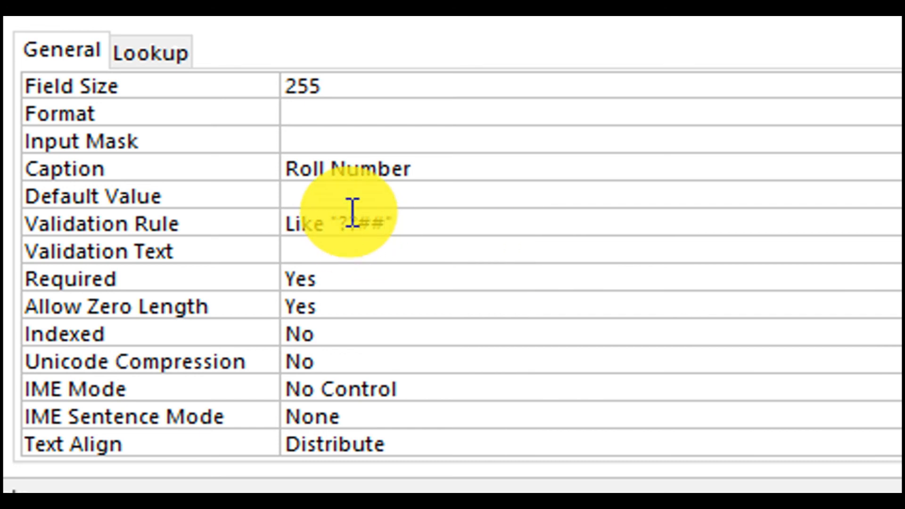
{"action": "left_click_drag", "start_coordinate": [347, 225], "coordinate": [373, 225]}
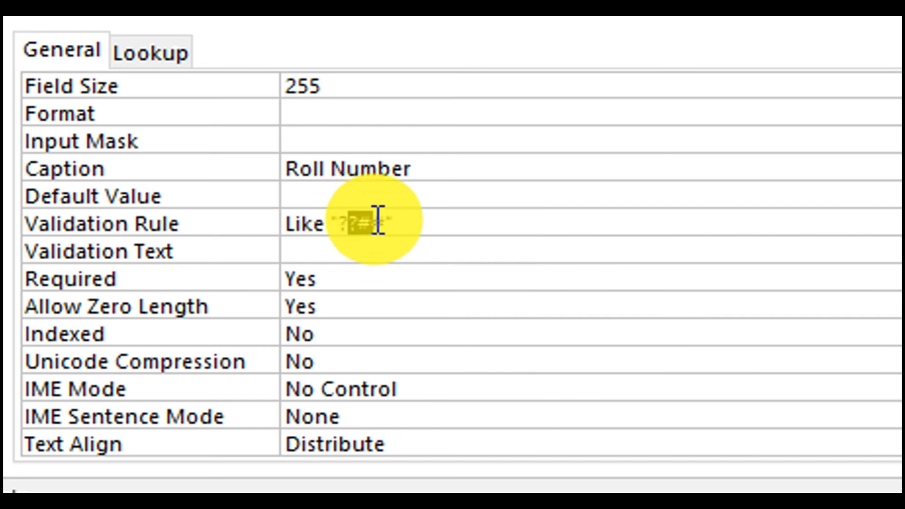
{"action": "left_click", "coordinate": [339, 225]}
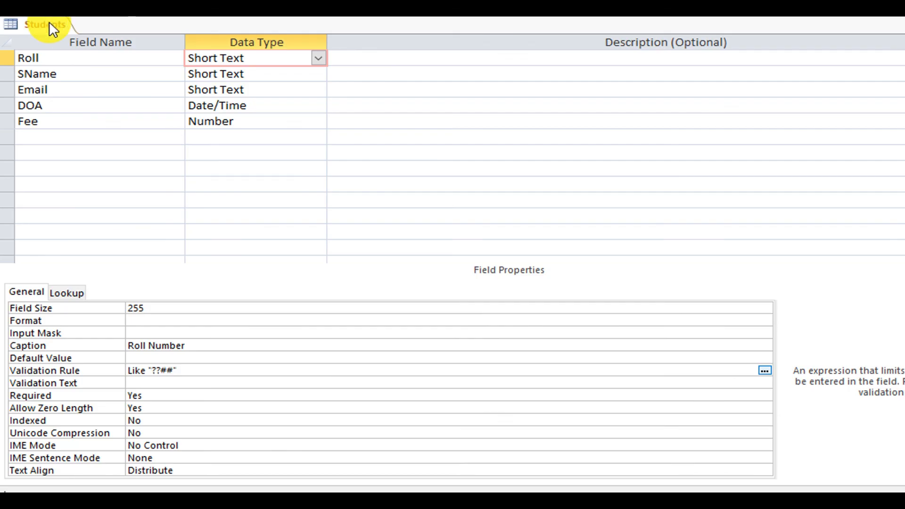
{"action": "key", "text": "ctrl+s"}
Confirm the data integrity check, then try roll asd5 and dismiss its rejection.
{"action": "left_click", "coordinate": [347, 259]}
{"action": "left_click", "coordinate": [100, 431]}
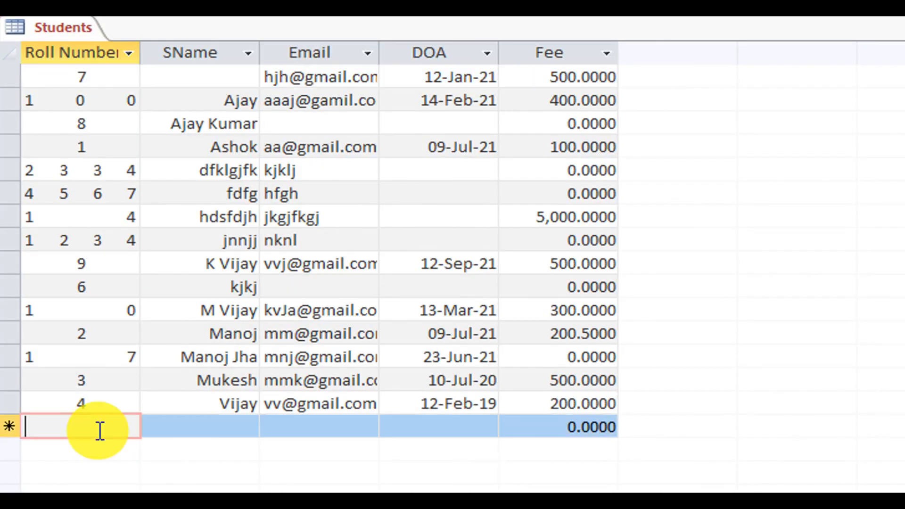
{"action": "type", "text": "as"}
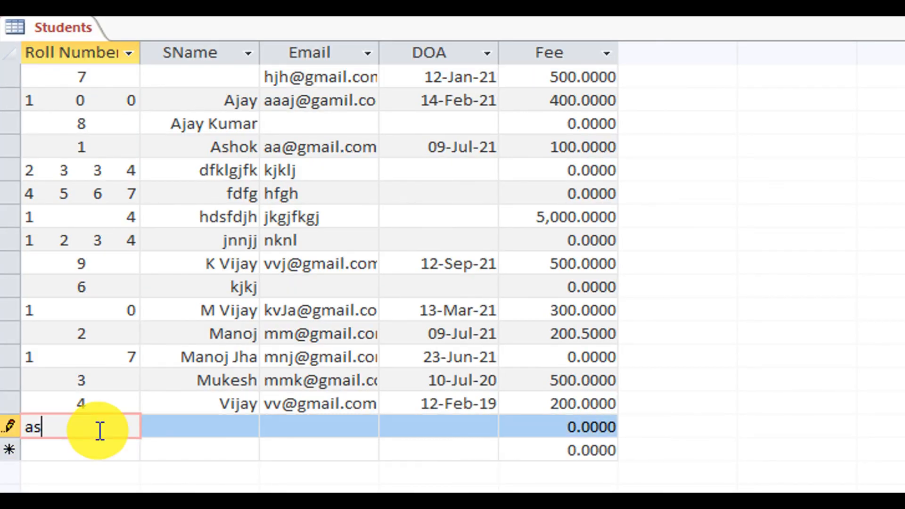
{"action": "type", "text": "d5"}
{"action": "key", "text": "Return"}
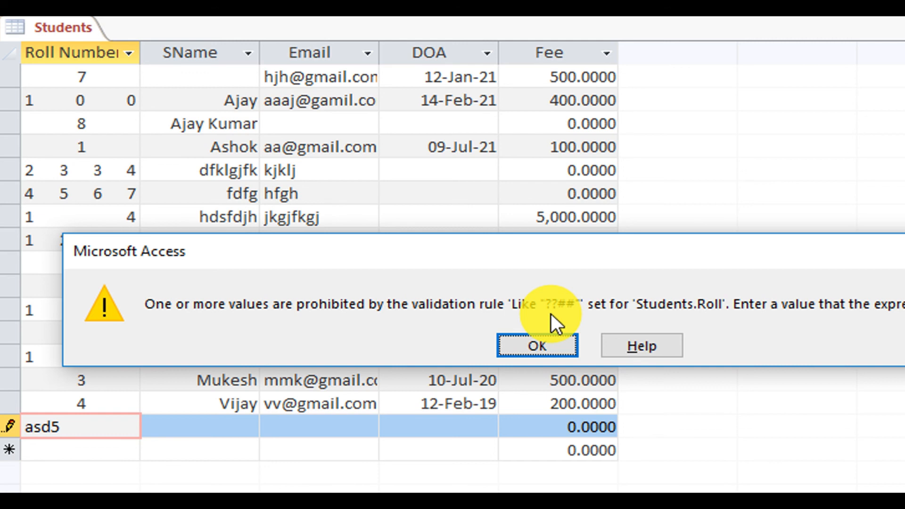
{"action": "left_click", "coordinate": [536, 344]}
Correct the roll to as67 and enter the name fgfg.
{"action": "key", "text": "BackSpace"}
{"action": "key", "text": "BackSpace"}
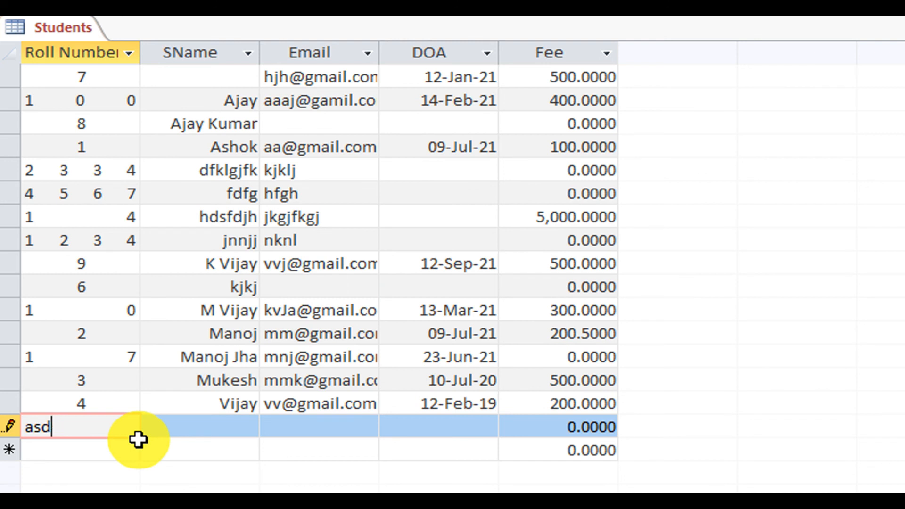
{"action": "type", "text": "67"}
{"action": "key", "text": "Tab"}
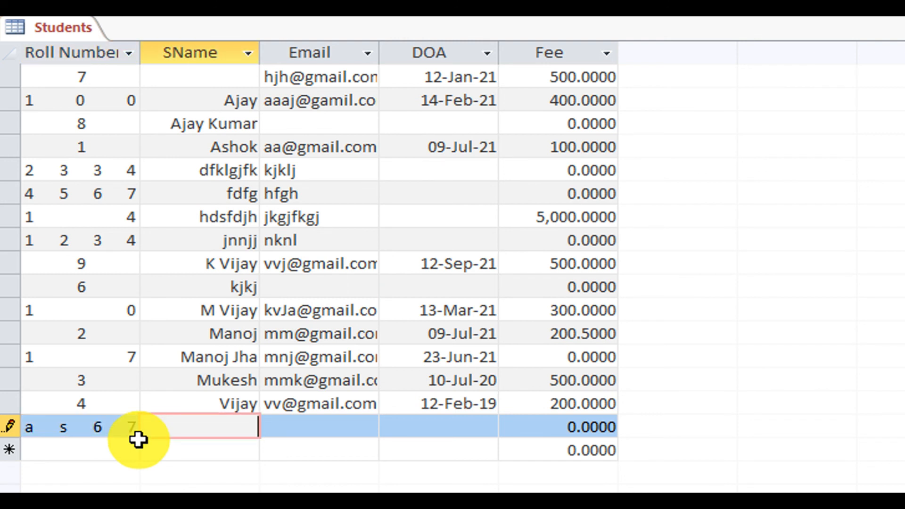
{"action": "type", "text": "fgfg"}
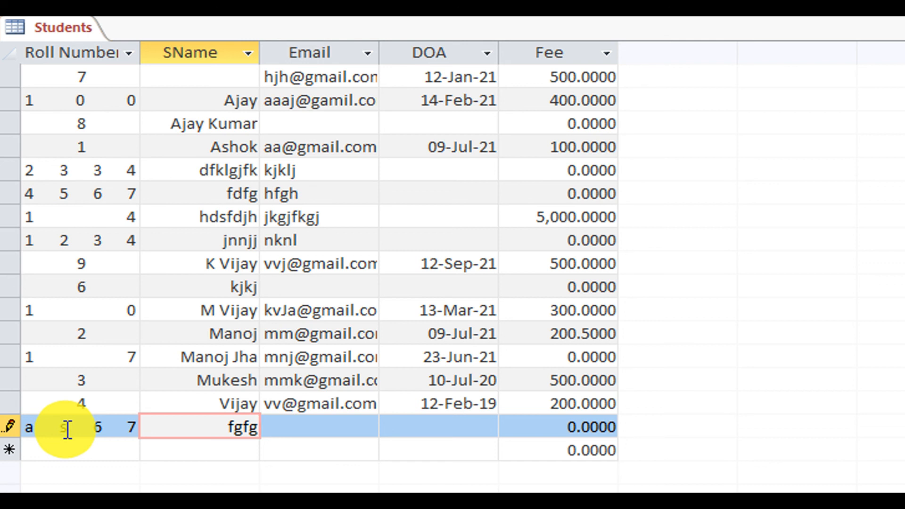
{"action": "key", "text": "Tab"}
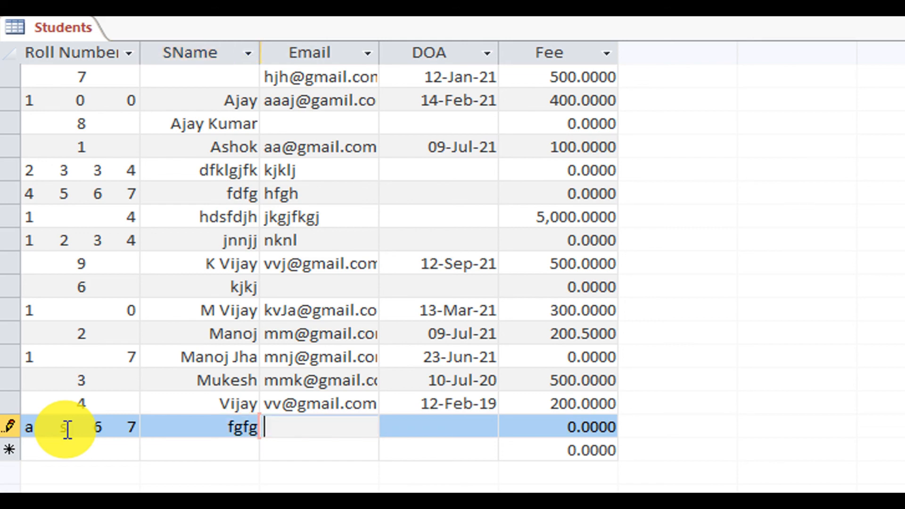